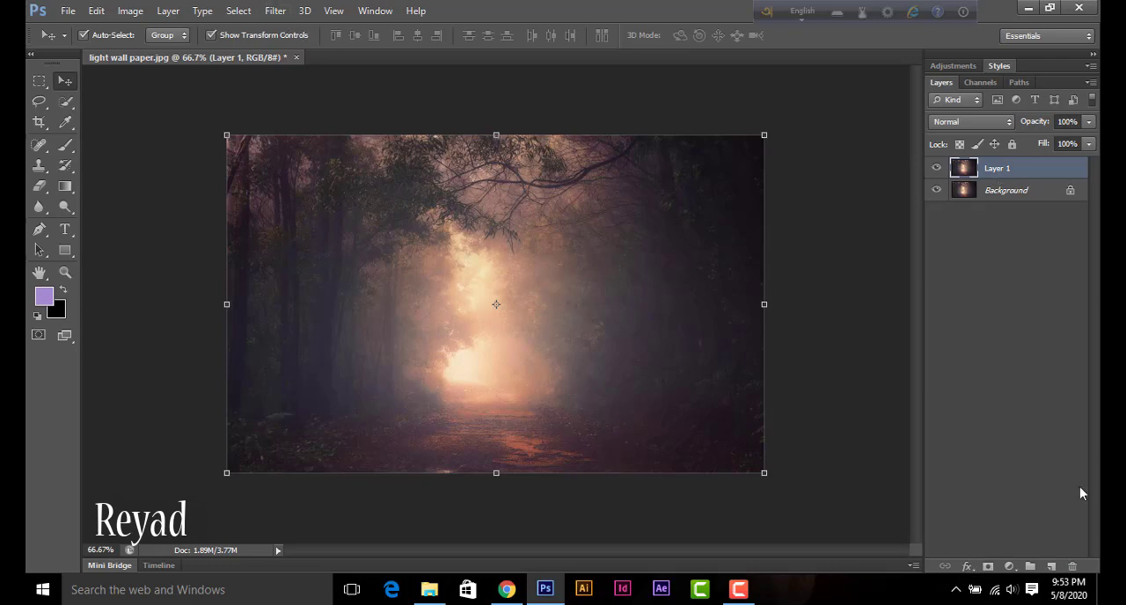
# Step: Add a Curves adjustment layer above Layer 1 and pull the middle of the RGB curve slightly down to darken the forest
pyautogui.click(1008, 566)
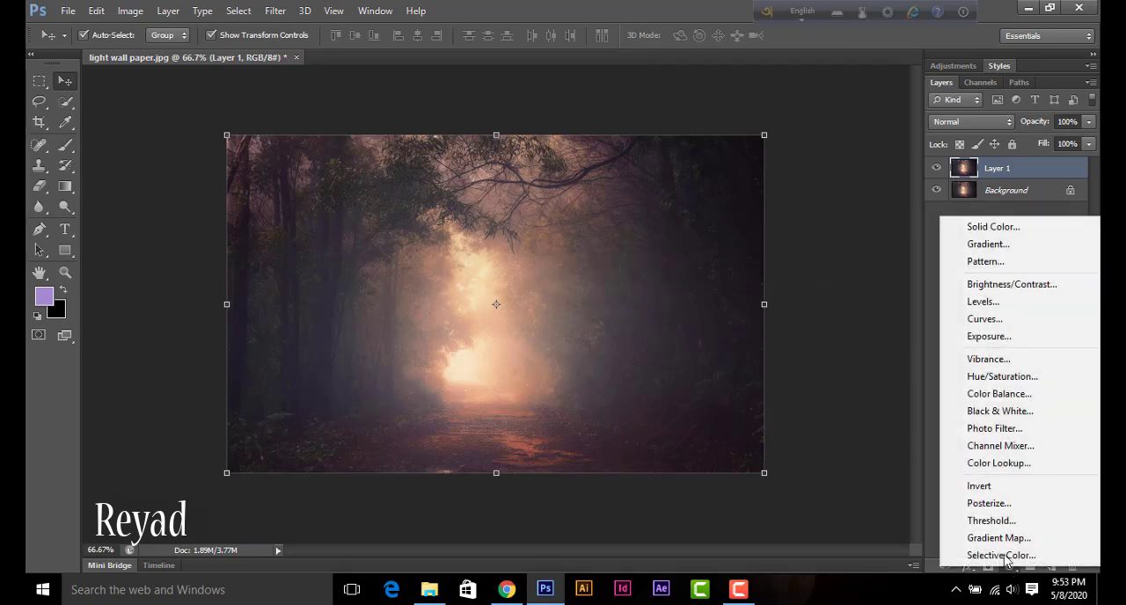
pyautogui.click(981, 319)
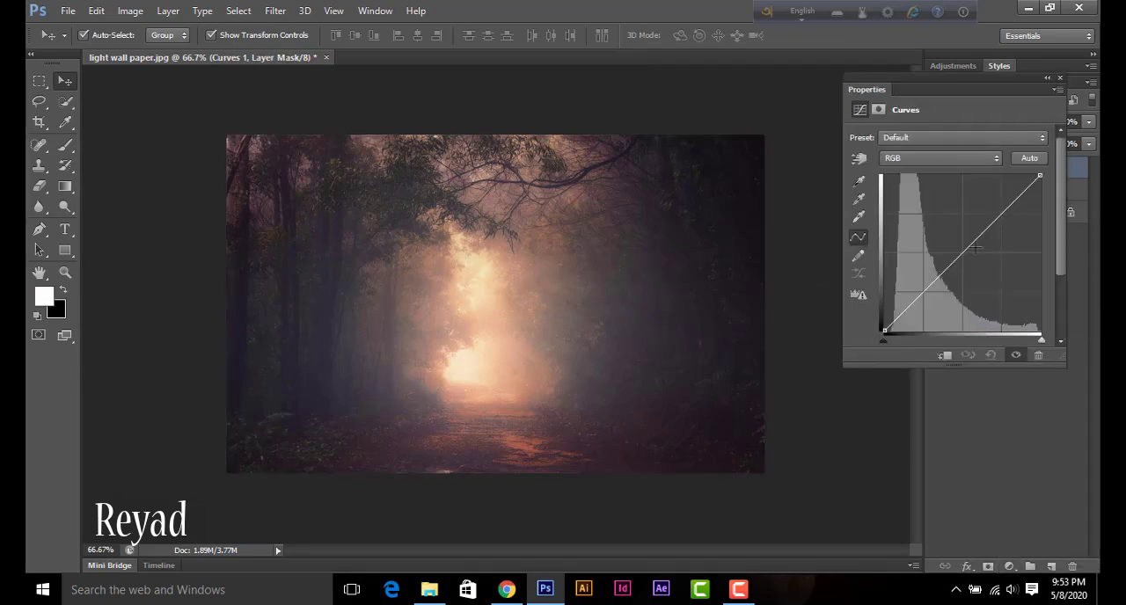
pyautogui.moveTo(976, 248); pyautogui.dragTo(984, 248)
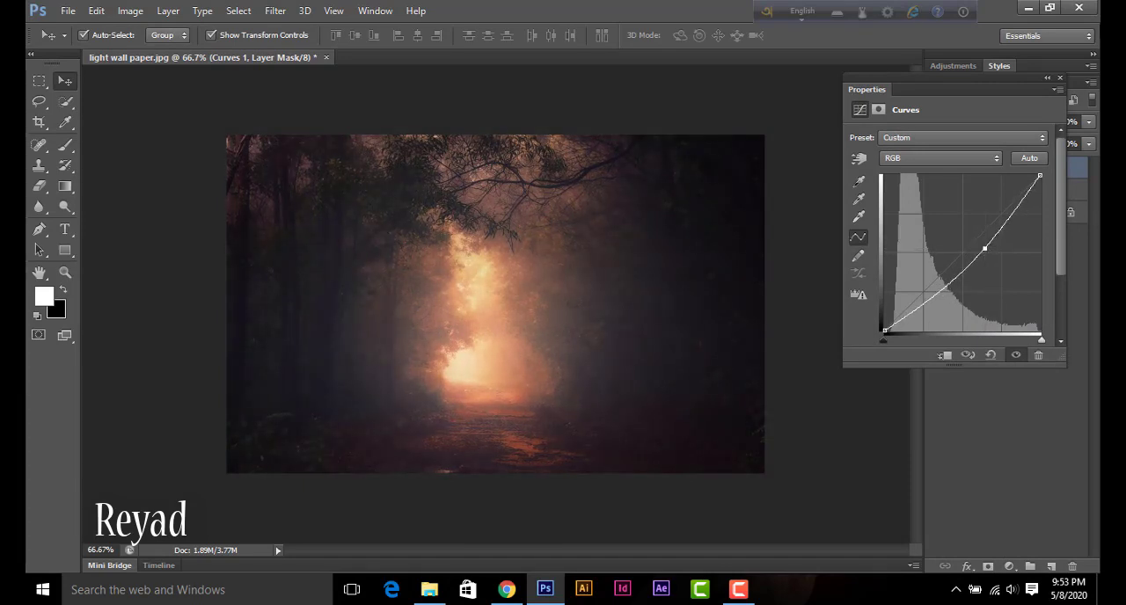
pyautogui.click(1060, 79)
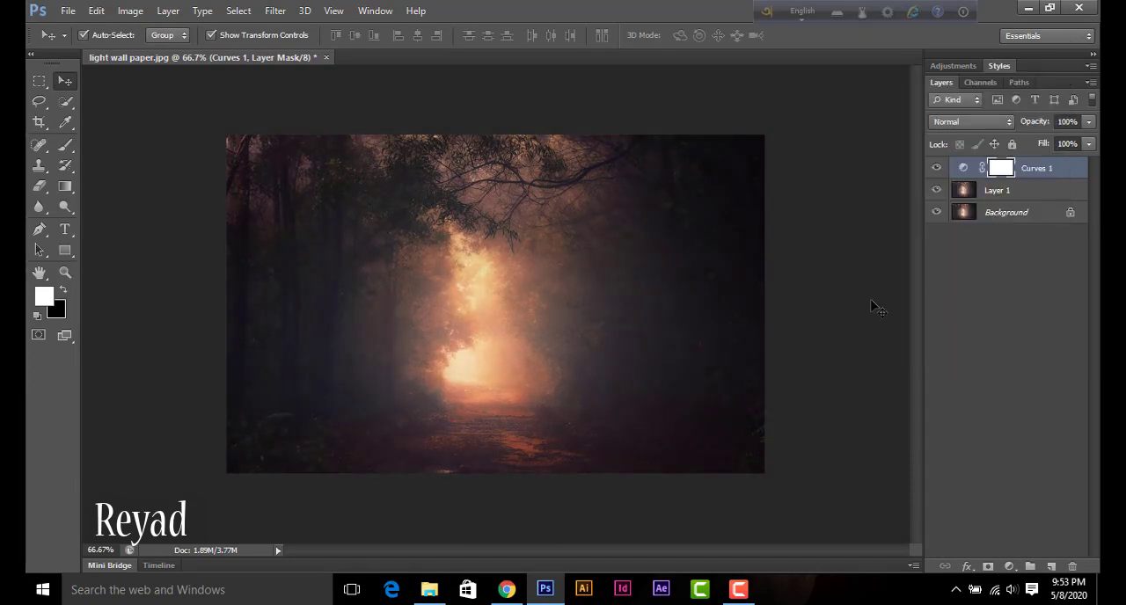
# Step: Open new de make 1.psd from the desktop and place its woman in the red dress at the bottom centre of light wall paper.jpg
pyautogui.click(1027, 7)
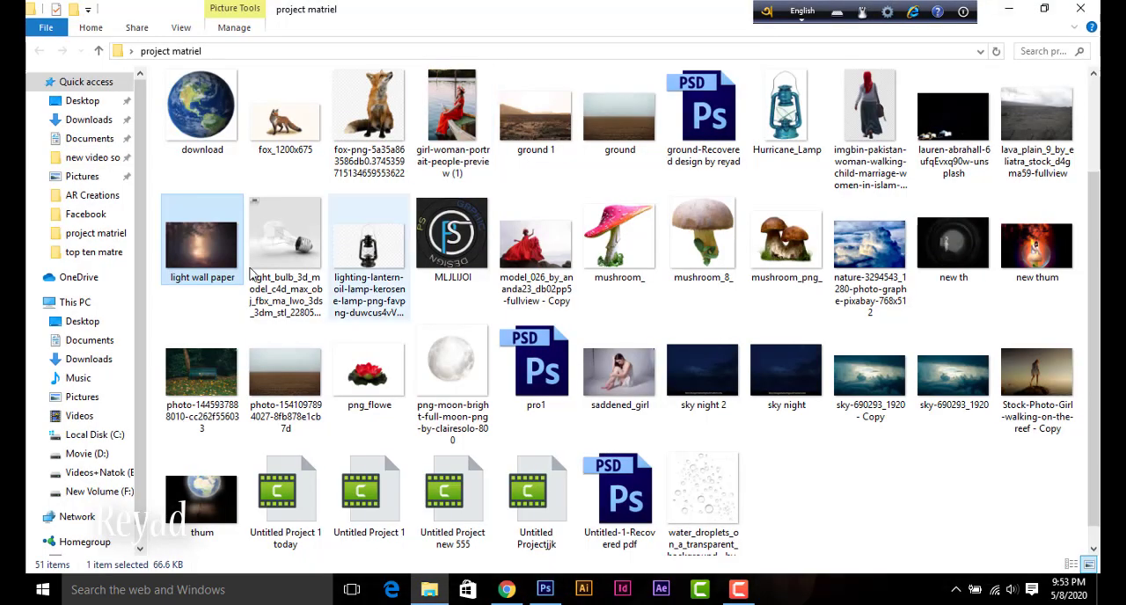
pyautogui.click(1082, 7)
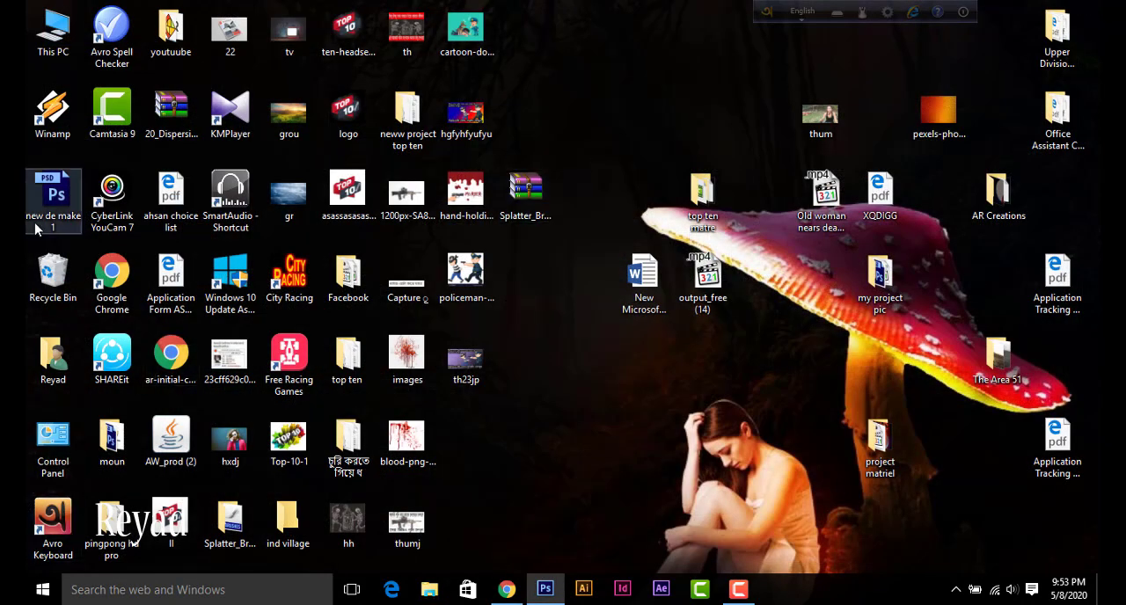
pyautogui.doubleClick(41, 218)
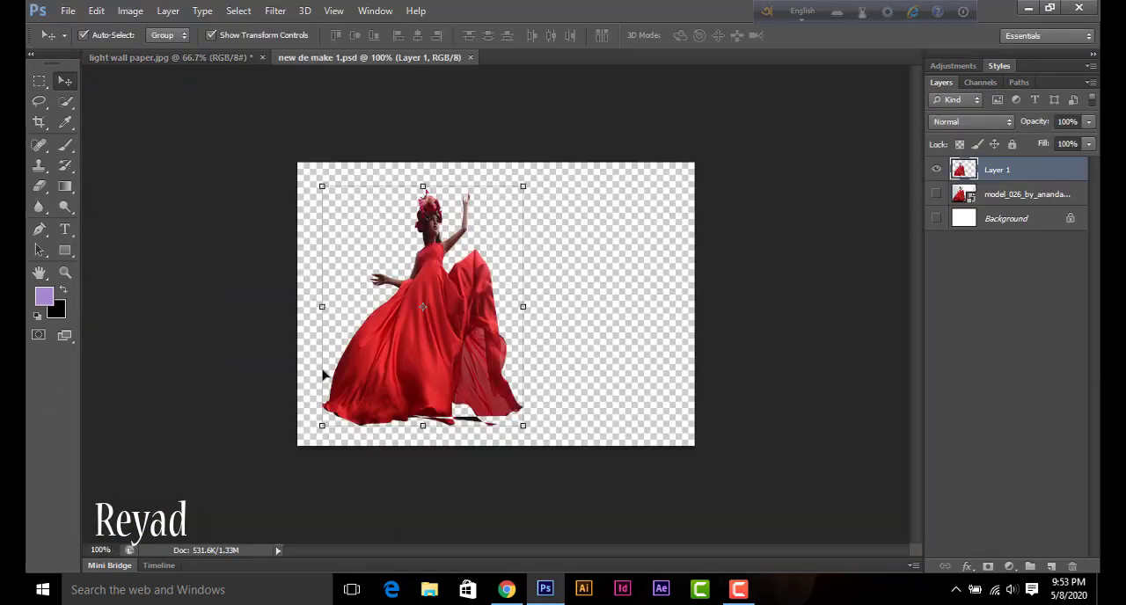
pyautogui.moveTo(455, 317); pyautogui.dragTo(481, 431)
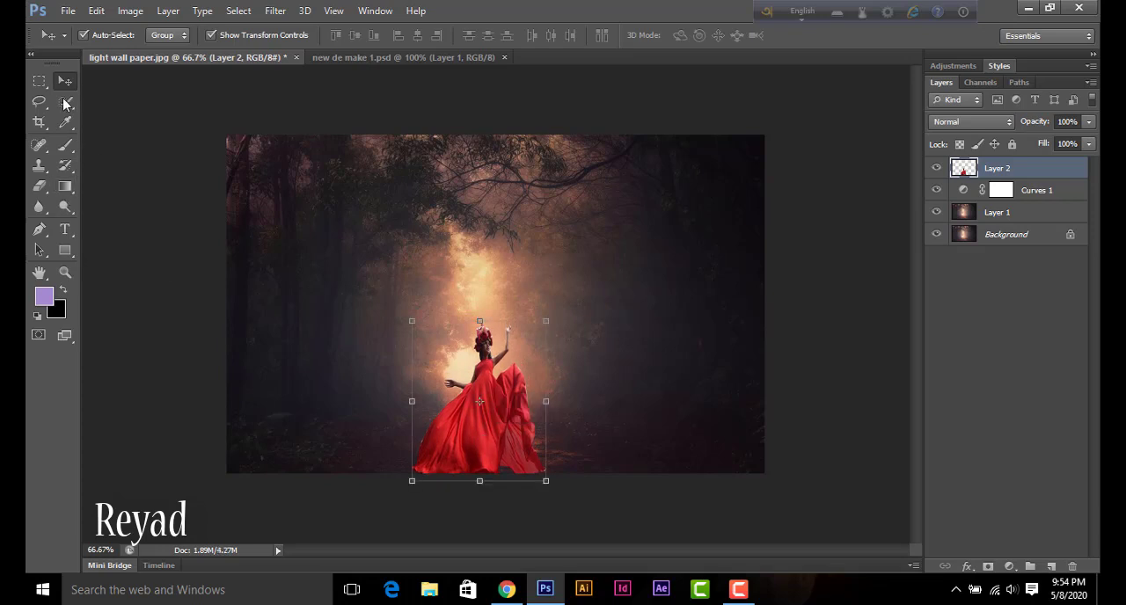
# Step: Darken the upper area and sides of the forest on Layer 1 with a black 500 px brush at 17% opacity
pyautogui.click(327, 274)
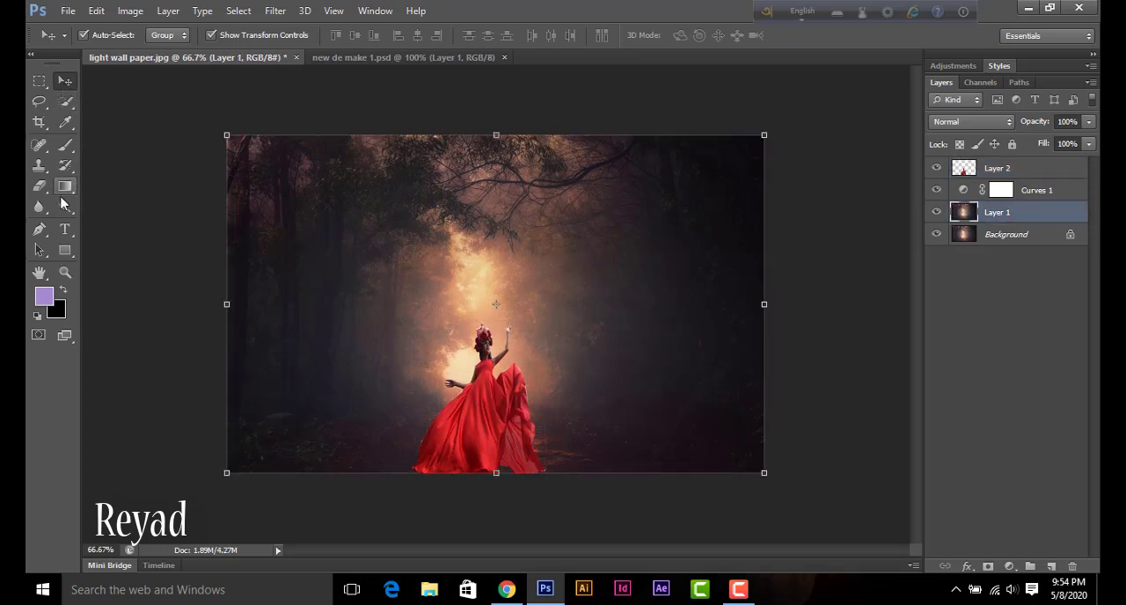
pyautogui.click(64, 155)
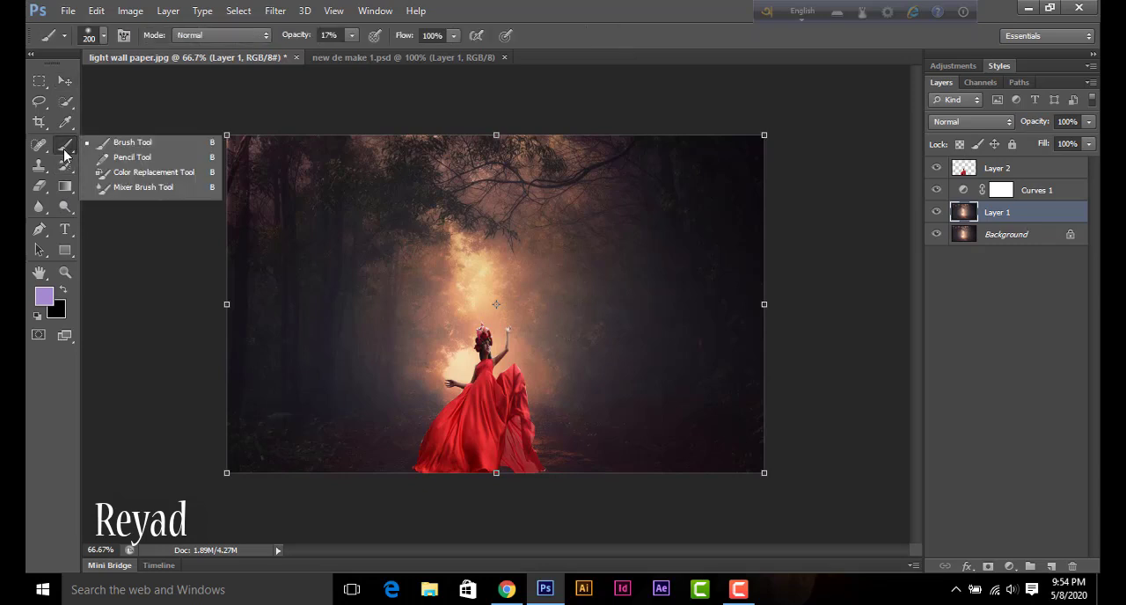
pyautogui.click(123, 143)
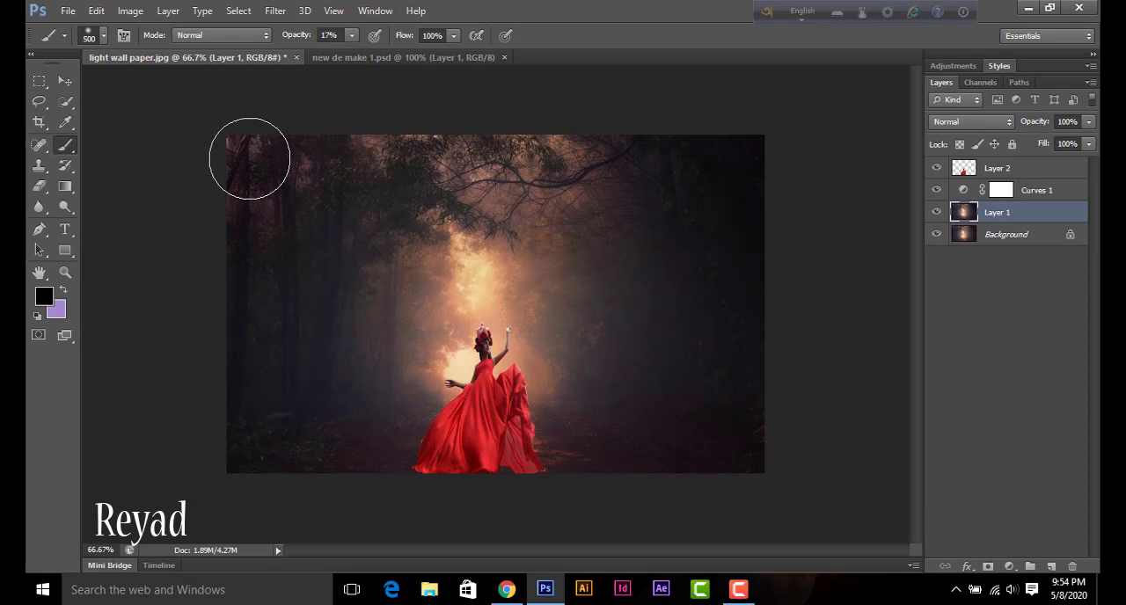
pyautogui.moveTo(264, 160)
pyautogui.mouseDown()
pyautogui.moveTo(228, 413)
pyautogui.moveTo(249, 407)
pyautogui.moveTo(270, 271)
pyautogui.moveTo(269, 166)
pyautogui.mouseUp()
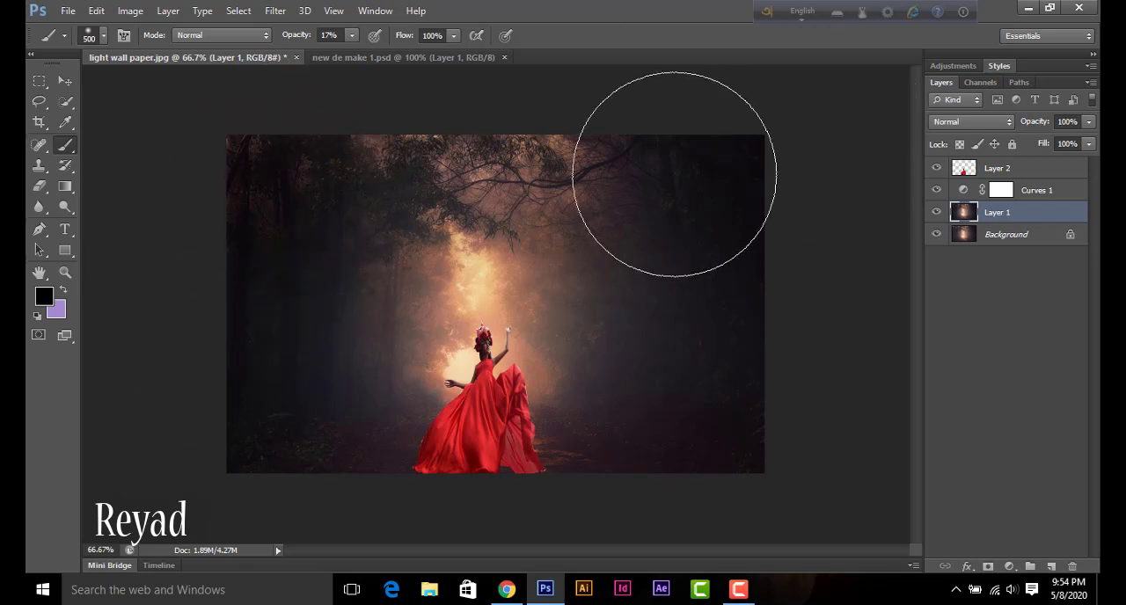
pyautogui.click(506, 151)
pyautogui.click(552, 150)
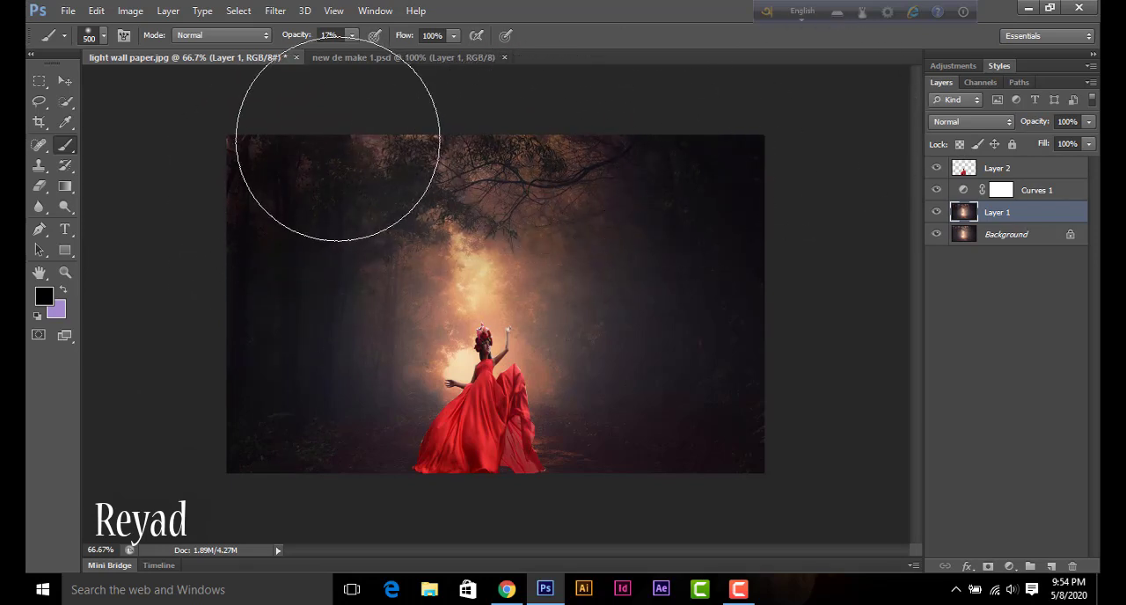
pyautogui.click(493, 176)
pyautogui.moveTo(708, 202)
pyautogui.mouseDown()
pyautogui.moveTo(705, 393)
pyautogui.moveTo(701, 377)
pyautogui.moveTo(707, 284)
pyautogui.moveTo(711, 390)
pyautogui.mouseUp()
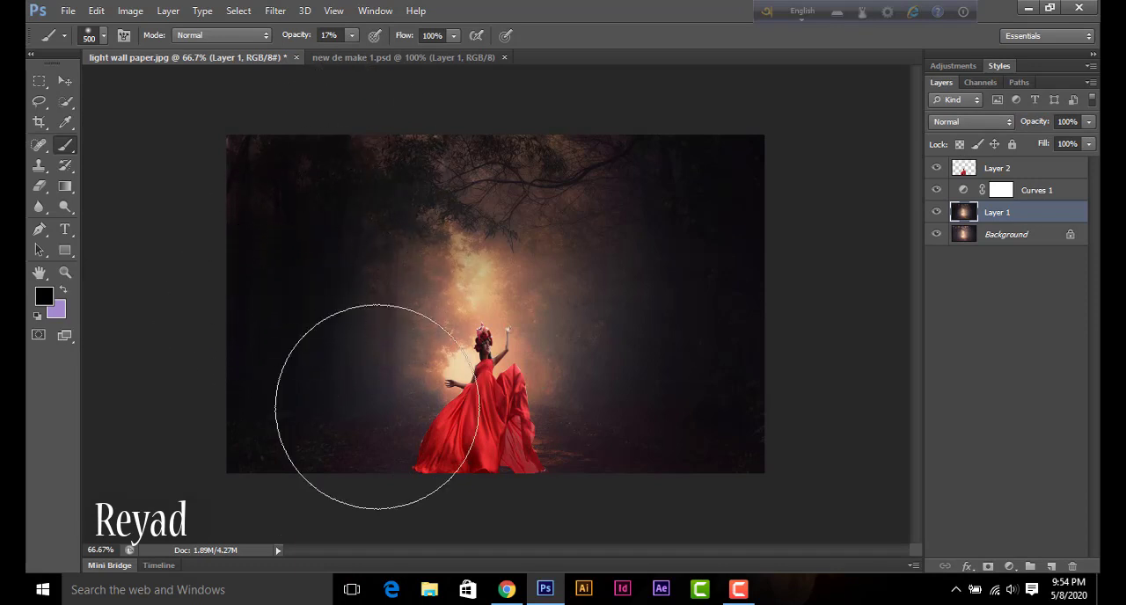
pyautogui.moveTo(630, 305)
pyautogui.mouseDown()
pyautogui.moveTo(619, 163)
pyautogui.moveTo(651, 272)
pyautogui.mouseUp()
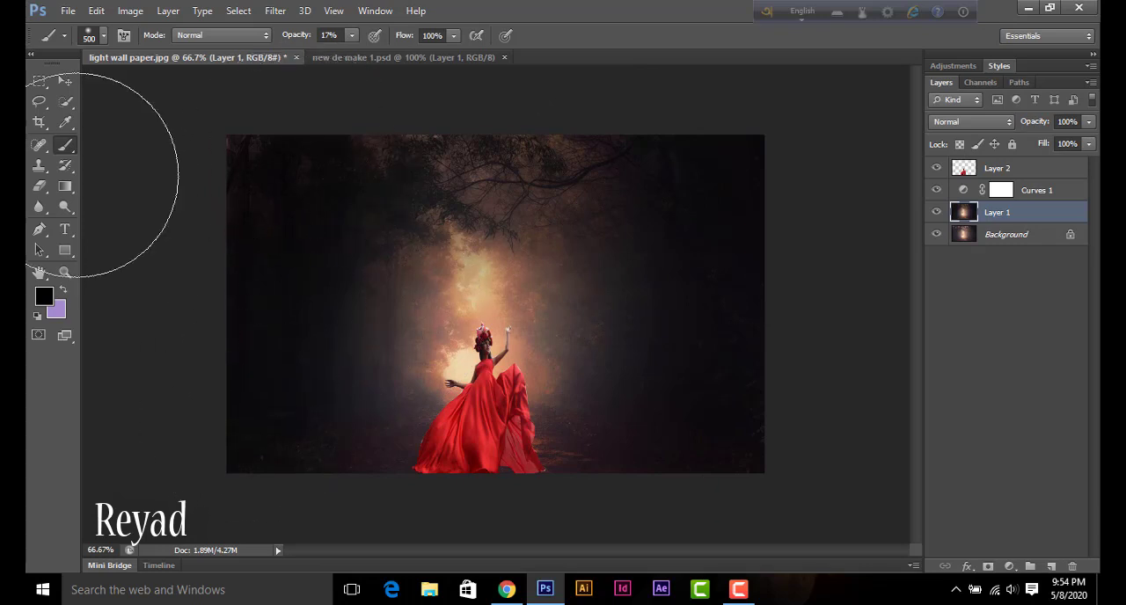
pyautogui.click(65, 82)
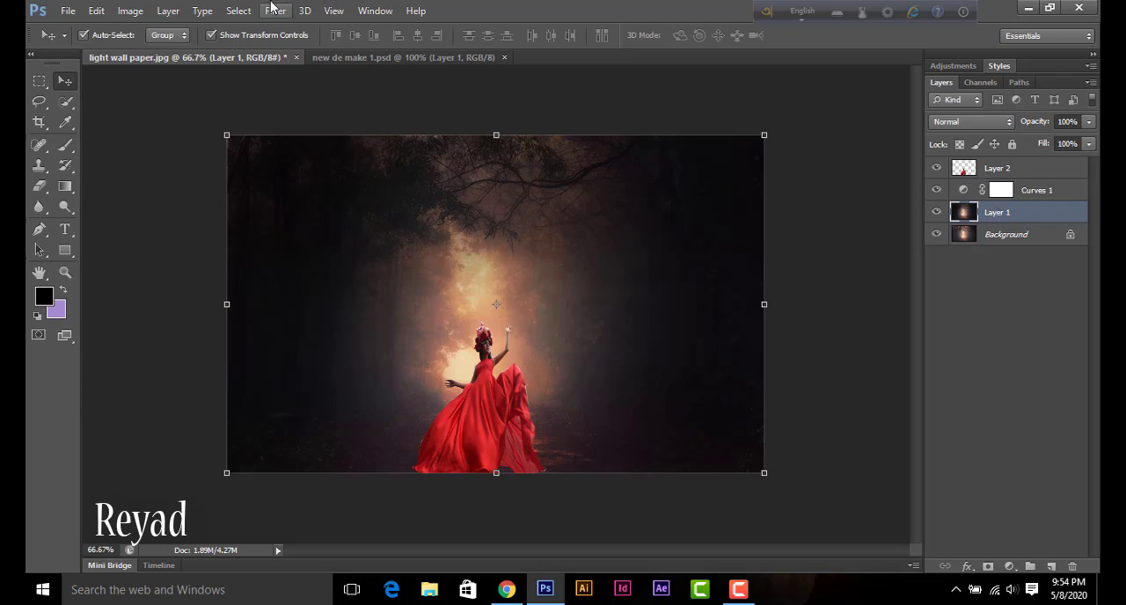
pyautogui.click(1031, 196)
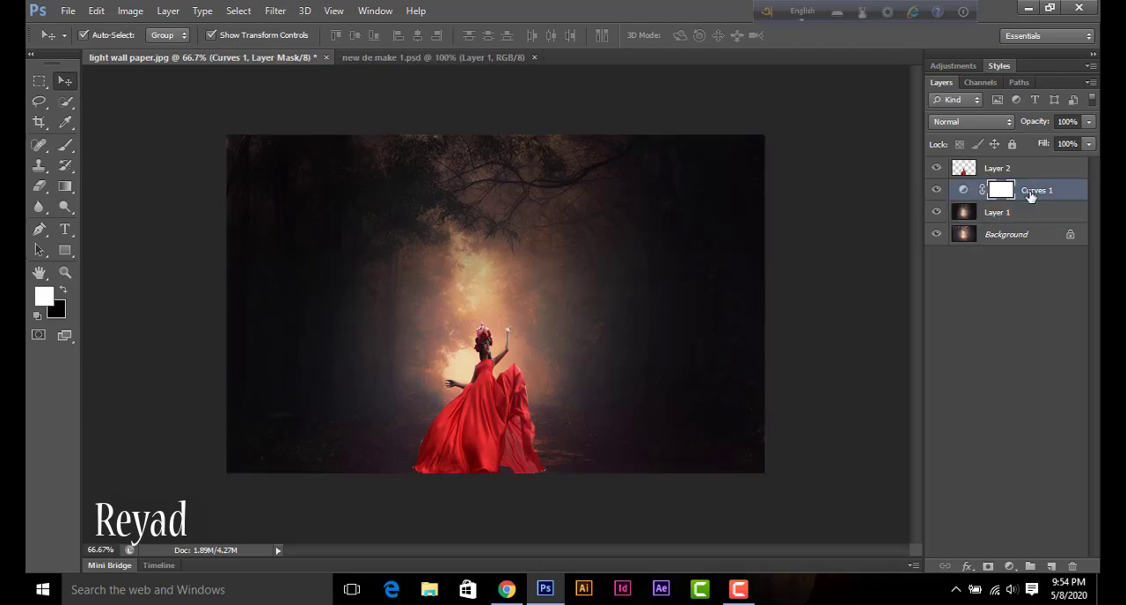
pyautogui.click(274, 10)
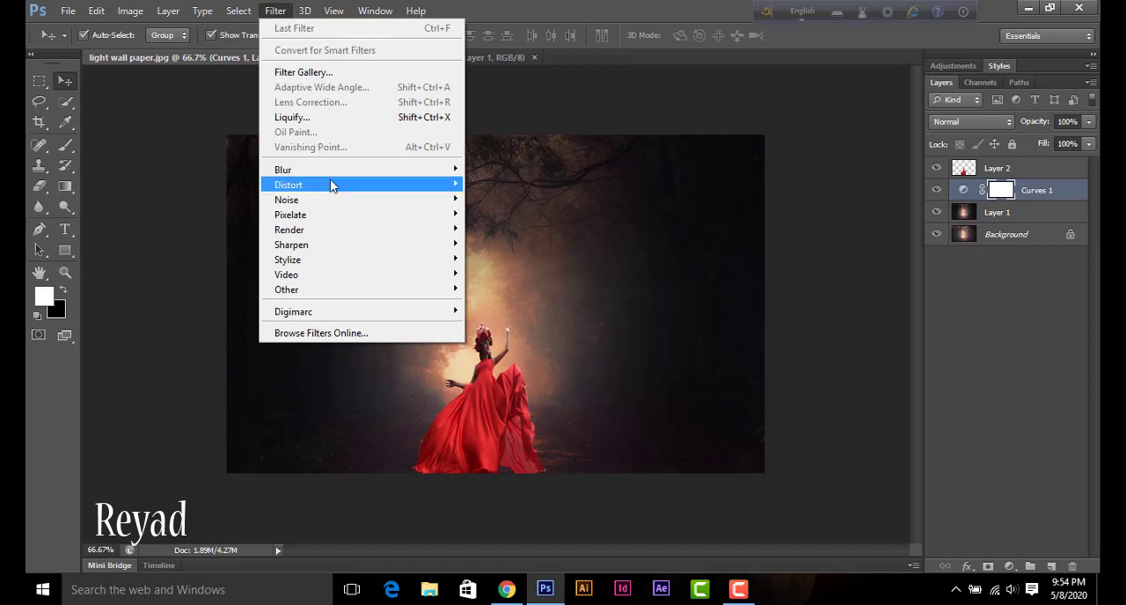
pyautogui.moveTo(344, 172)
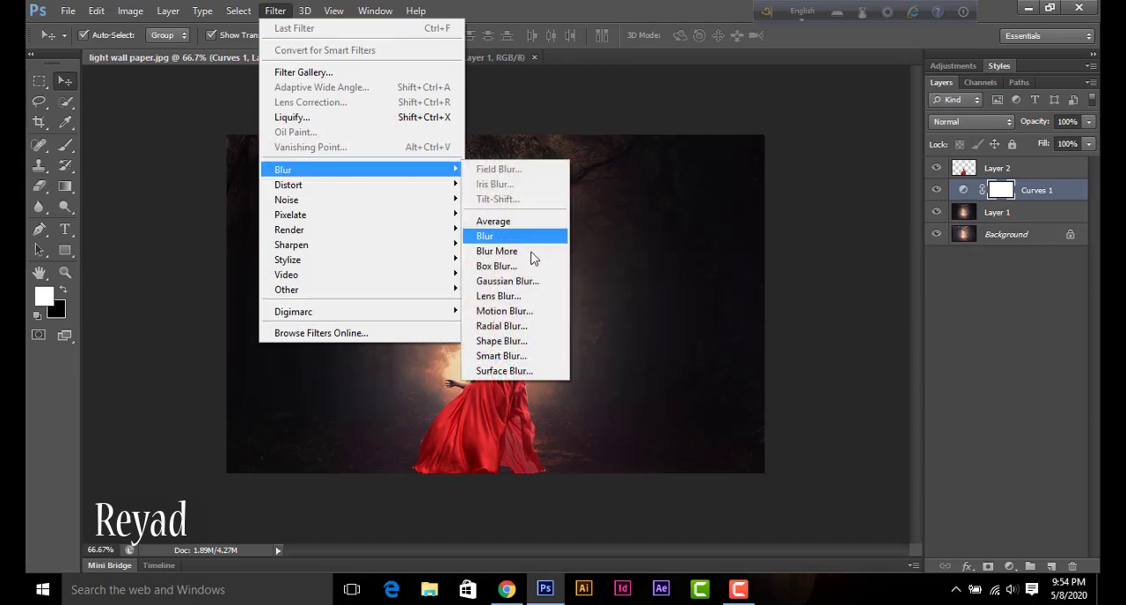
pyautogui.click(529, 281)
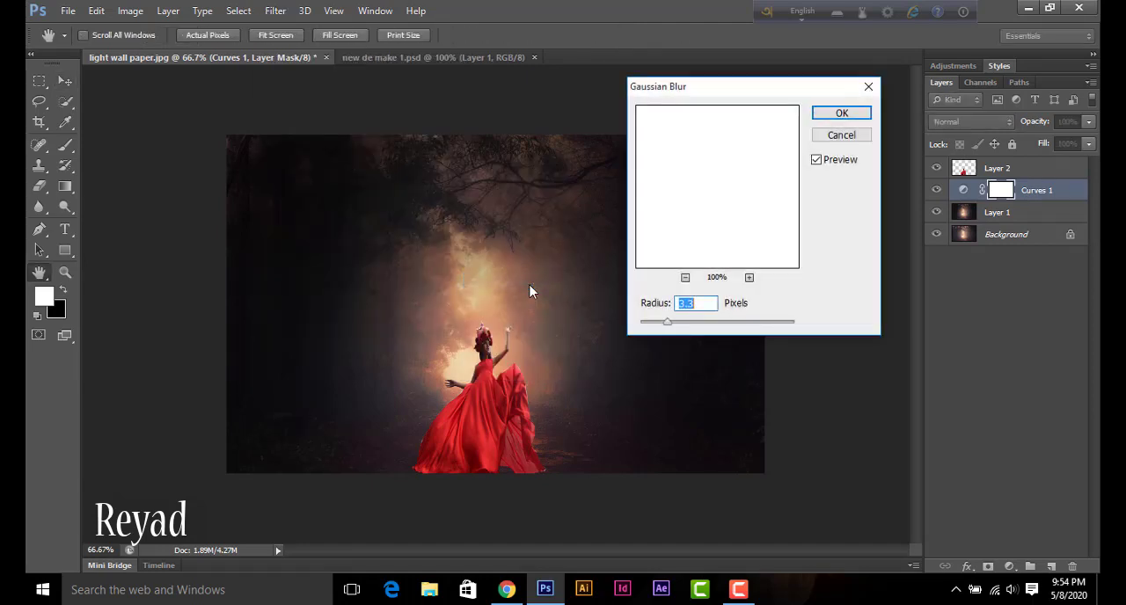
pyautogui.moveTo(670, 327); pyautogui.dragTo(643, 320)
pyautogui.click(856, 134)
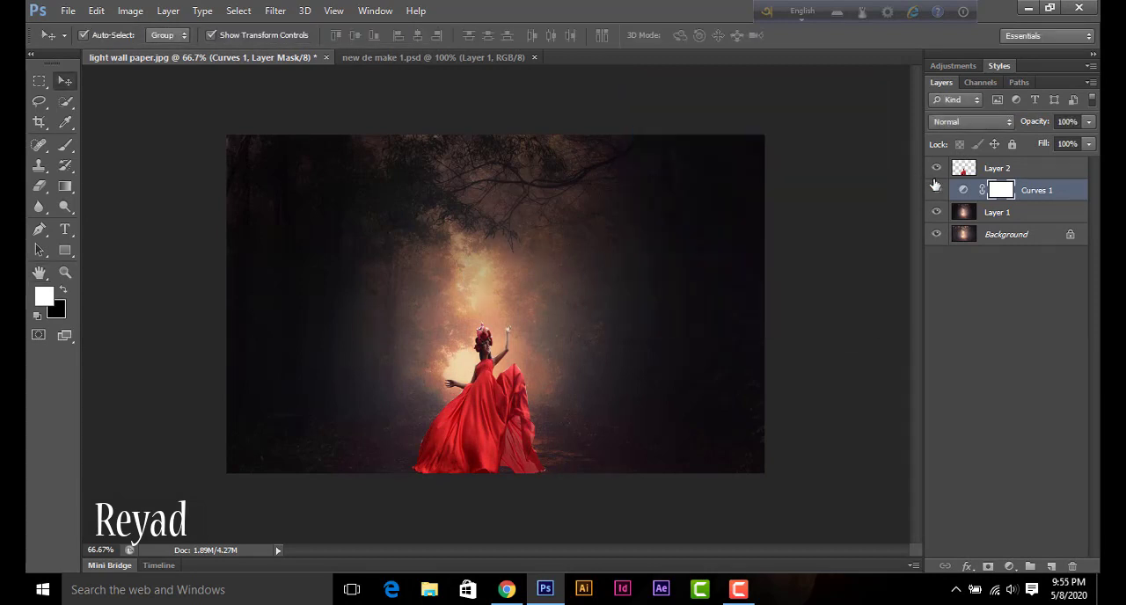
# Step: Apply a Gaussian Blur with a radius of 1.6 pixels to the forest on Layer 1
pyautogui.click(968, 213)
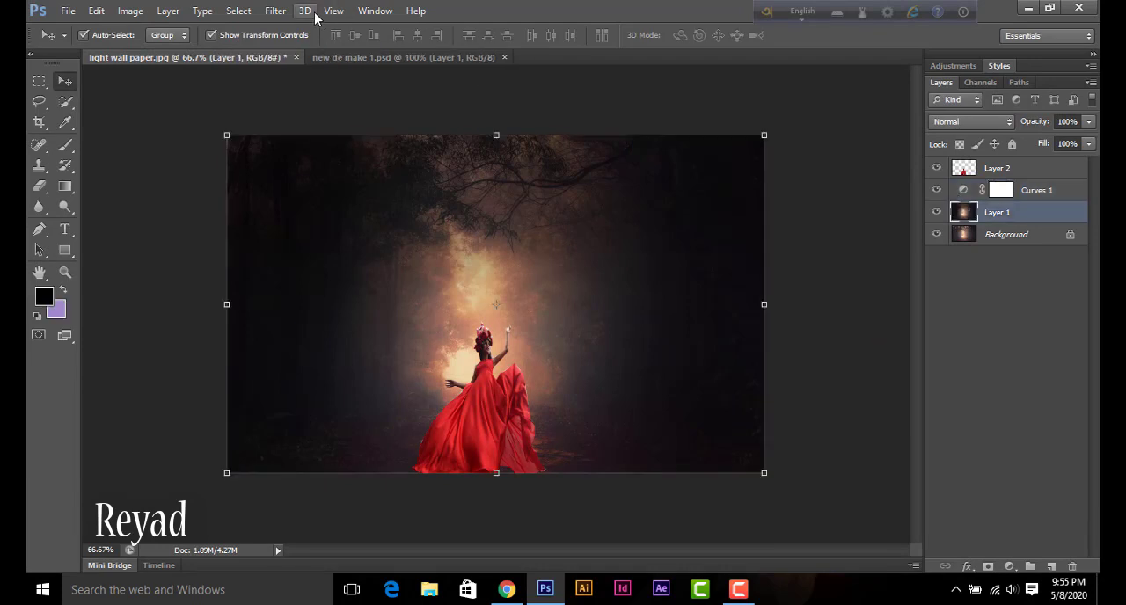
pyautogui.click(275, 10)
pyautogui.moveTo(447, 181)
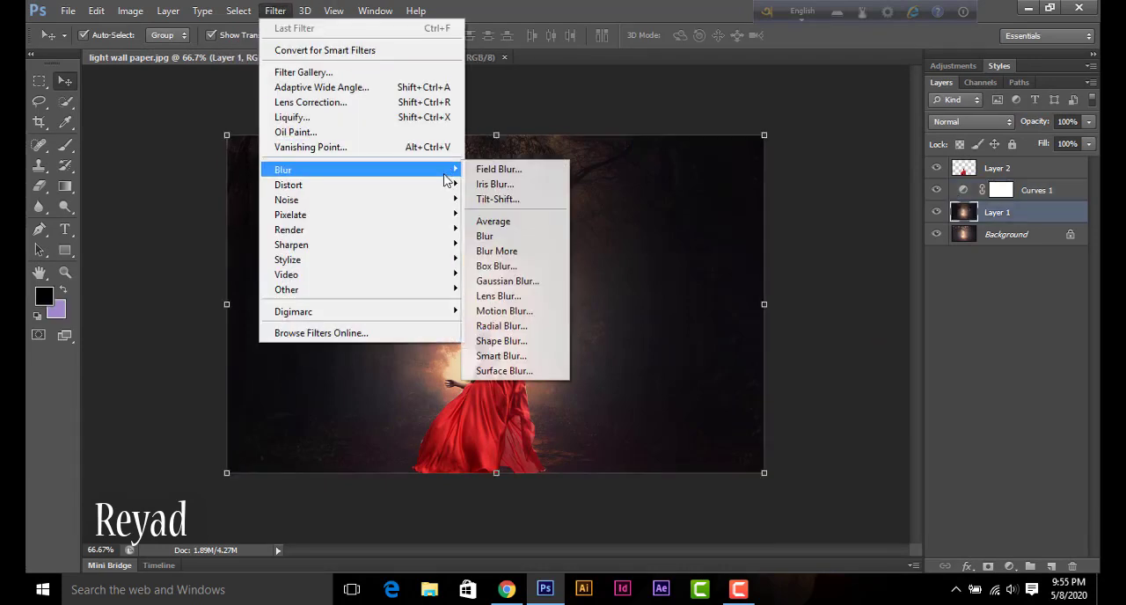
pyautogui.click(509, 281)
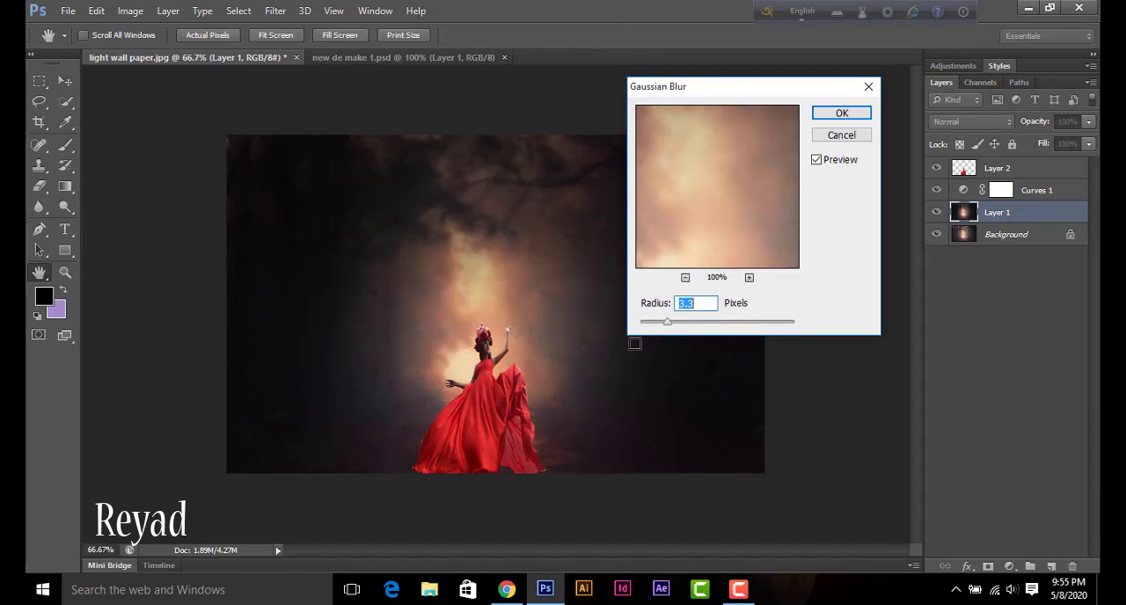
pyautogui.moveTo(666, 325)
pyautogui.mouseDown()
pyautogui.moveTo(759, 332)
pyautogui.moveTo(653, 325)
pyautogui.mouseUp()
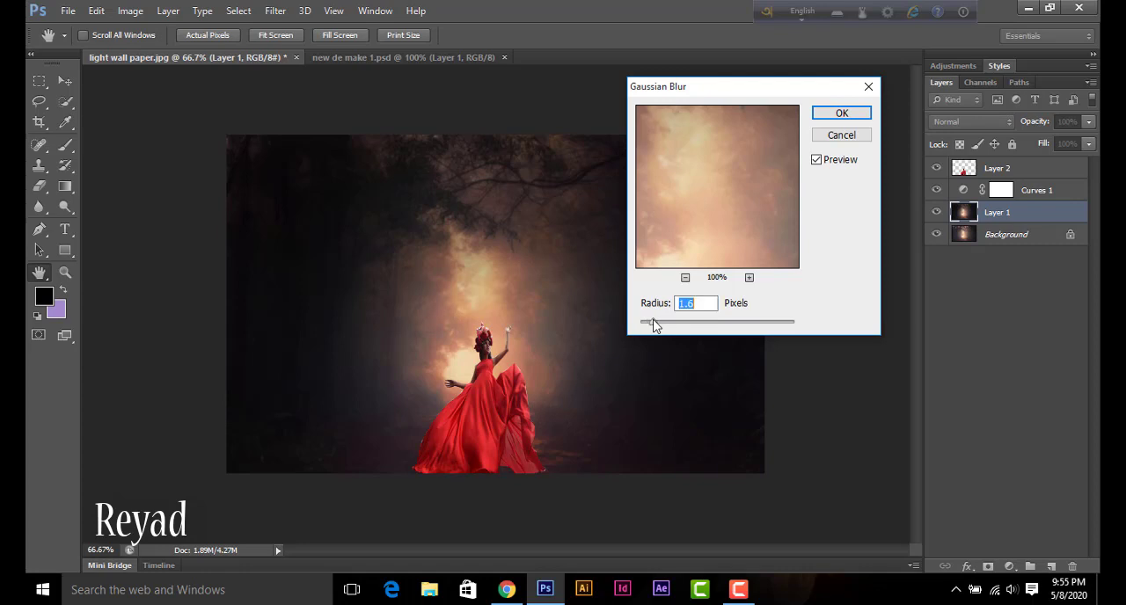
pyautogui.click(840, 114)
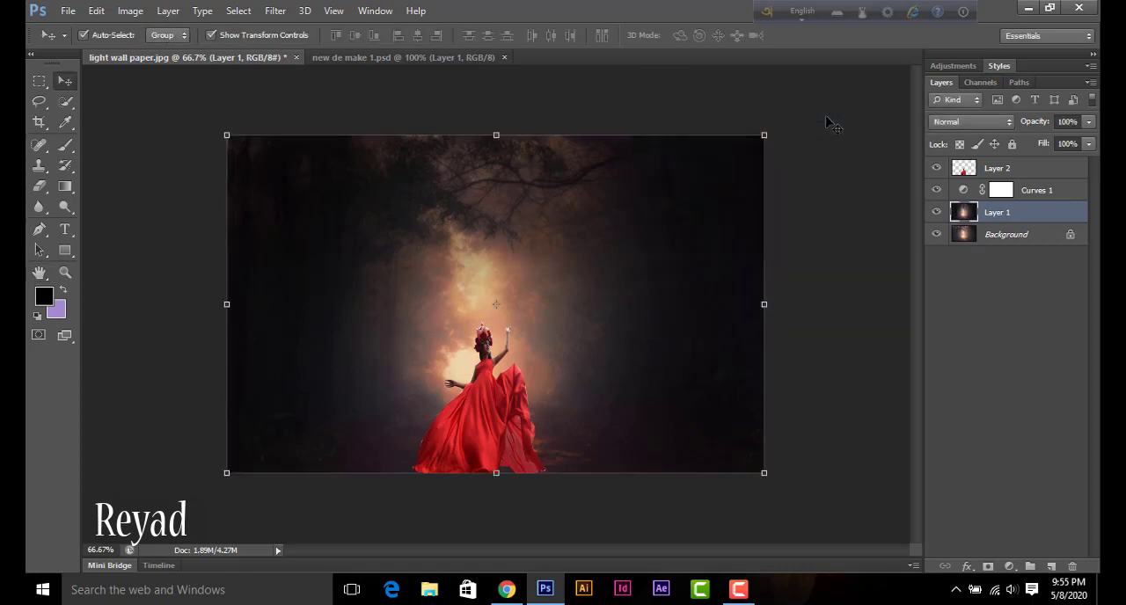
# Step: Lighten the woman's head, raised arm and the edge of her red dress on Layer 2 with the Dodge tool, Midtones, 100% exposure
pyautogui.click(490, 403)
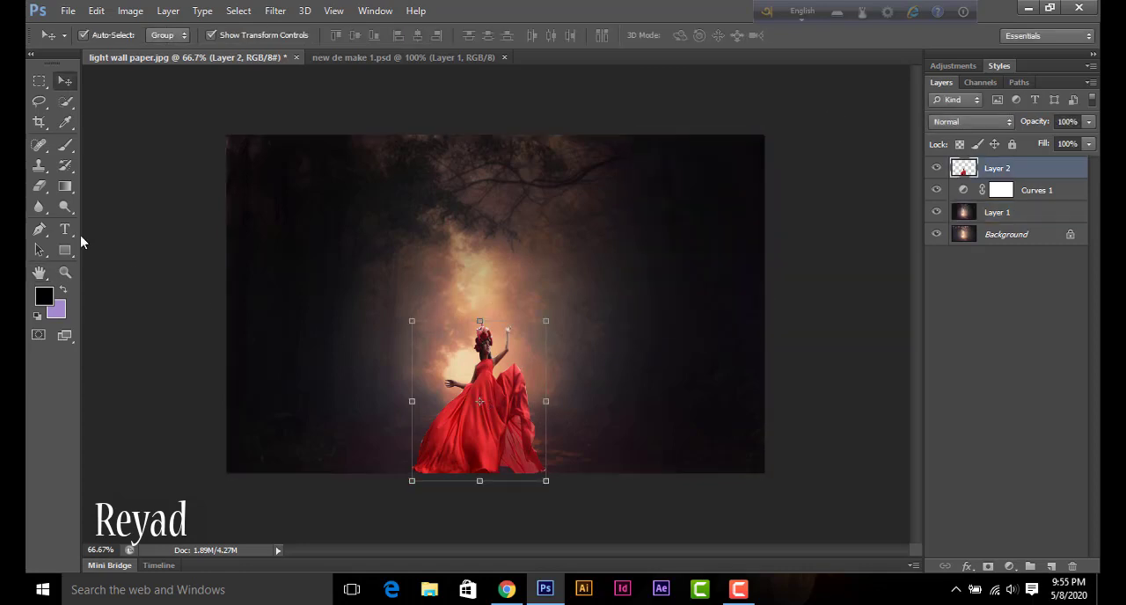
pyautogui.click(65, 207)
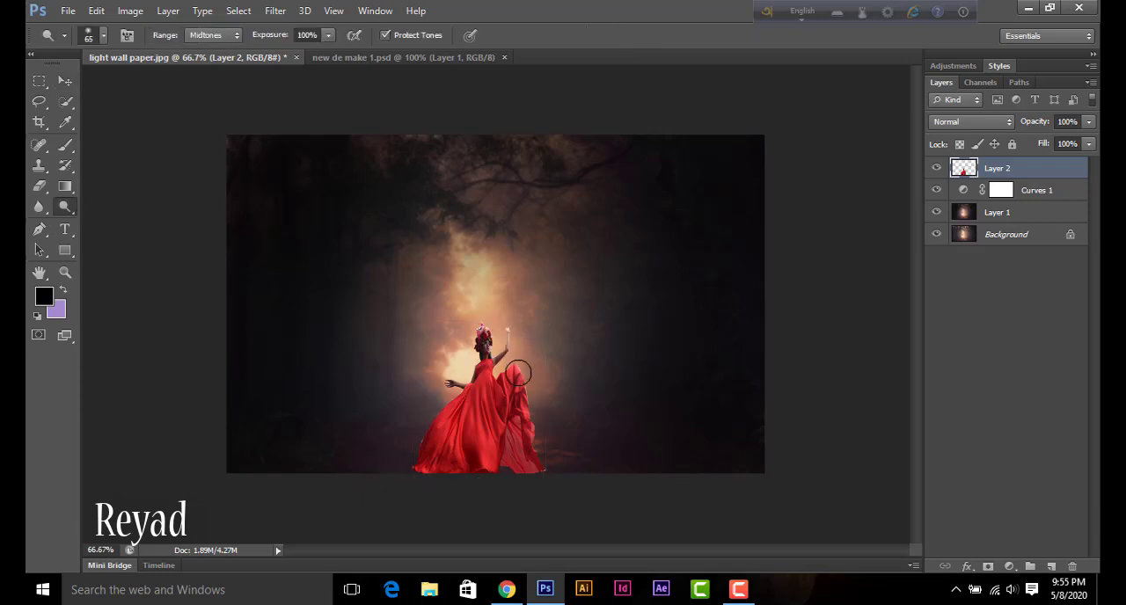
pyautogui.moveTo(521, 386); pyautogui.dragTo(536, 463)
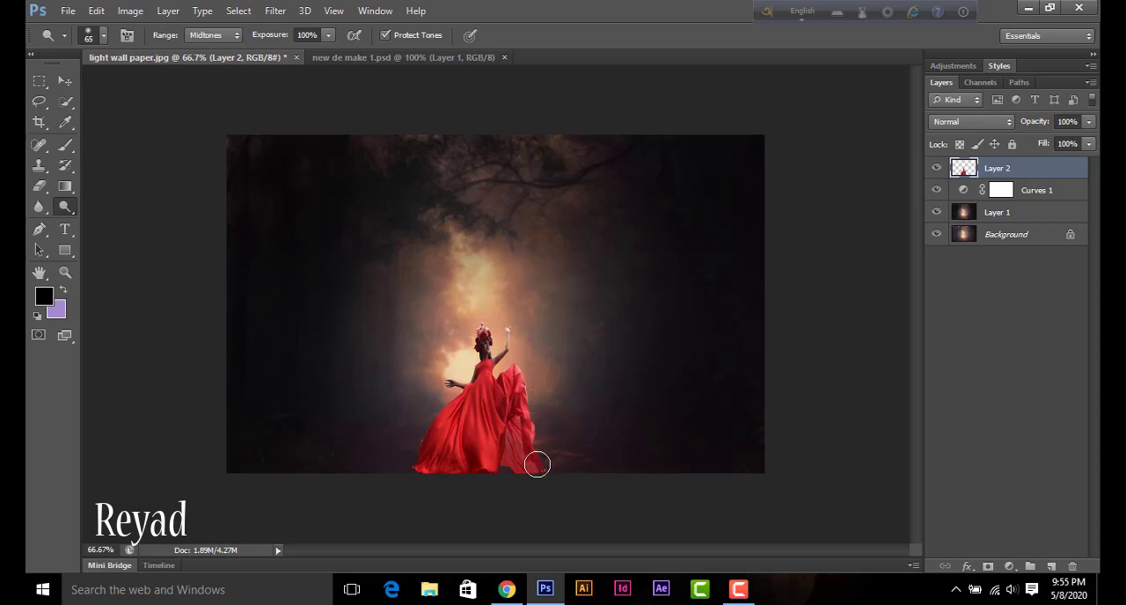
pyautogui.hotkey('ctrl', '+')
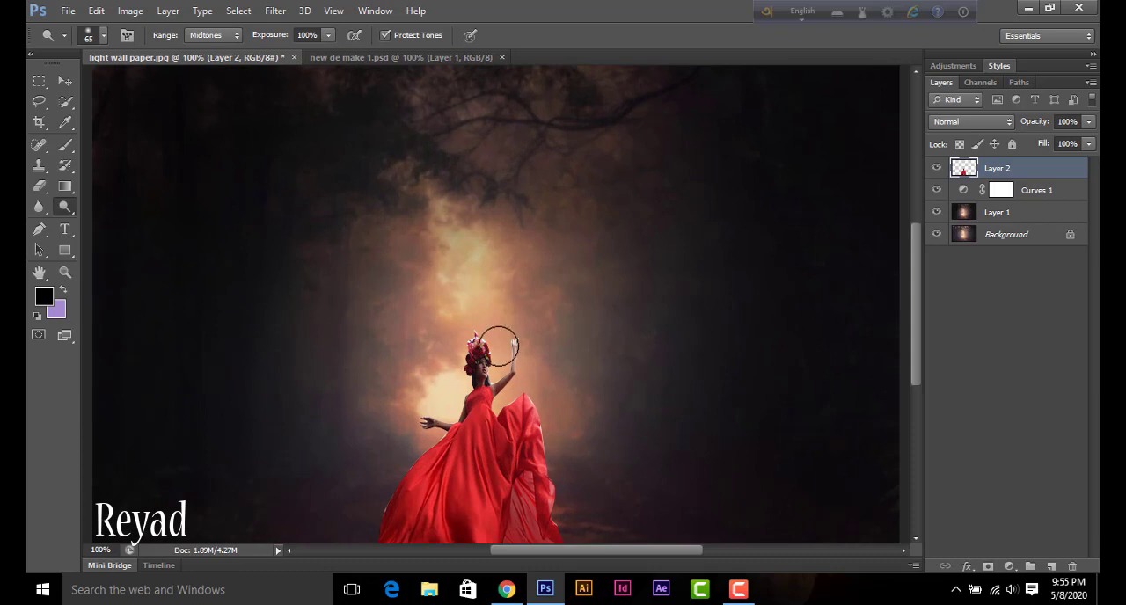
pyautogui.moveTo(481, 349)
pyautogui.mouseDown()
pyautogui.moveTo(486, 362)
pyautogui.moveTo(501, 359)
pyautogui.moveTo(516, 398)
pyautogui.moveTo(507, 409)
pyautogui.moveTo(531, 406)
pyautogui.moveTo(551, 462)
pyautogui.moveTo(552, 533)
pyautogui.mouseUp()
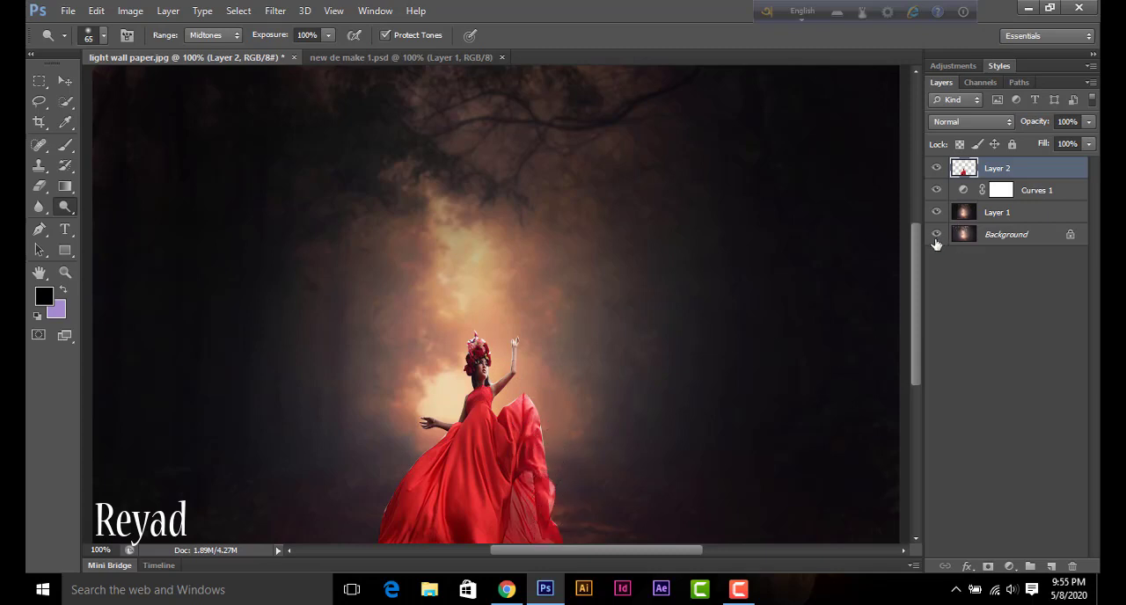
pyautogui.moveTo(915, 244); pyautogui.dragTo(915, 284)
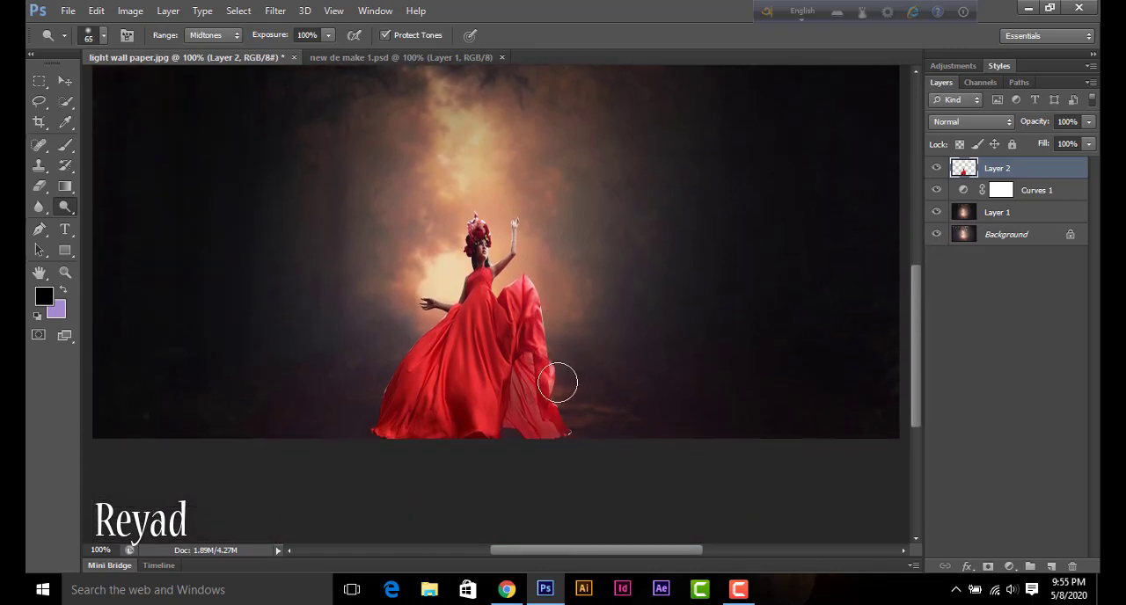
pyautogui.moveTo(552, 409)
pyautogui.mouseDown()
pyautogui.moveTo(558, 423)
pyautogui.moveTo(512, 234)
pyautogui.moveTo(501, 252)
pyautogui.moveTo(494, 246)
pyautogui.mouseUp()
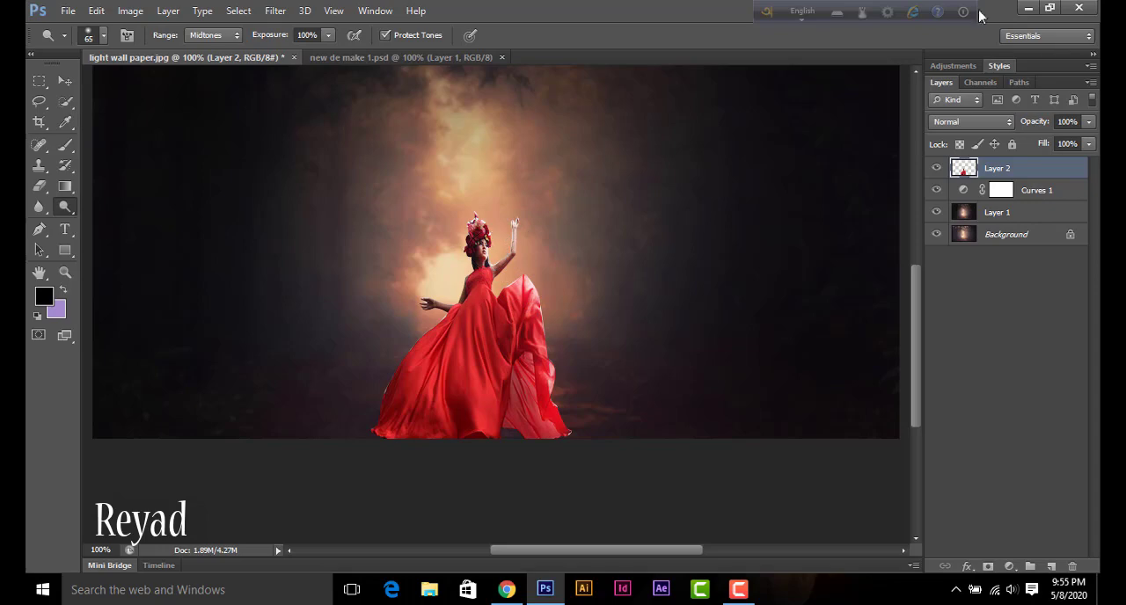
# Step: Place Butterfly-PNG-Download-Image from the desktop's project matriel folder into new de make 1.psd, over the woman's upper body
pyautogui.click(1027, 9)
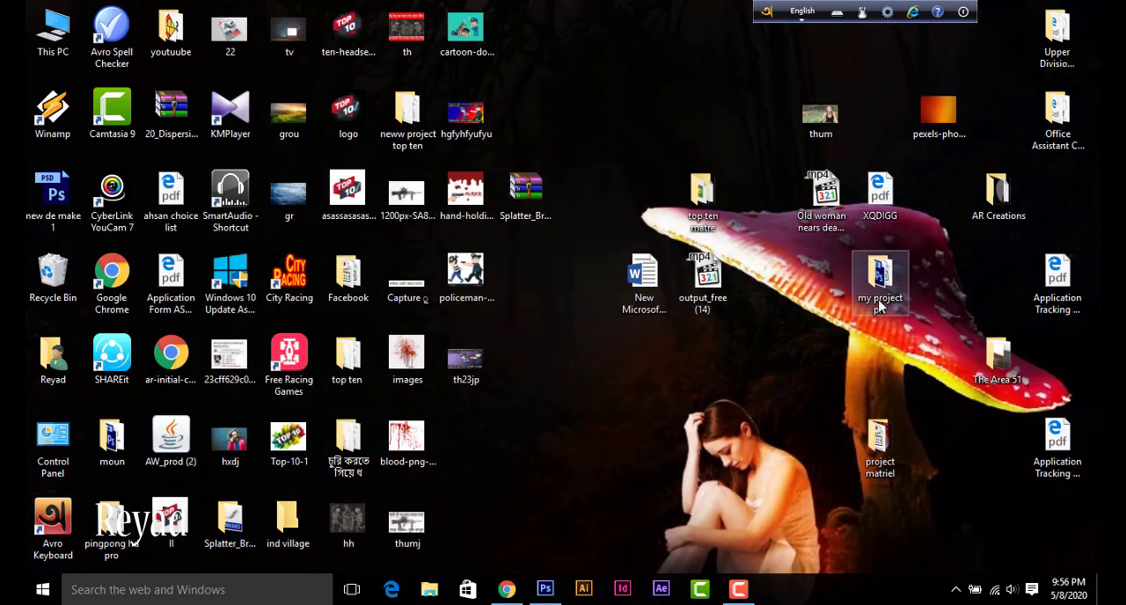
pyautogui.doubleClick(879, 281)
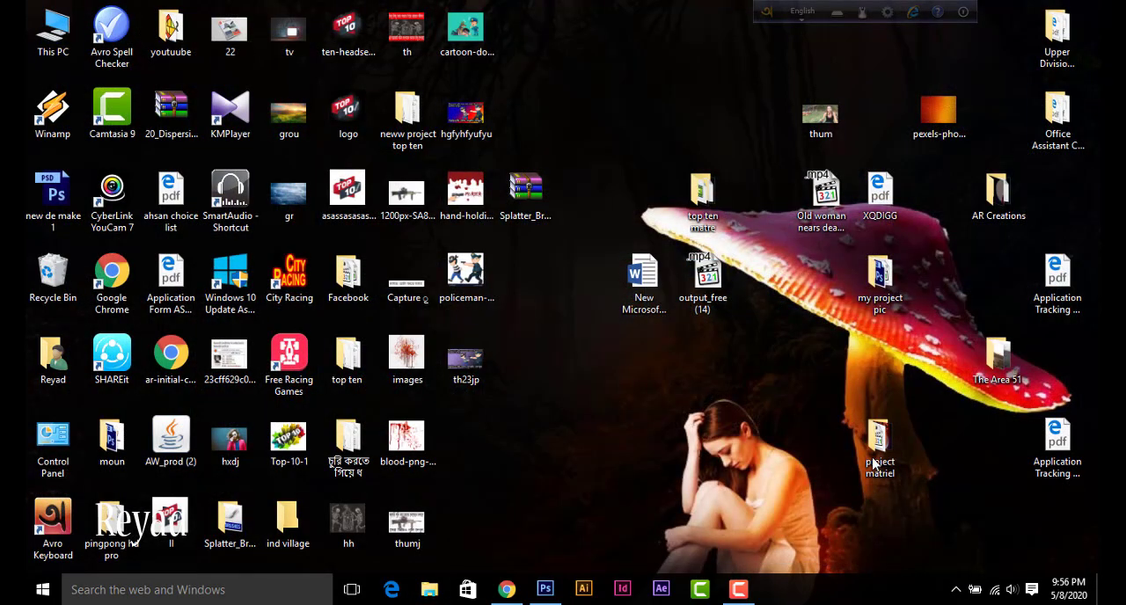
pyautogui.doubleClick(876, 449)
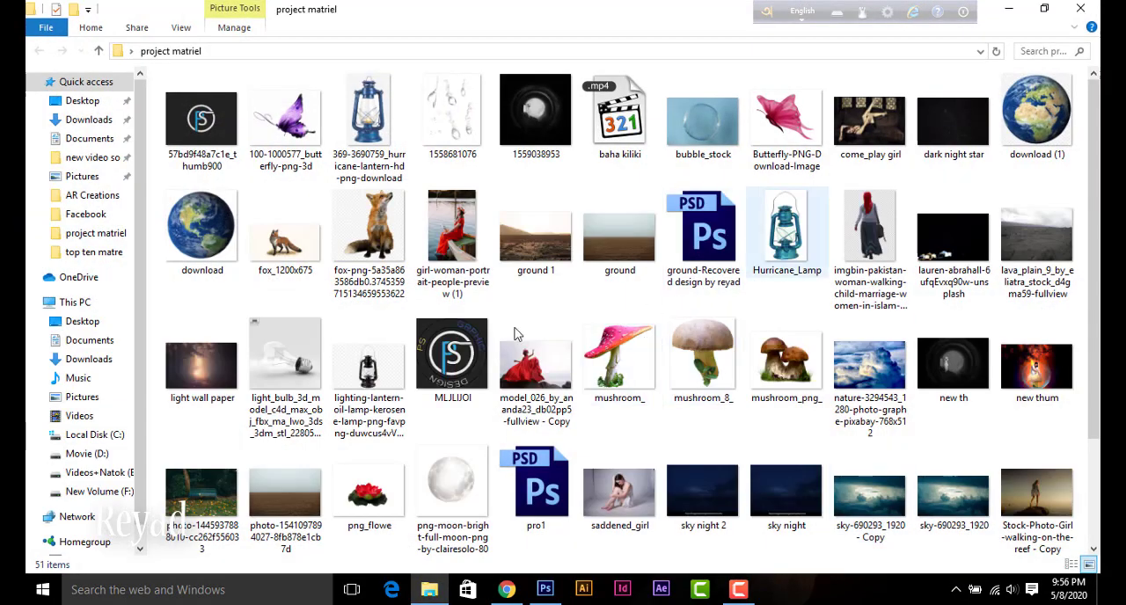
pyautogui.moveTo(785, 128); pyautogui.dragTo(591, 259)
pyautogui.moveTo(506, 287)
pyautogui.mouseDown()
pyautogui.moveTo(306, 129)
pyautogui.moveTo(269, 60)
pyautogui.moveTo(467, 246)
pyautogui.mouseUp()
pyautogui.press('Return')
# Step: Rasterize the placed butterfly and move it into light wall paper.jpg, above the woman's raised hand
pyautogui.press('o')
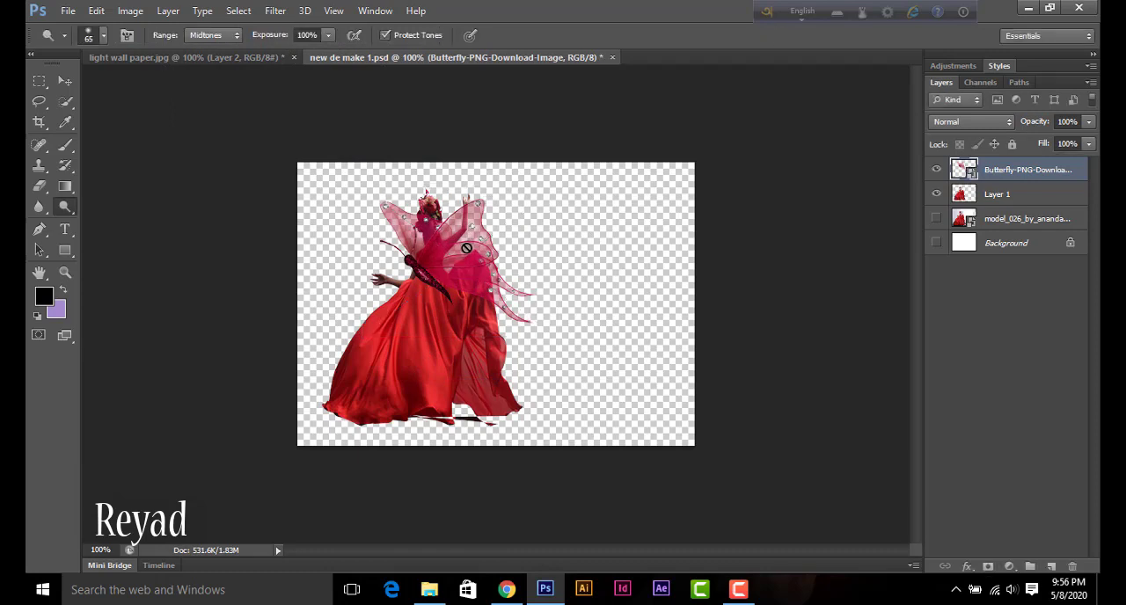
pyautogui.click(457, 250)
pyautogui.click(509, 240)
pyautogui.click(65, 81)
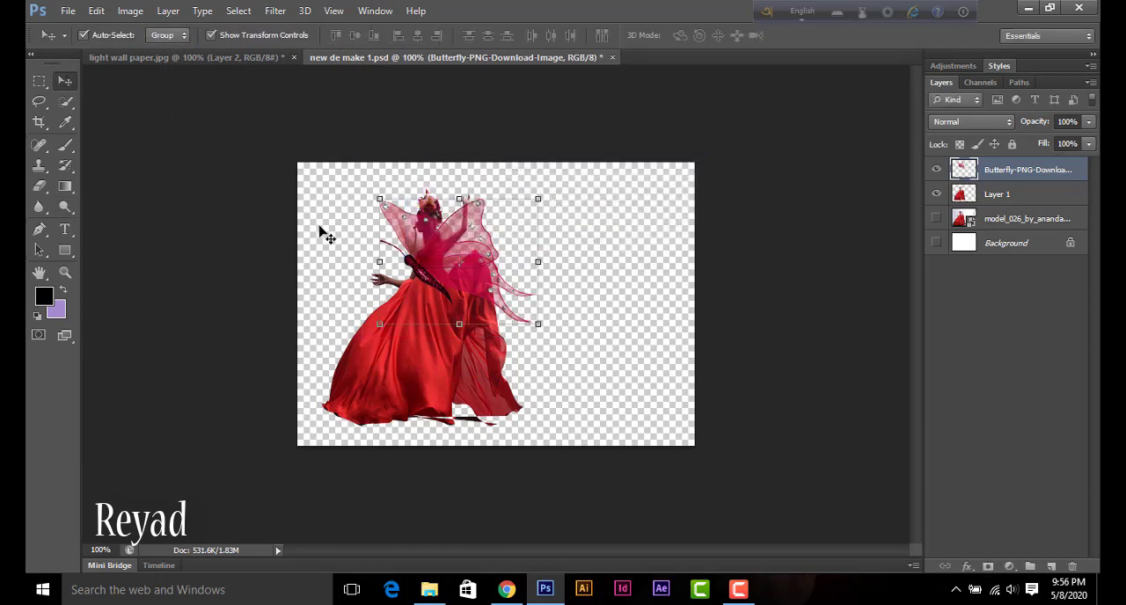
pyautogui.moveTo(449, 261); pyautogui.dragTo(565, 194)
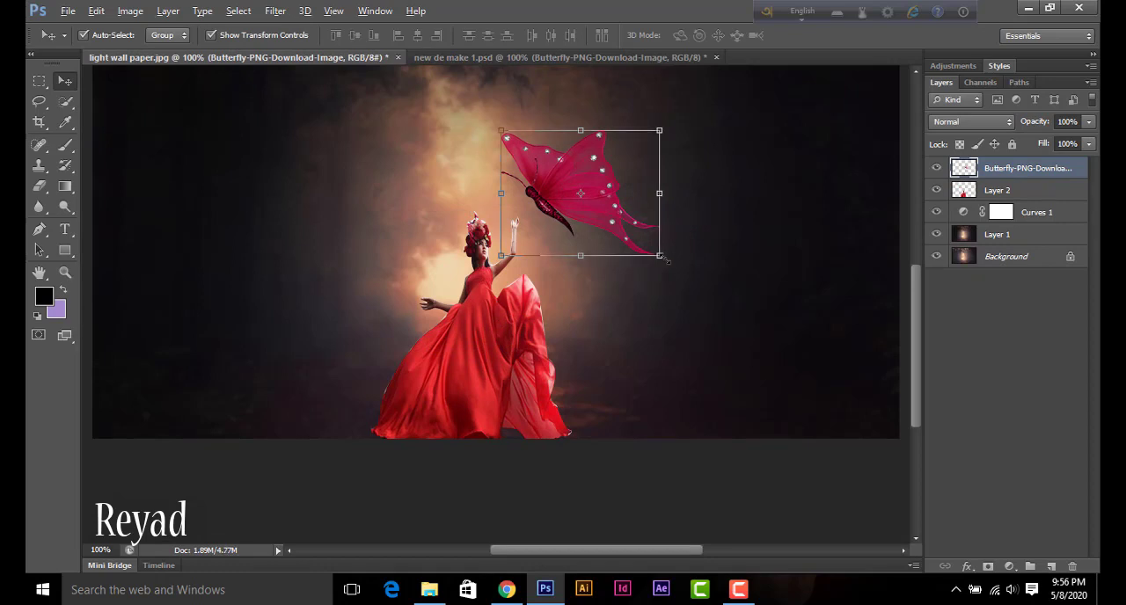
# Step: Scale the butterfly to about 68% and position it just above the woman's raised hand
pyautogui.hotkey('ctrl', 't')
pyautogui.moveTo(661, 256); pyautogui.dragTo(643, 236)
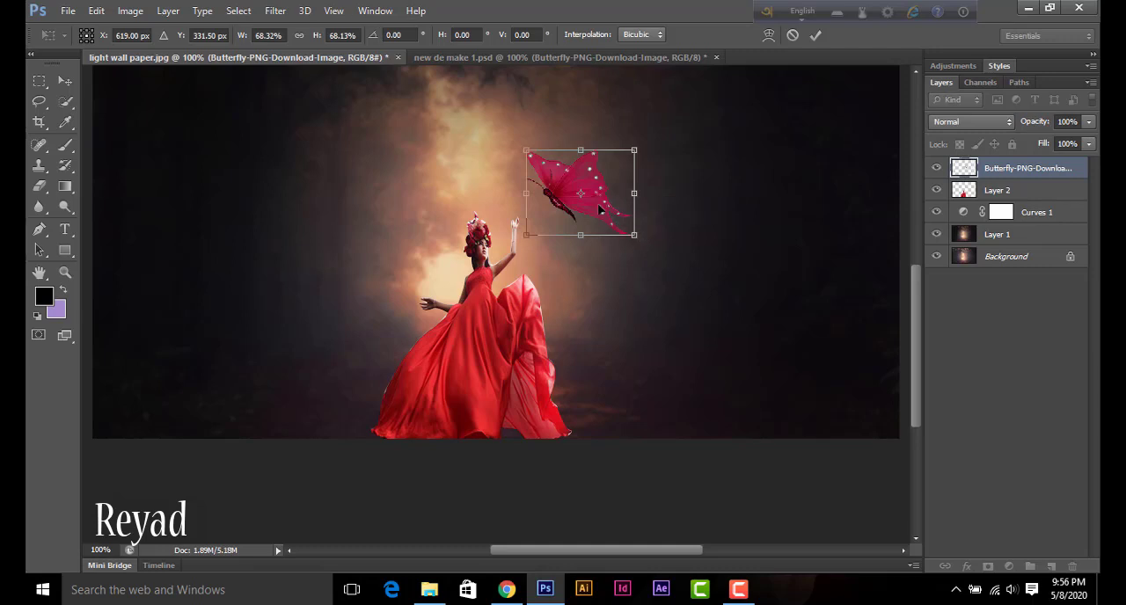
pyautogui.moveTo(593, 207); pyautogui.dragTo(578, 210)
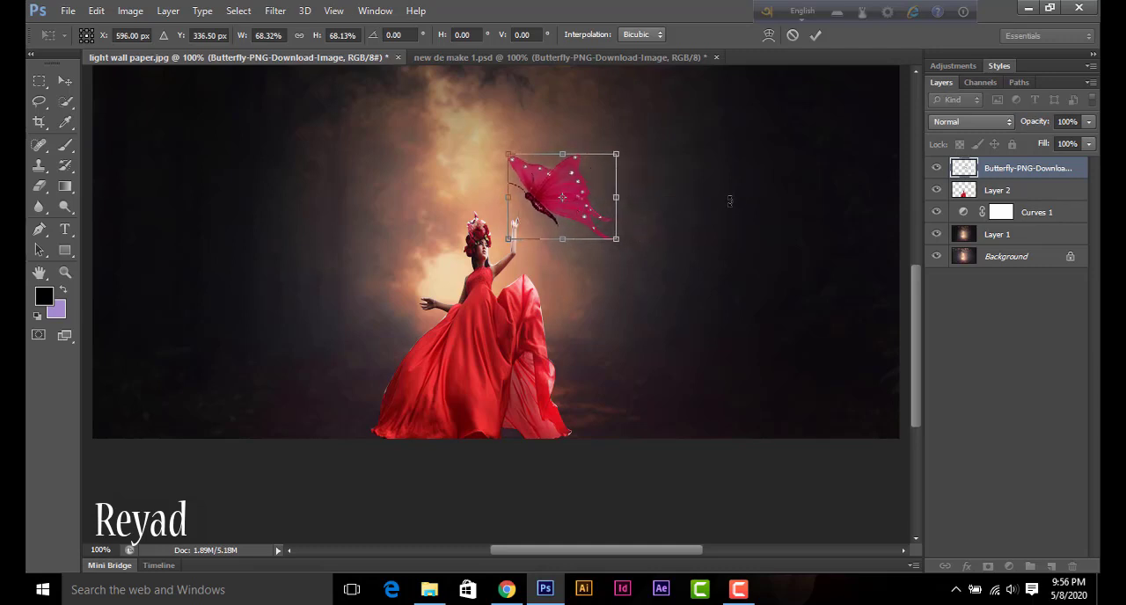
pyautogui.press('Return')
# Step: Try recoloring the butterfly with Hue/Saturation at hue -180, saturation +100 and lightness +60
pyautogui.hotkey('ctrl', 'u')
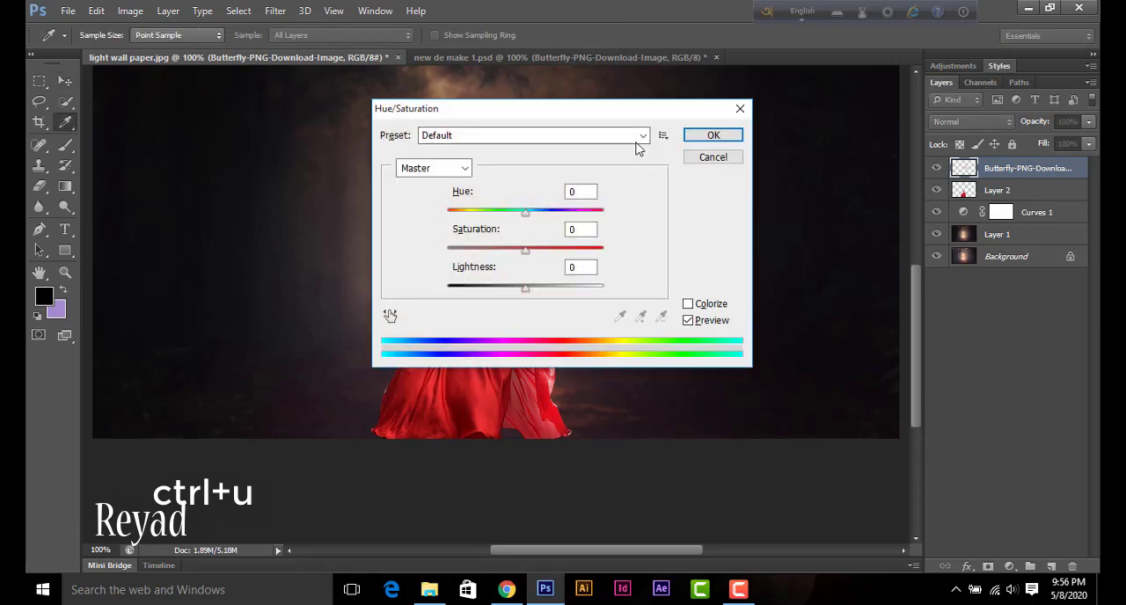
pyautogui.moveTo(603, 113); pyautogui.dragTo(869, 115)
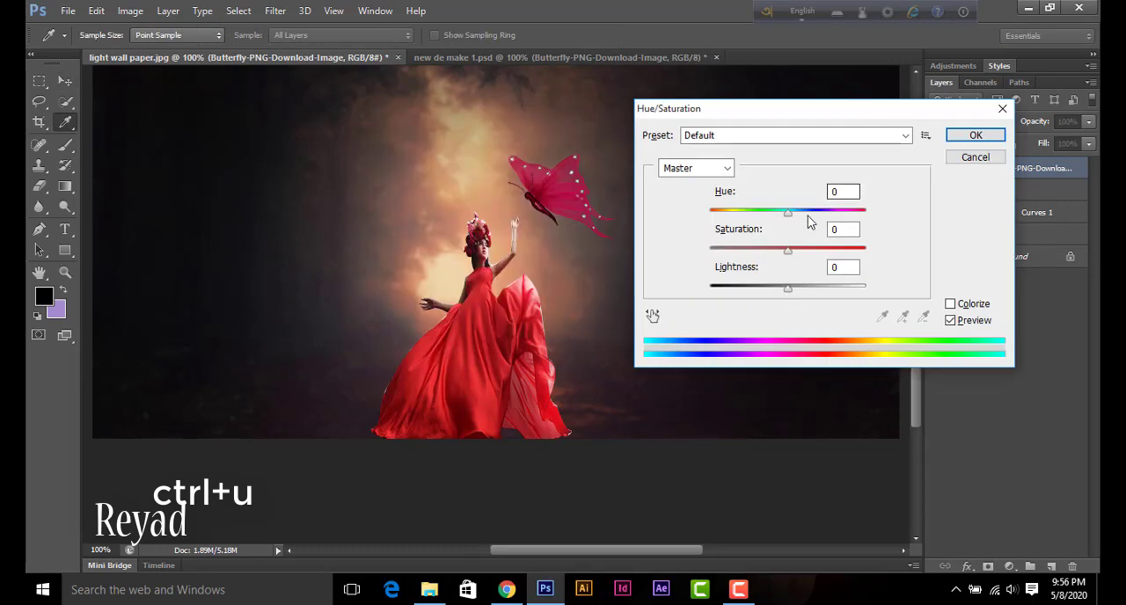
pyautogui.moveTo(791, 219); pyautogui.dragTo(883, 212)
pyautogui.moveTo(788, 250); pyautogui.dragTo(869, 255)
pyautogui.moveTo(786, 289); pyautogui.dragTo(835, 293)
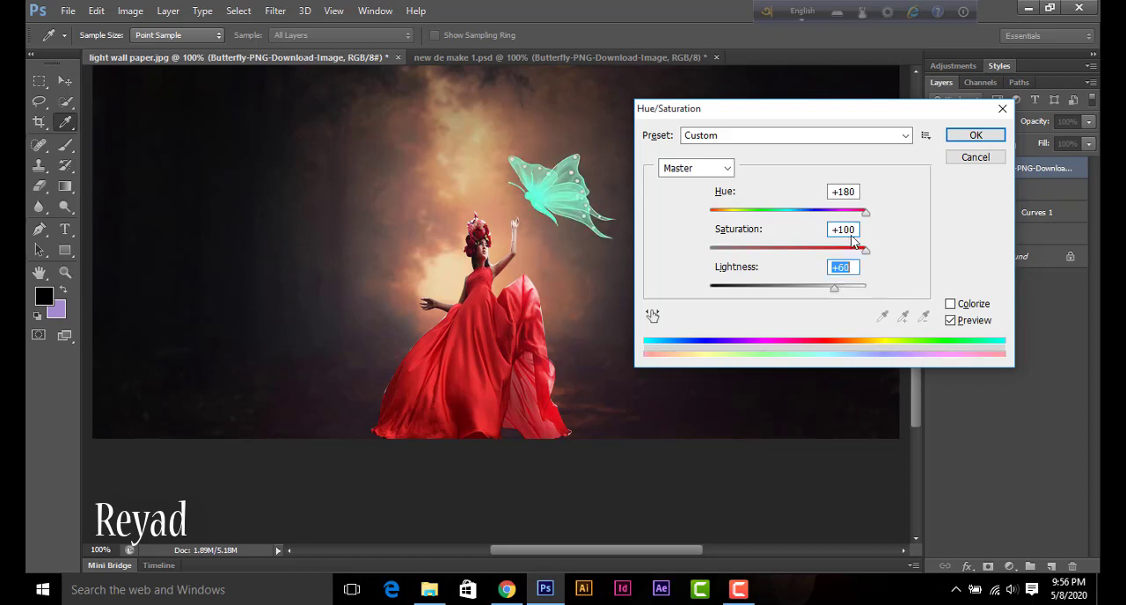
pyautogui.moveTo(866, 212); pyautogui.dragTo(708, 204)
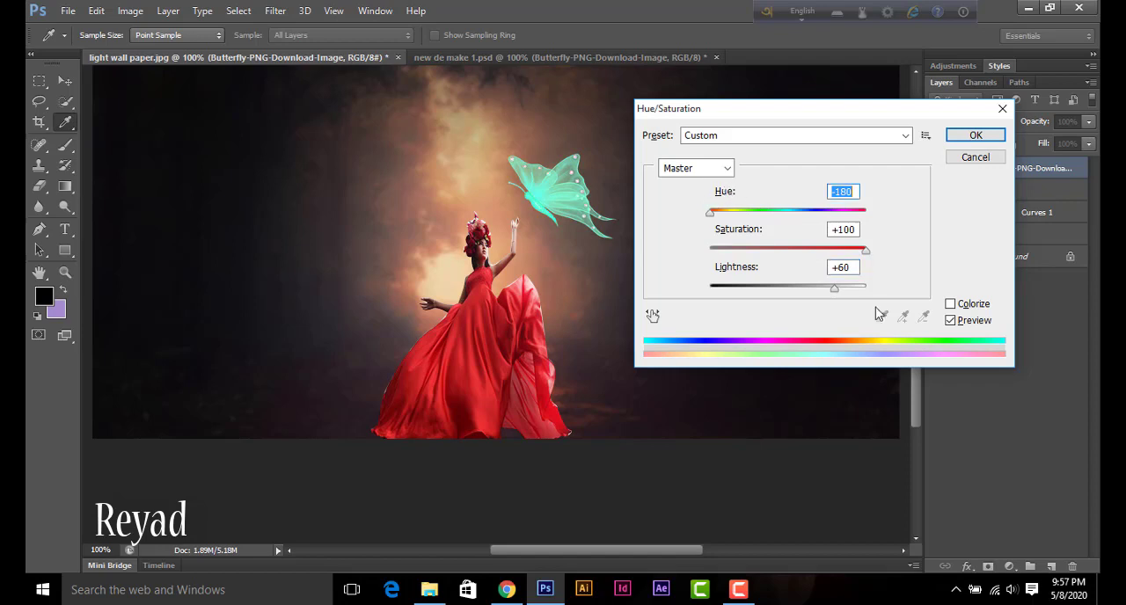
# Step: Colorize the butterfly with hue 185, saturation 100 and lightness 0
pyautogui.click(950, 304)
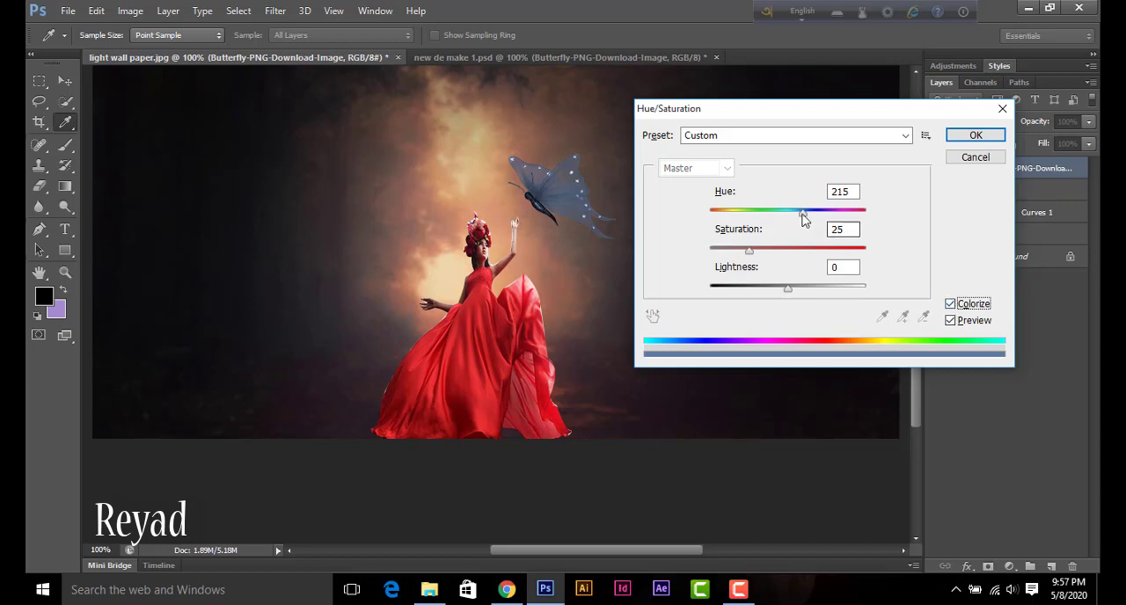
pyautogui.moveTo(803, 213); pyautogui.dragTo(723, 212)
pyautogui.moveTo(746, 253); pyautogui.dragTo(879, 261)
pyautogui.moveTo(729, 214); pyautogui.dragTo(791, 215)
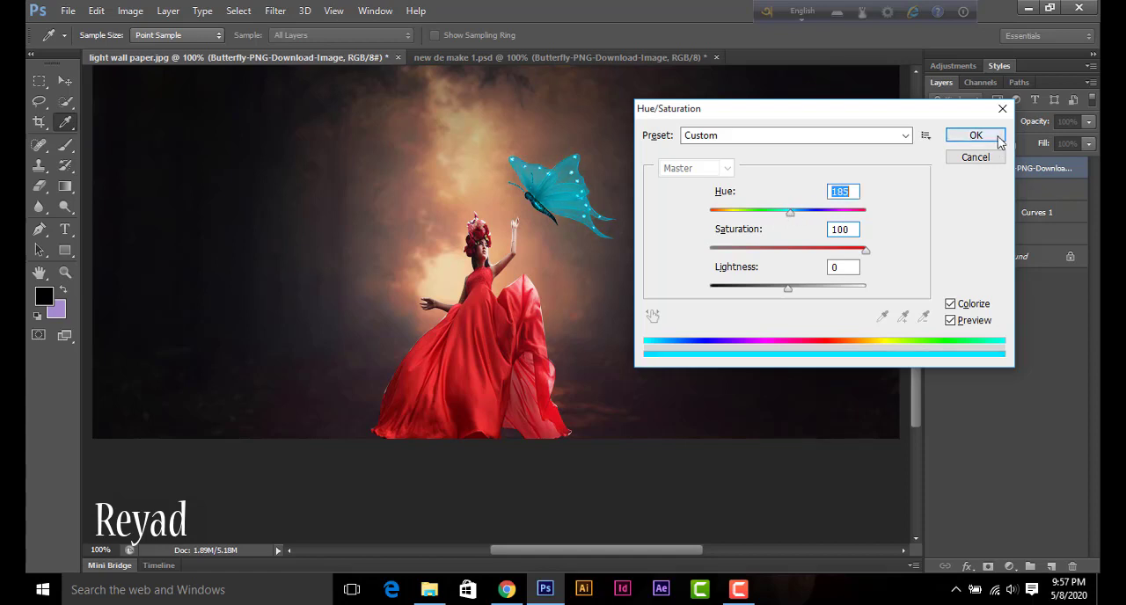
pyautogui.click(993, 138)
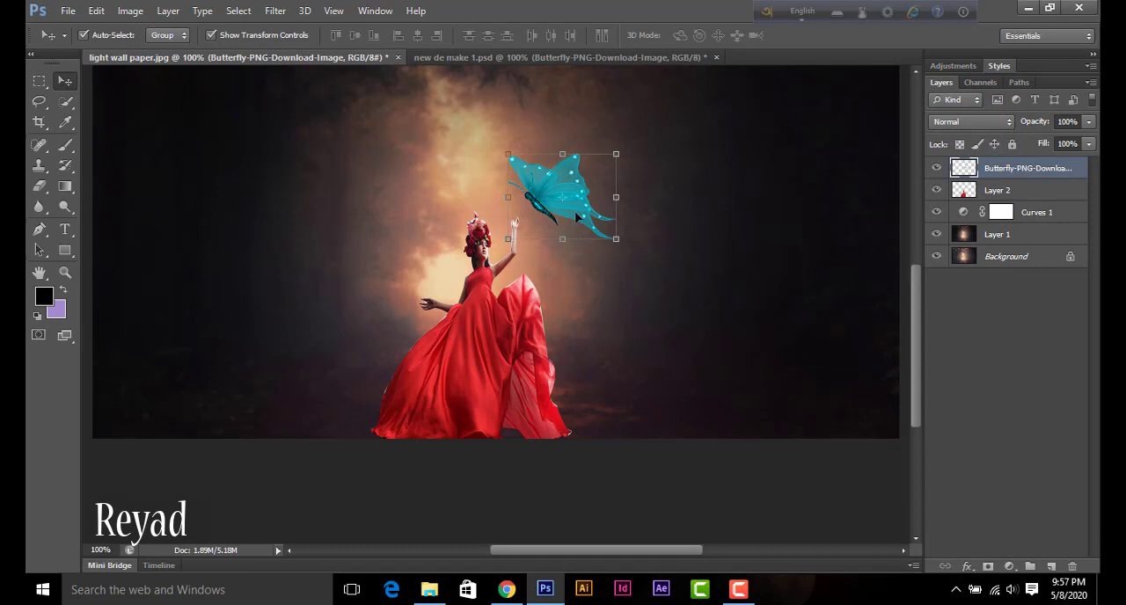
# Step: Set the butterfly layer's blend mode to Color Dodge and duplicate the layer
pyautogui.click(736, 283)
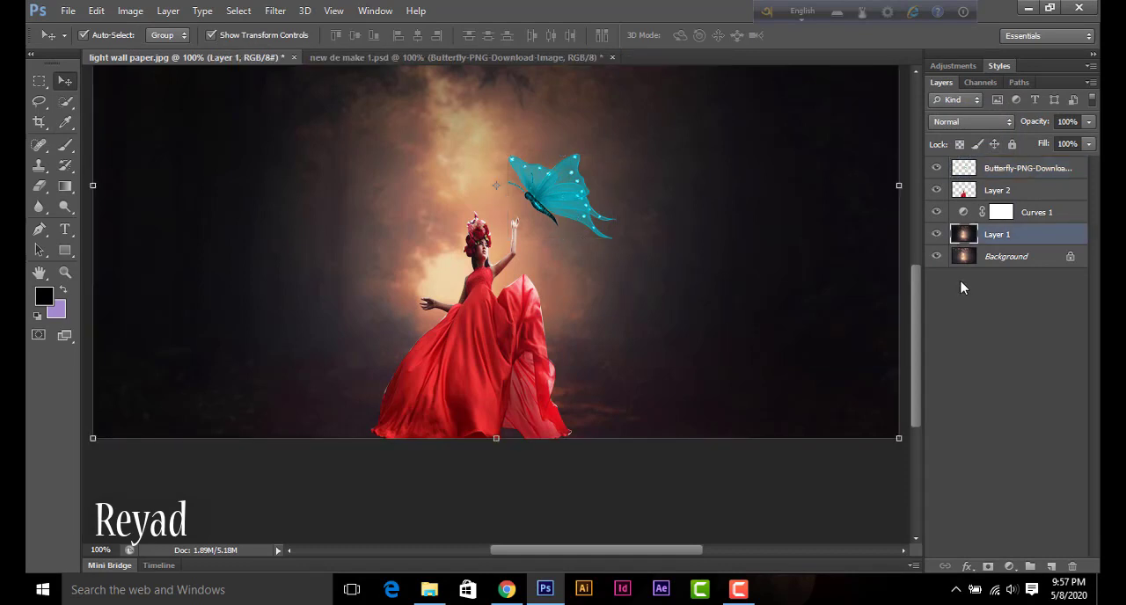
pyautogui.click(998, 171)
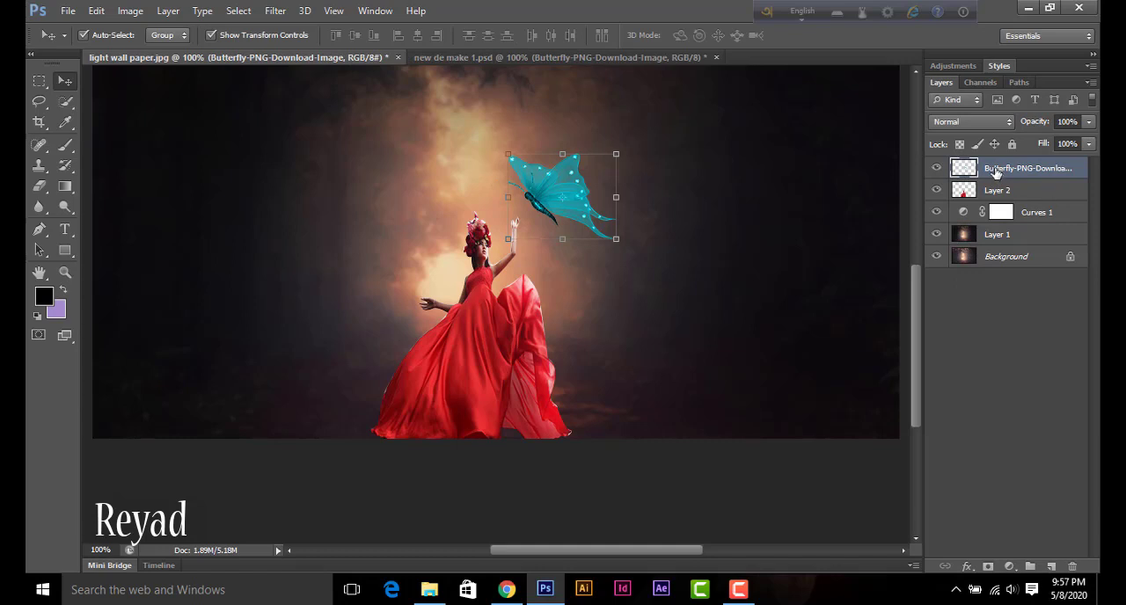
pyautogui.click(967, 124)
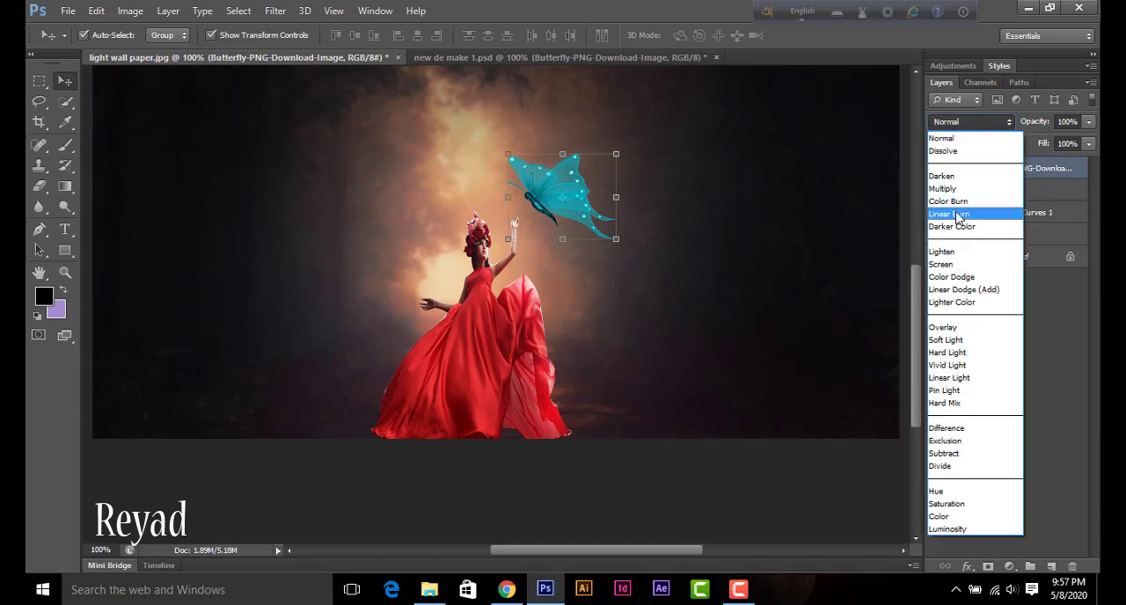
pyautogui.click(950, 277)
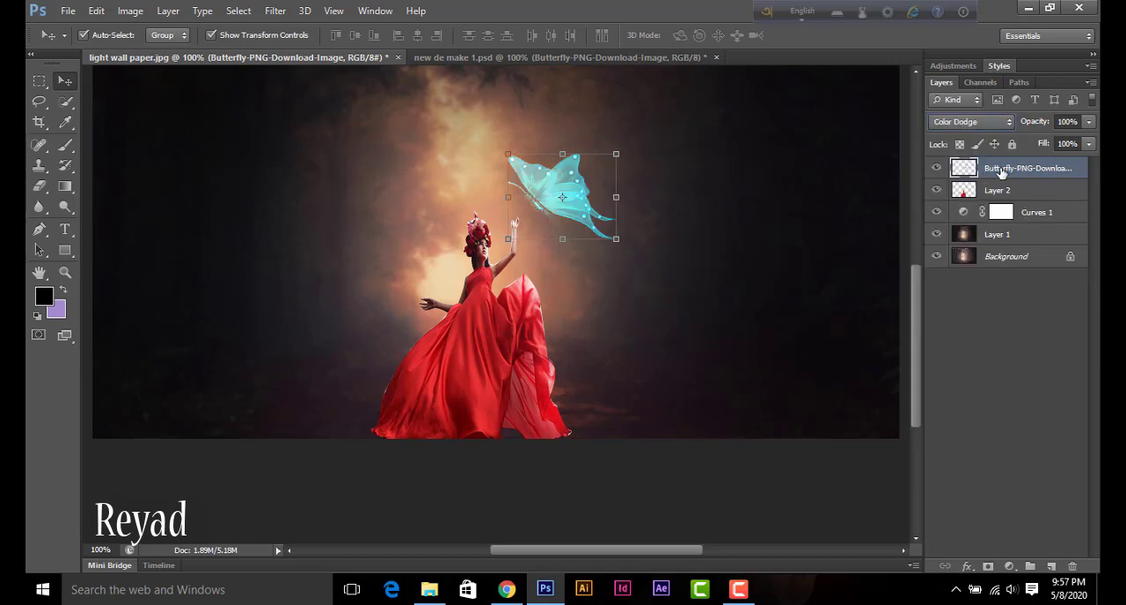
pyautogui.hotkey('ctrl', 'j')
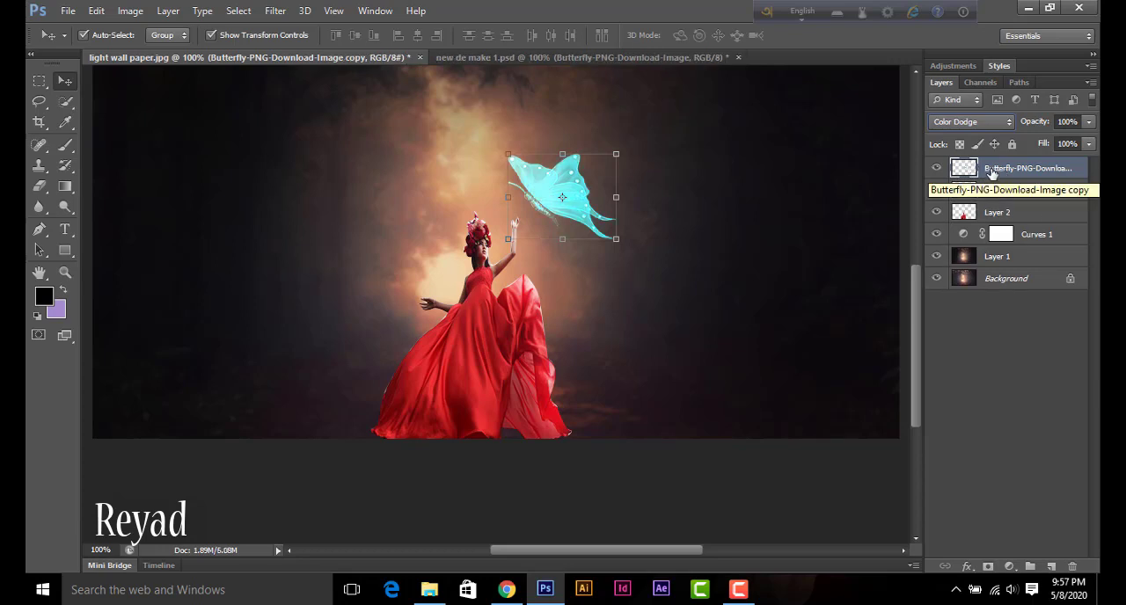
# Step: Apply a Gaussian Blur with a radius of 29.1 pixels to the butterfly copy to make a glow
pyautogui.click(275, 11)
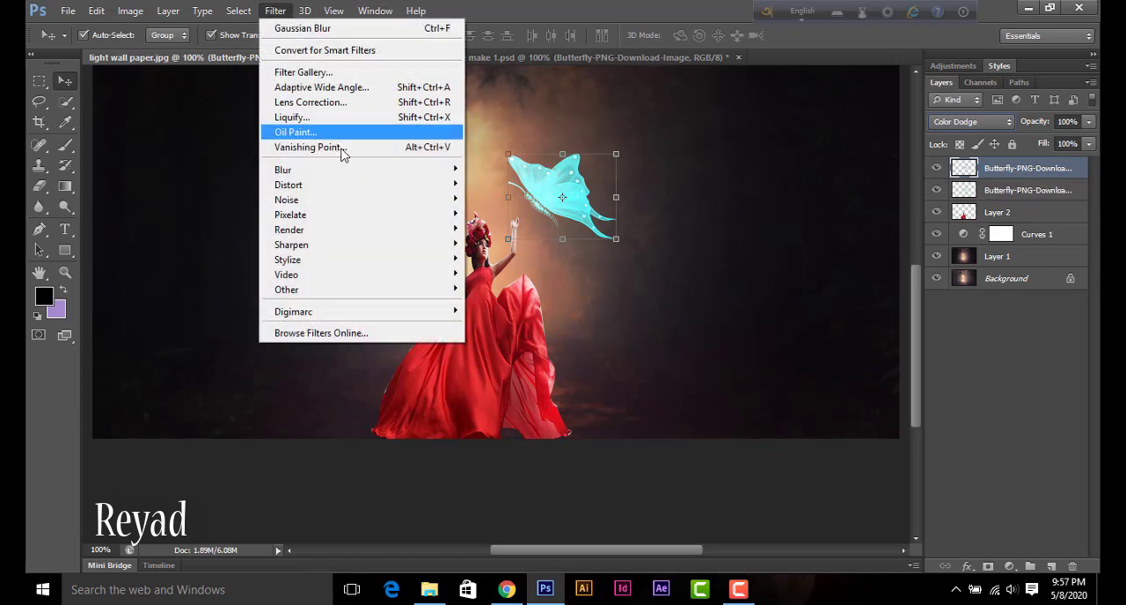
pyautogui.moveTo(426, 167)
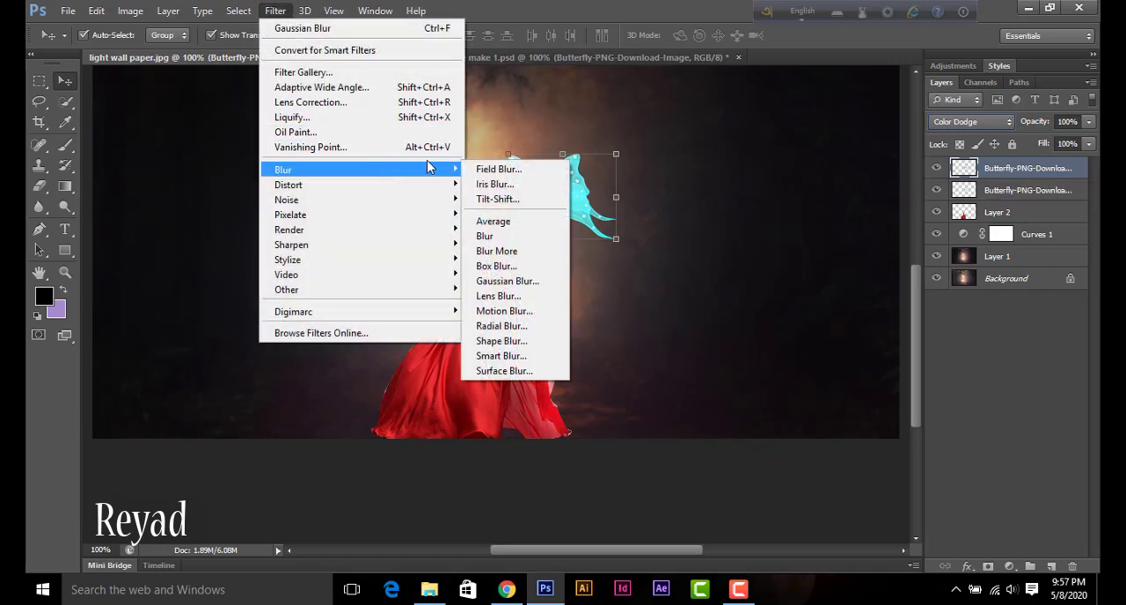
pyautogui.click(506, 281)
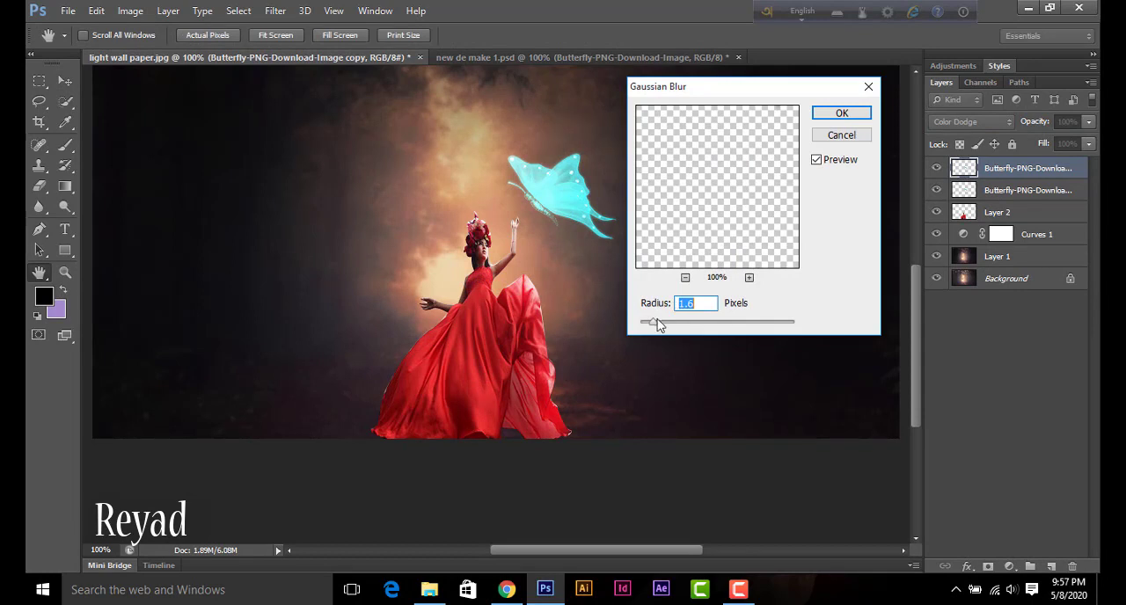
pyautogui.moveTo(655, 326); pyautogui.dragTo(714, 326)
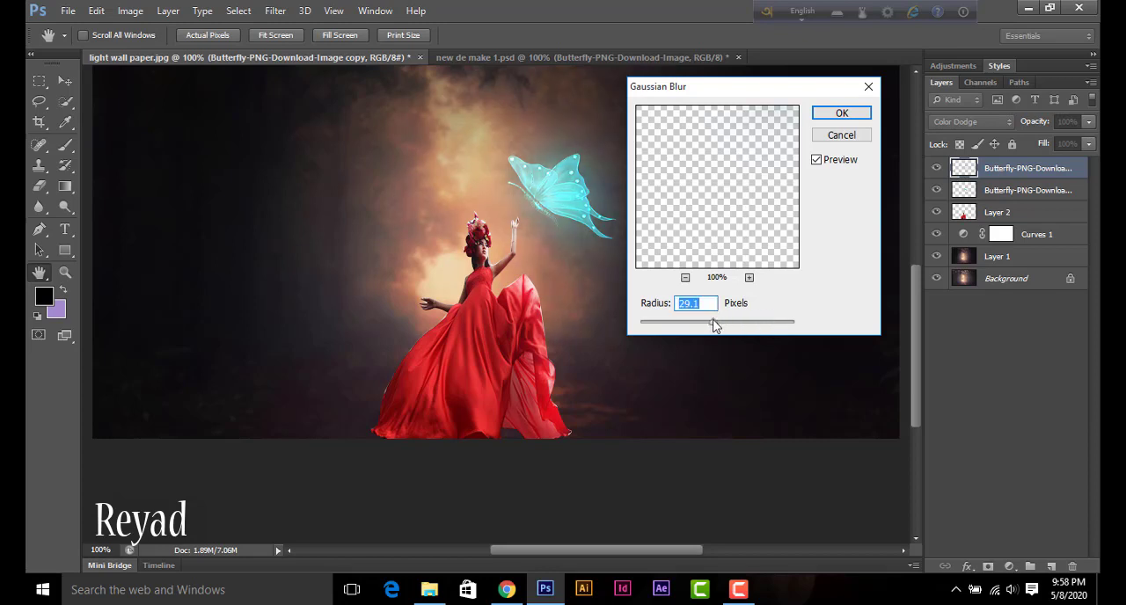
pyautogui.click(841, 113)
pyautogui.press('v')
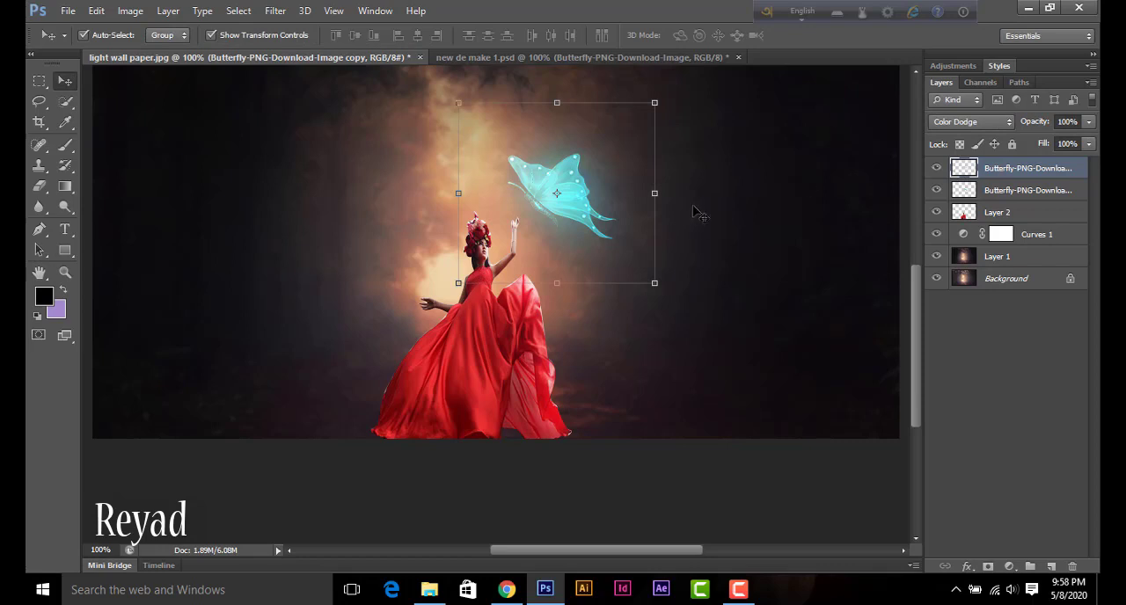
# Step: Shift the forest on Layer 1 to blue with Hue/Saturation, using hue -168 and saturation +26
pyautogui.click(399, 204)
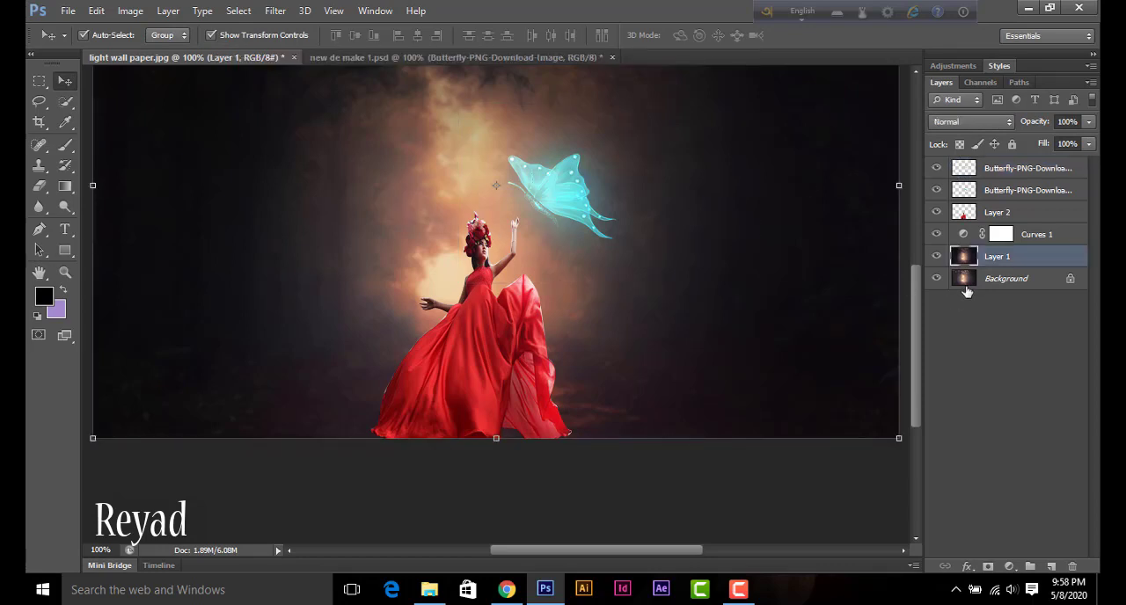
pyautogui.hotkey('ctrl', 'u')
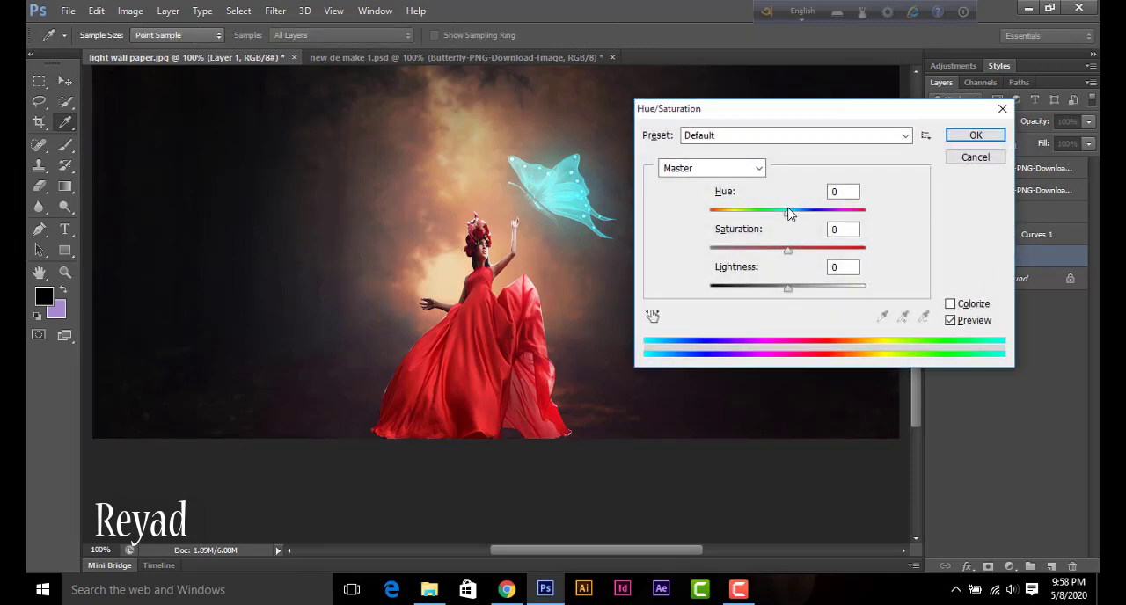
pyautogui.moveTo(788, 212); pyautogui.dragTo(714, 226)
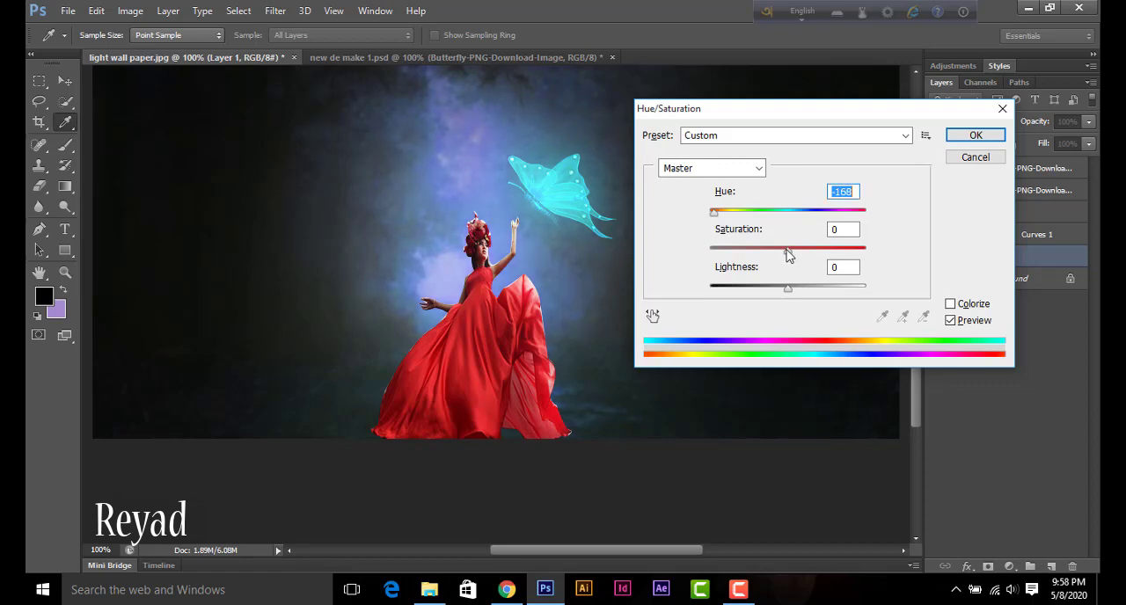
pyautogui.moveTo(788, 250); pyautogui.dragTo(812, 252)
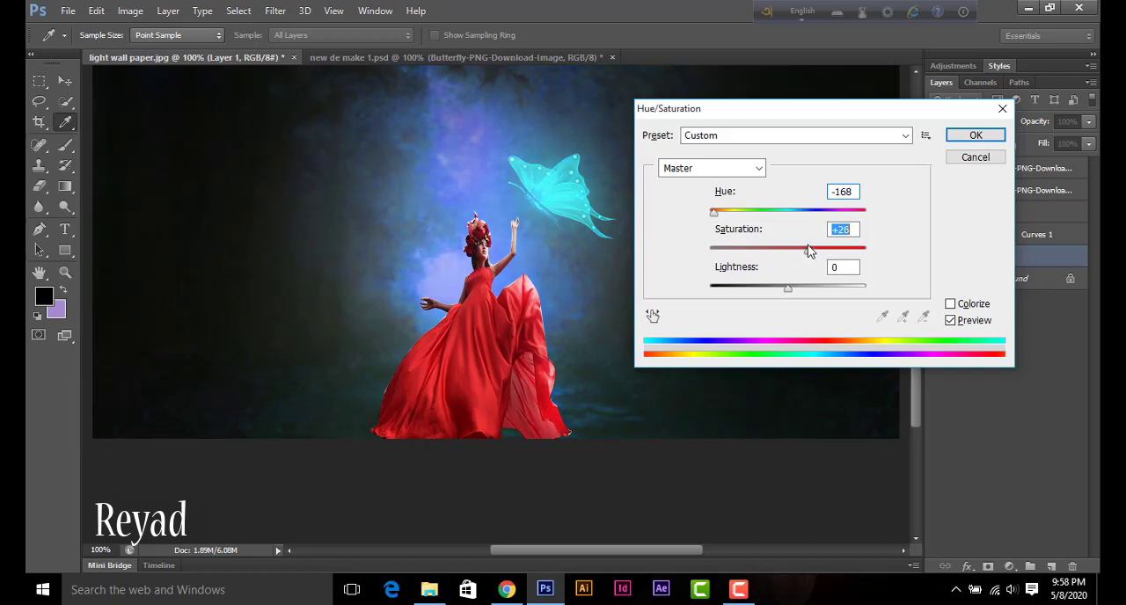
pyautogui.click(972, 136)
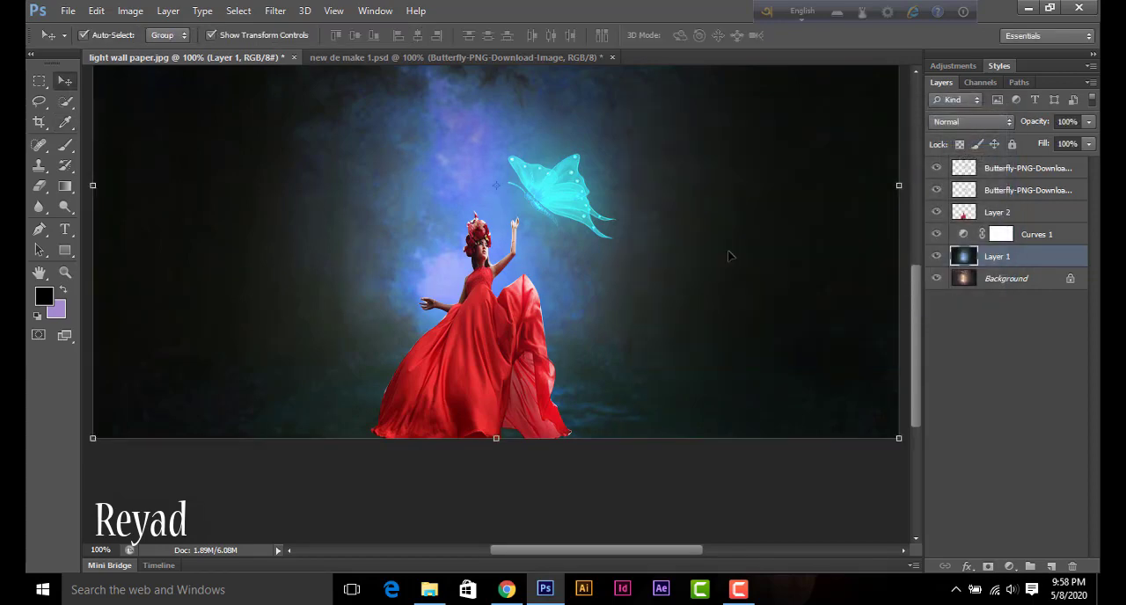
# Step: Set the foreground color to the cyan 4aeafd sampled from the butterfly's wing
pyautogui.click(42, 299)
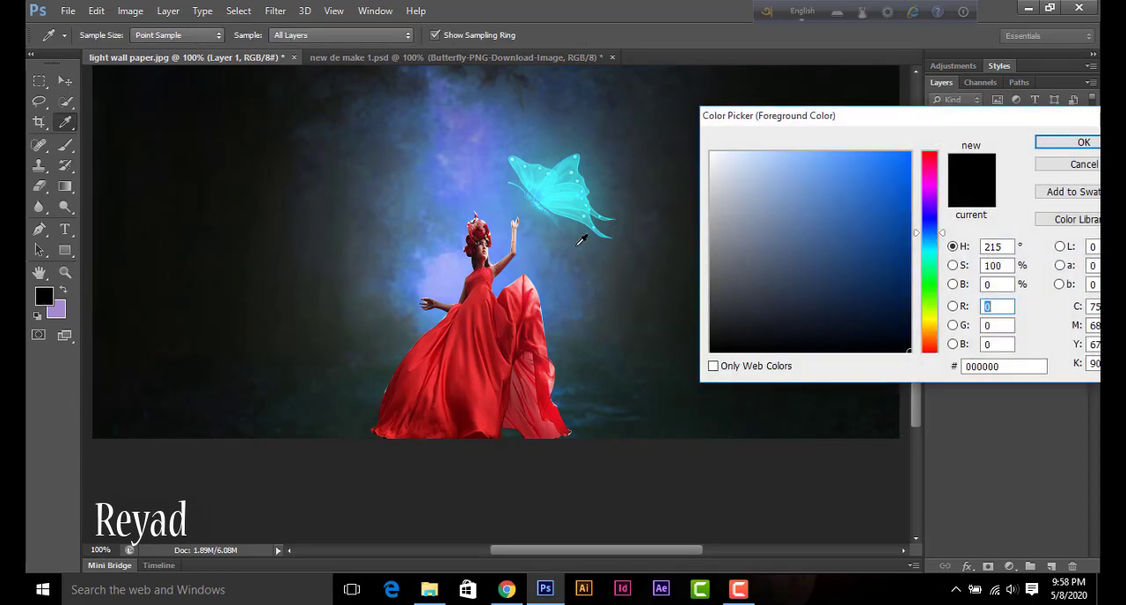
pyautogui.click(549, 178)
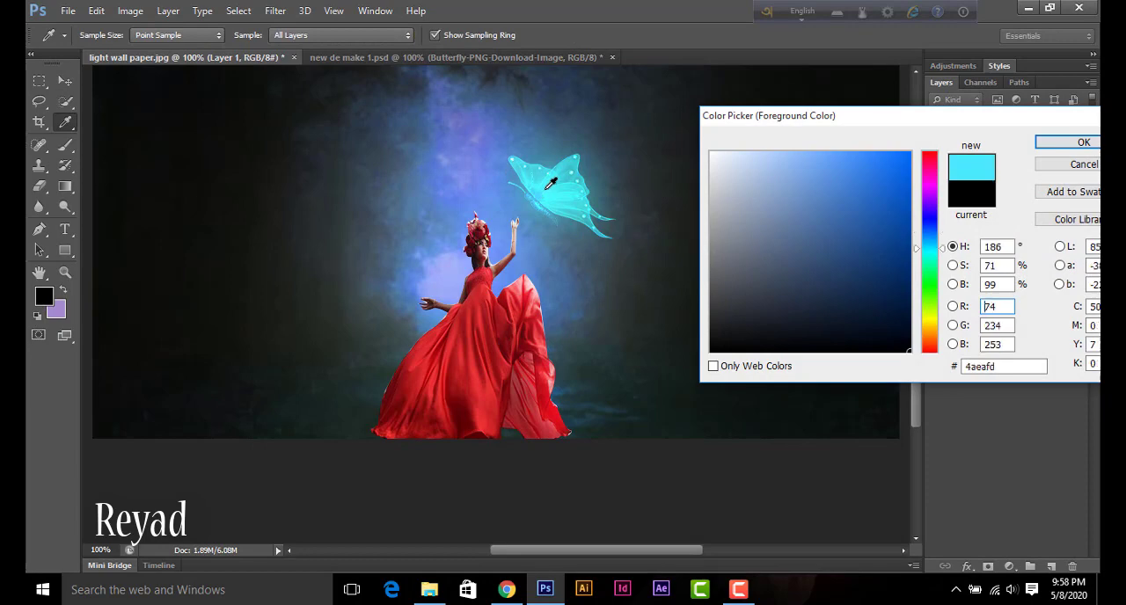
pyautogui.click(1038, 148)
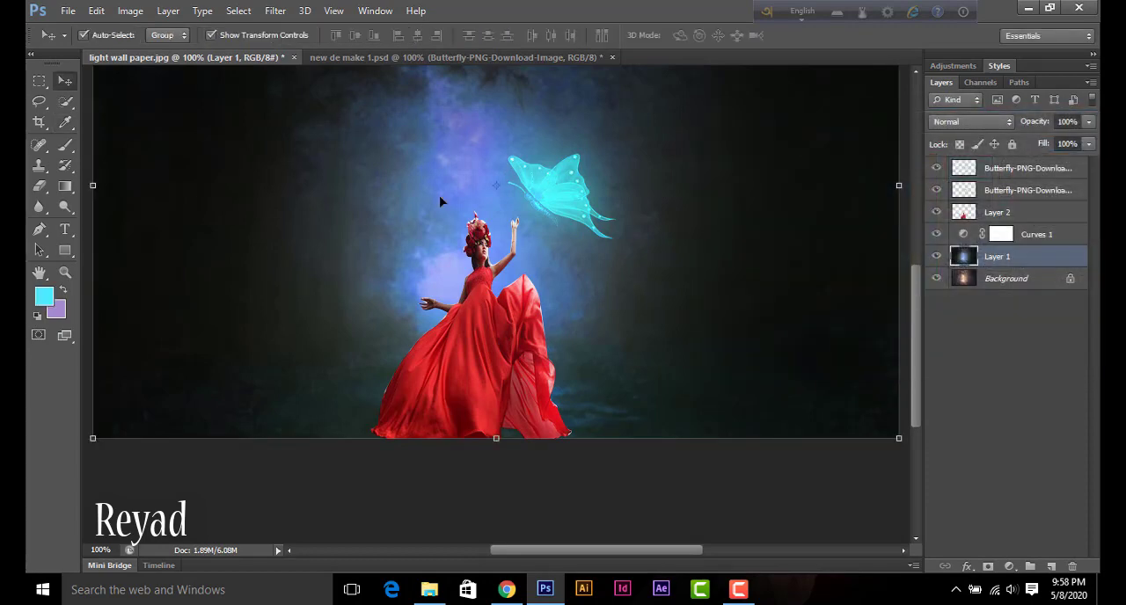
# Step: Adjust Layer 1 again with Hue/Saturation at hue -180, saturation -33 and lightness -8, and activate the Brush tool
pyautogui.hotkey('ctrl', 'u')
pyautogui.moveTo(784, 284); pyautogui.dragTo(781, 284)
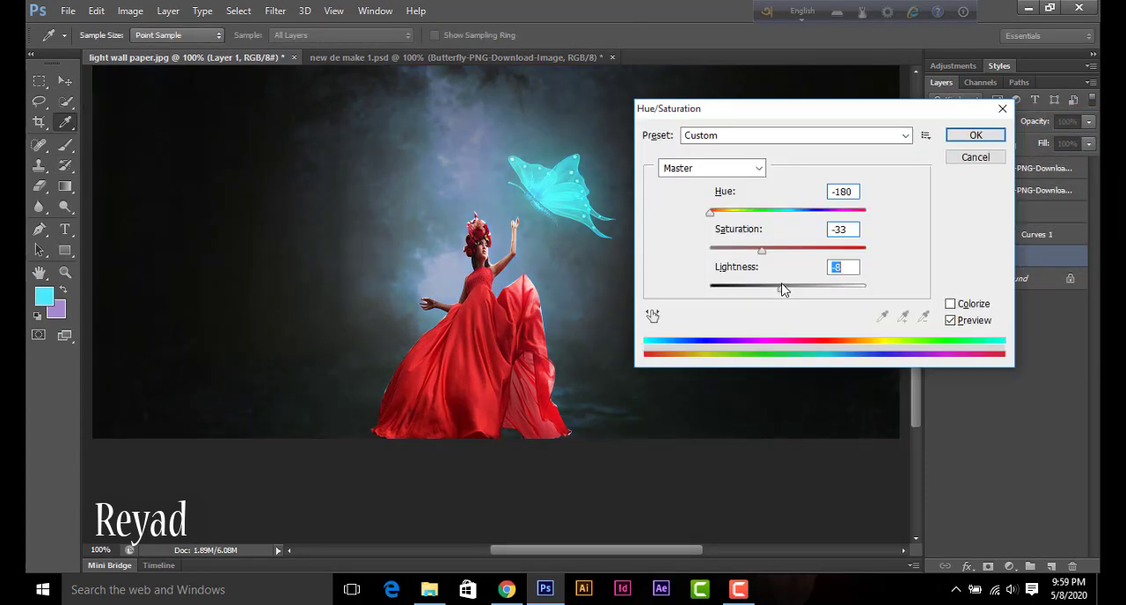
pyautogui.click(975, 135)
pyautogui.press('b')
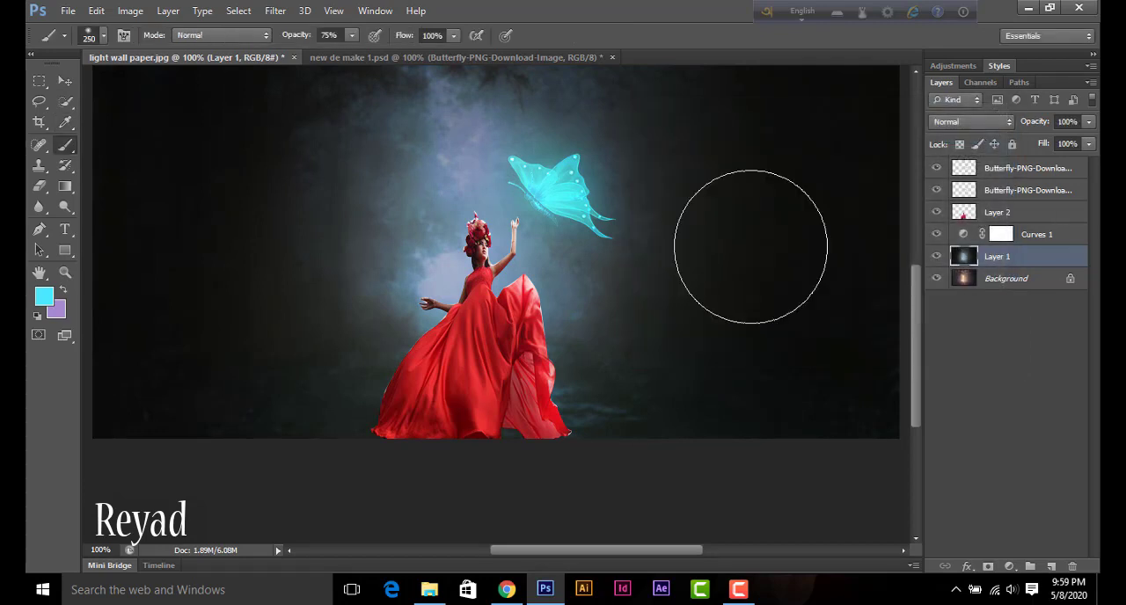
# Step: Paint a soft cyan glow around the woman and butterfly on the topmost butterfly layer, using a 250 px brush at 75% opacity
pyautogui.click(998, 174)
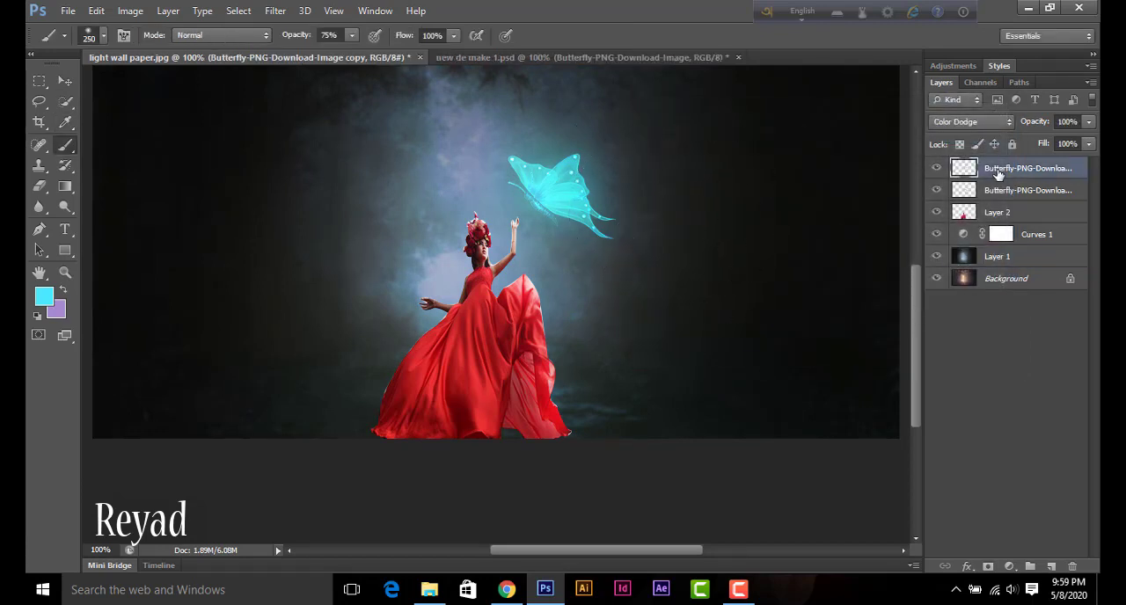
pyautogui.click(475, 219)
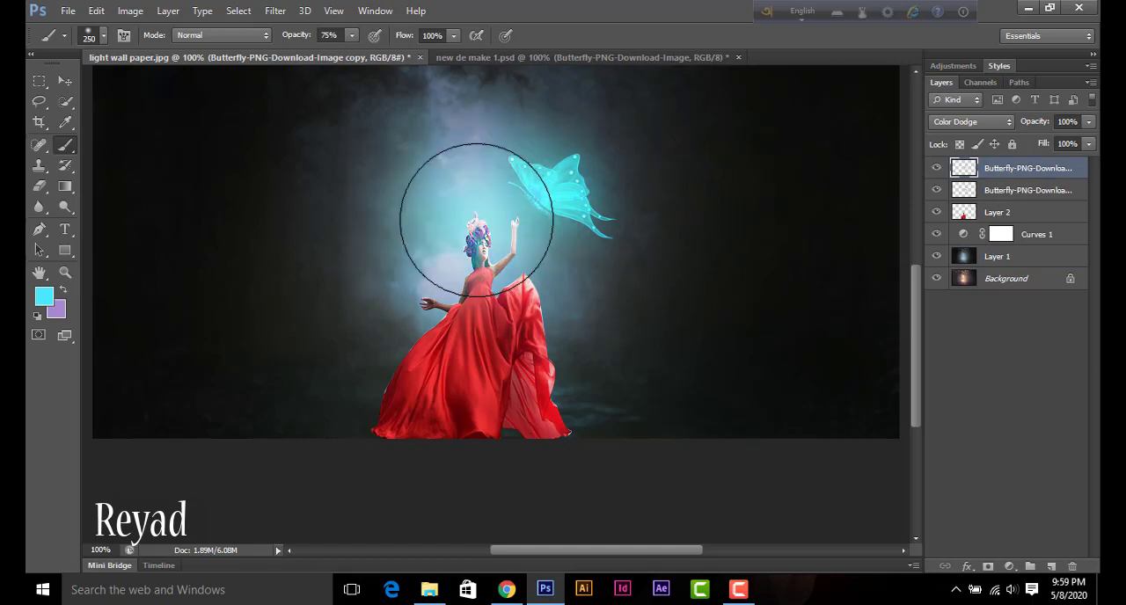
pyautogui.click(528, 259)
pyautogui.click(500, 157)
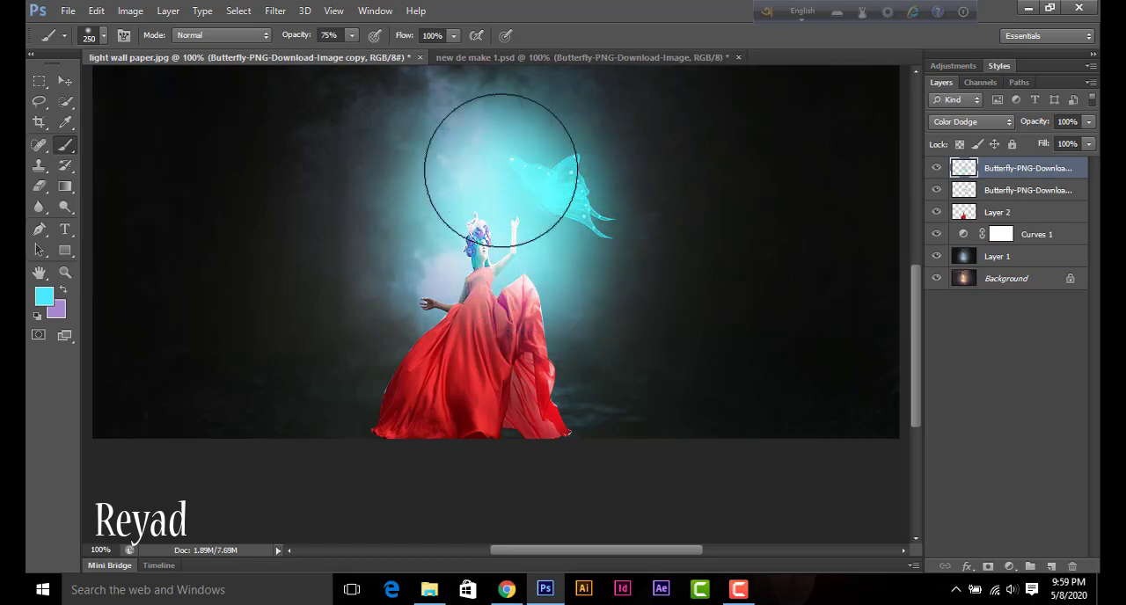
pyautogui.click(423, 240)
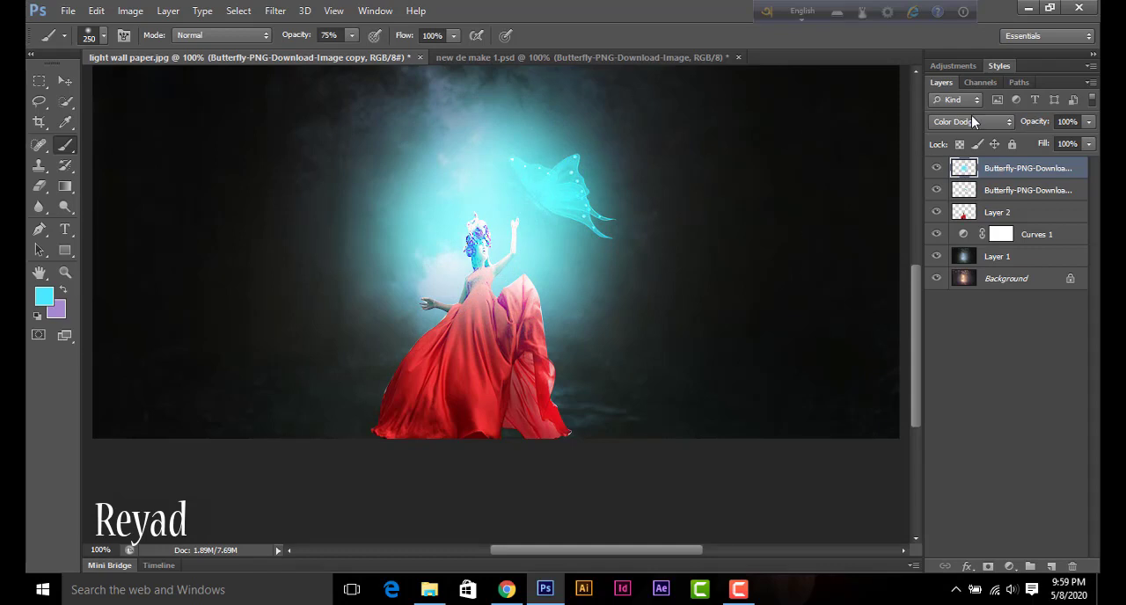
# Step: Set the topmost butterfly layer to Overlay blending and lower its opacity to about 28%
pyautogui.click(971, 122)
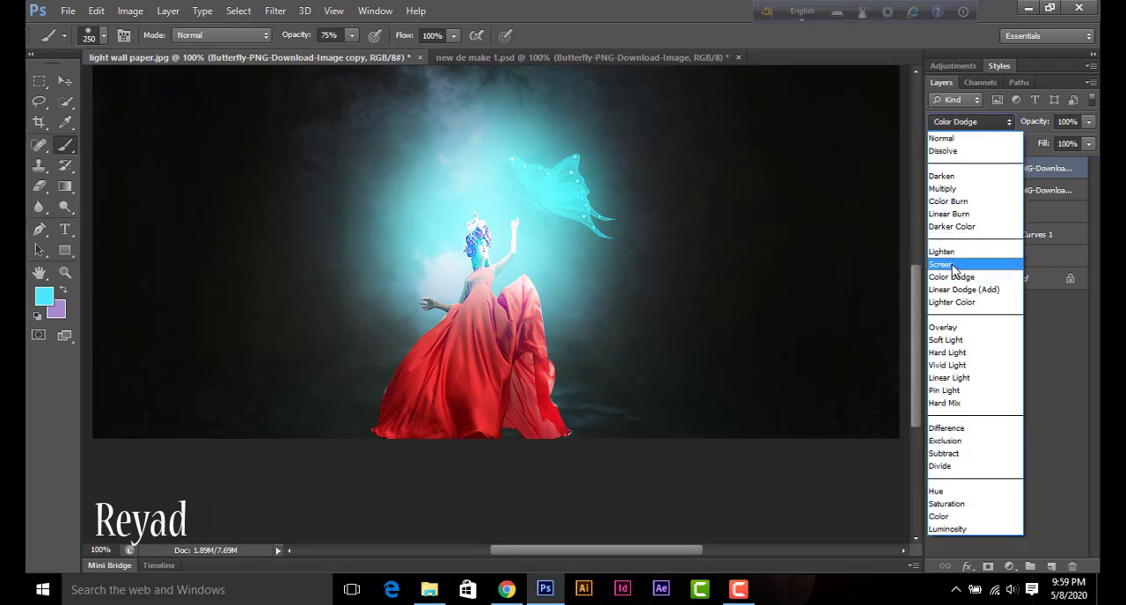
pyautogui.click(942, 327)
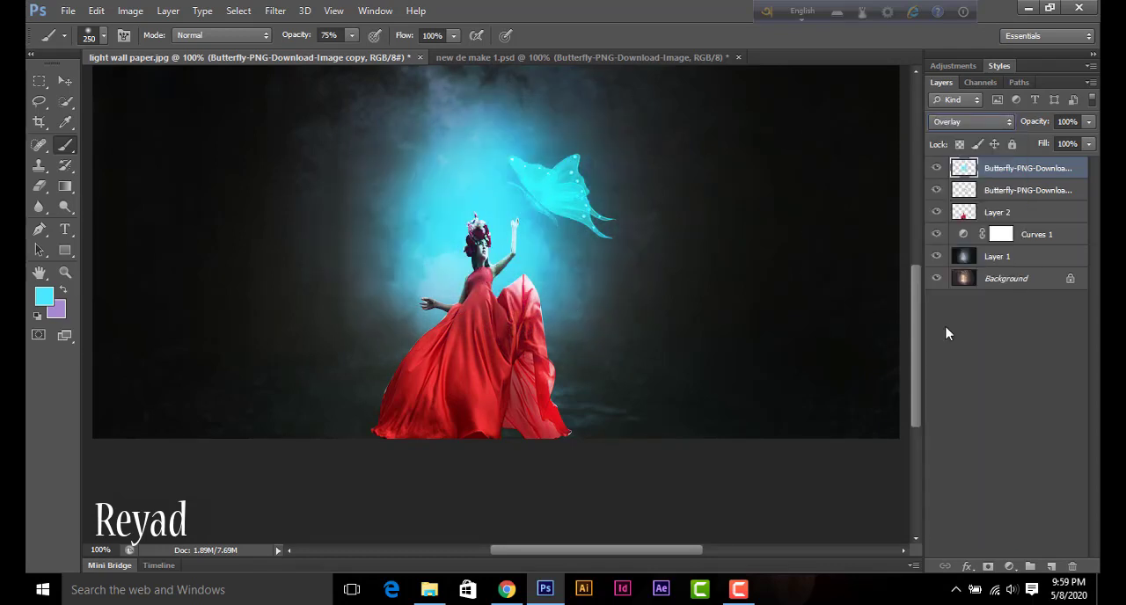
pyautogui.click(66, 81)
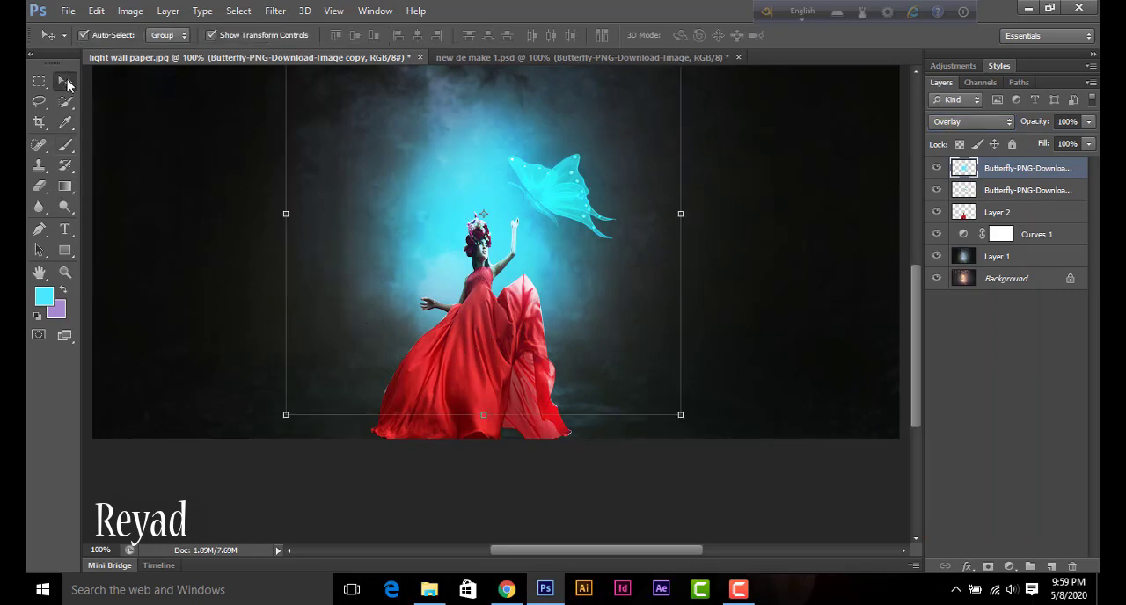
pyautogui.click(1089, 143)
pyautogui.moveTo(1089, 144); pyautogui.dragTo(1044, 144)
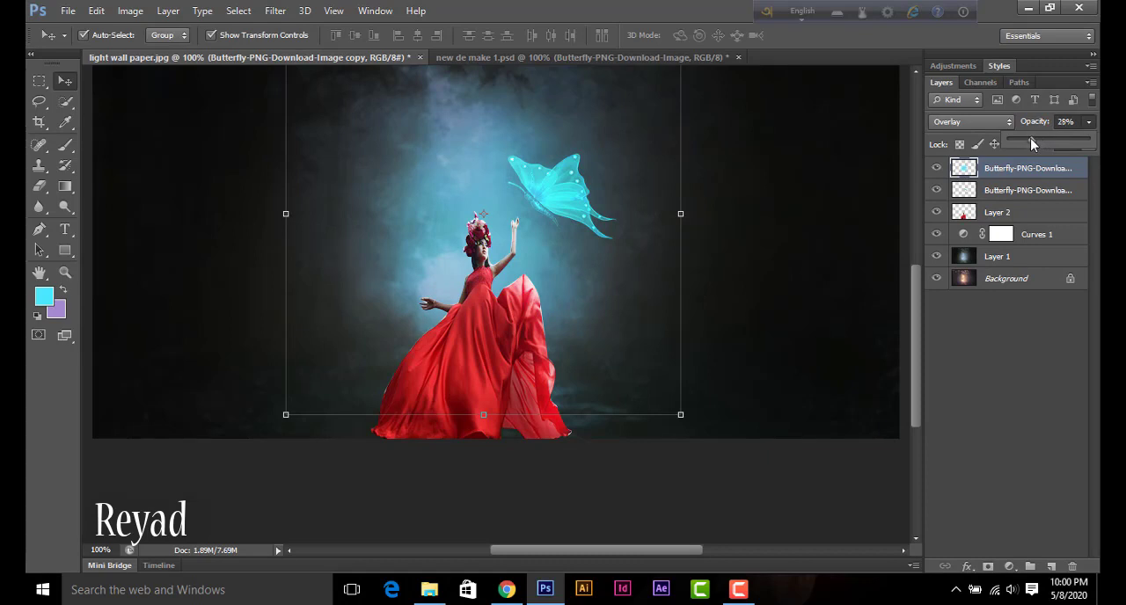
pyautogui.moveTo(1040, 138); pyautogui.dragTo(1029, 139)
# Step: Group the two butterfly layers and add two new empty layers above the group
pyautogui.click(1009, 191)
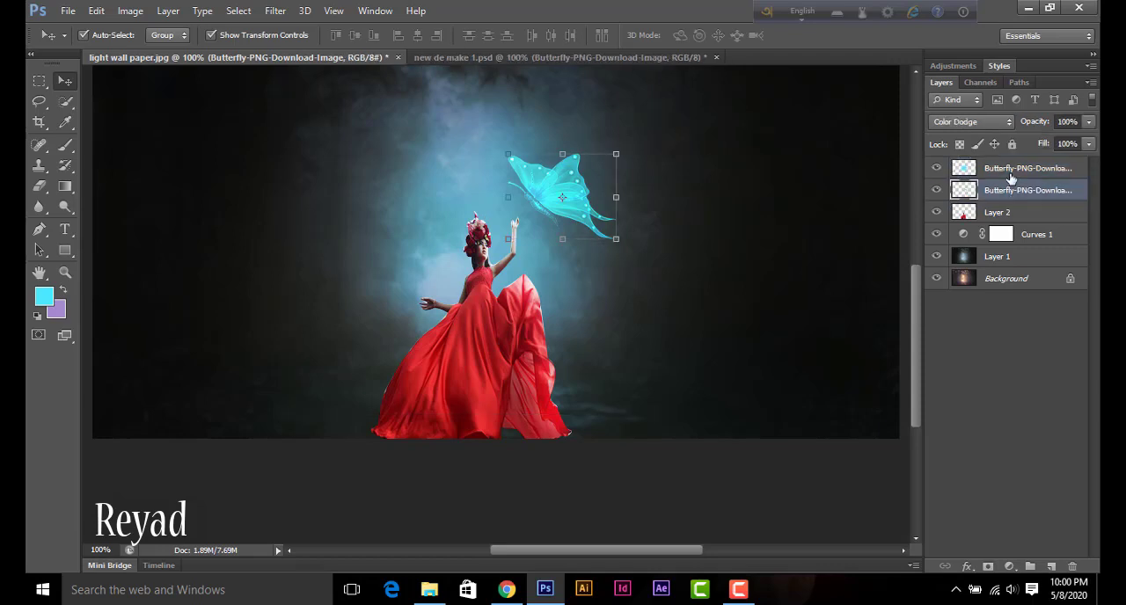
pyautogui.keyDown('shift'); pyautogui.click(1011, 178); pyautogui.keyUp('shift')
pyautogui.hotkey('ctrl', 'g')
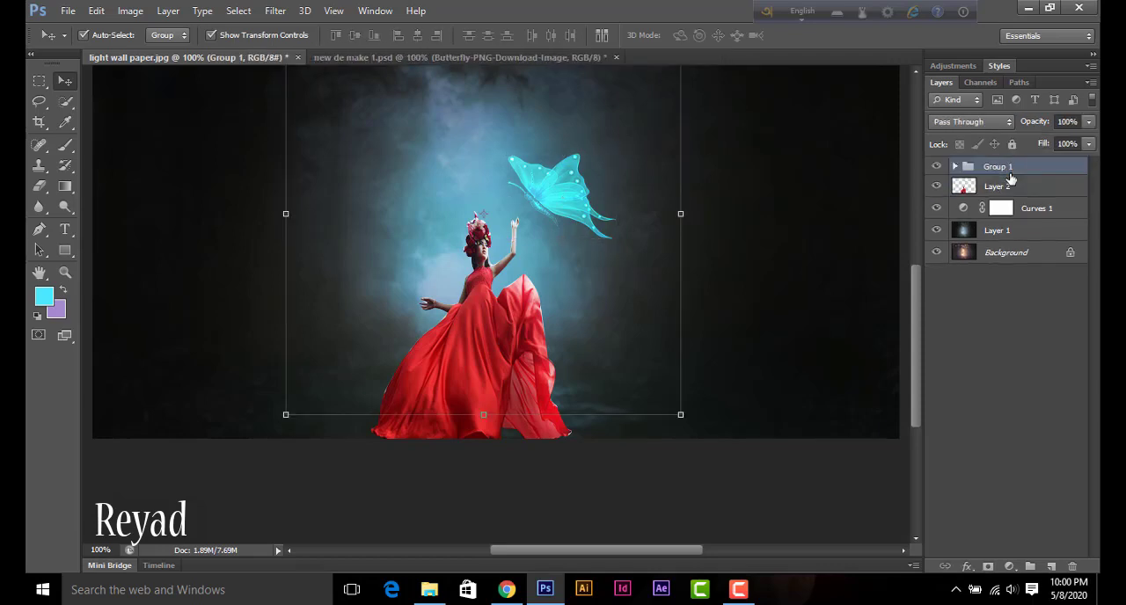
pyautogui.click(1051, 565)
pyautogui.click(1051, 565)
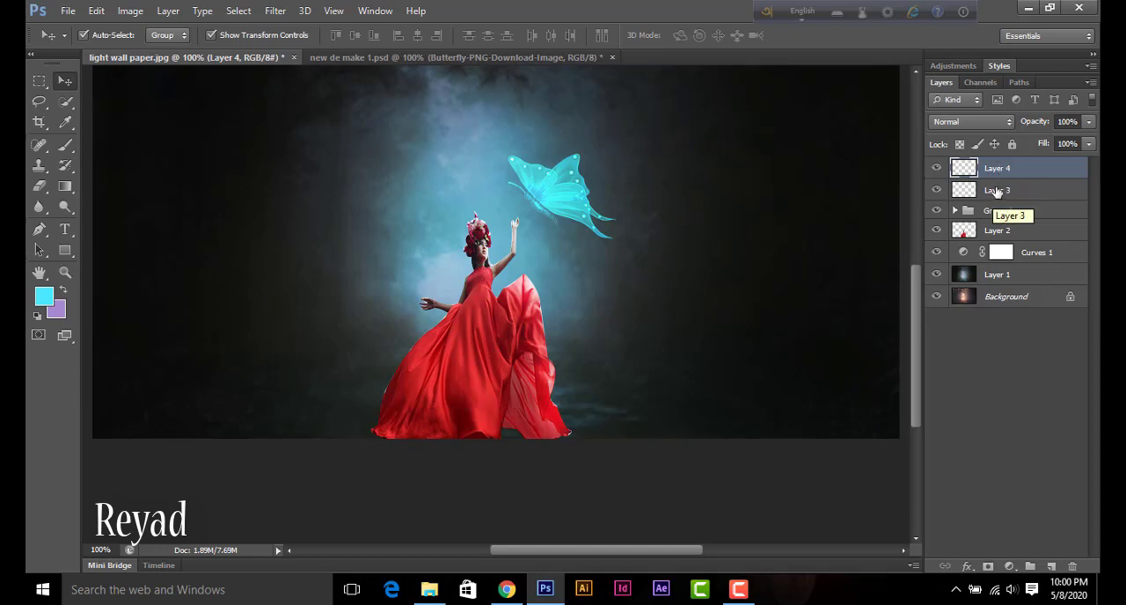
# Step: Try a duplicate of the butterfly group to the right of the original, scaled to about 40.6%, and delete the duplicate
pyautogui.click(557, 214)
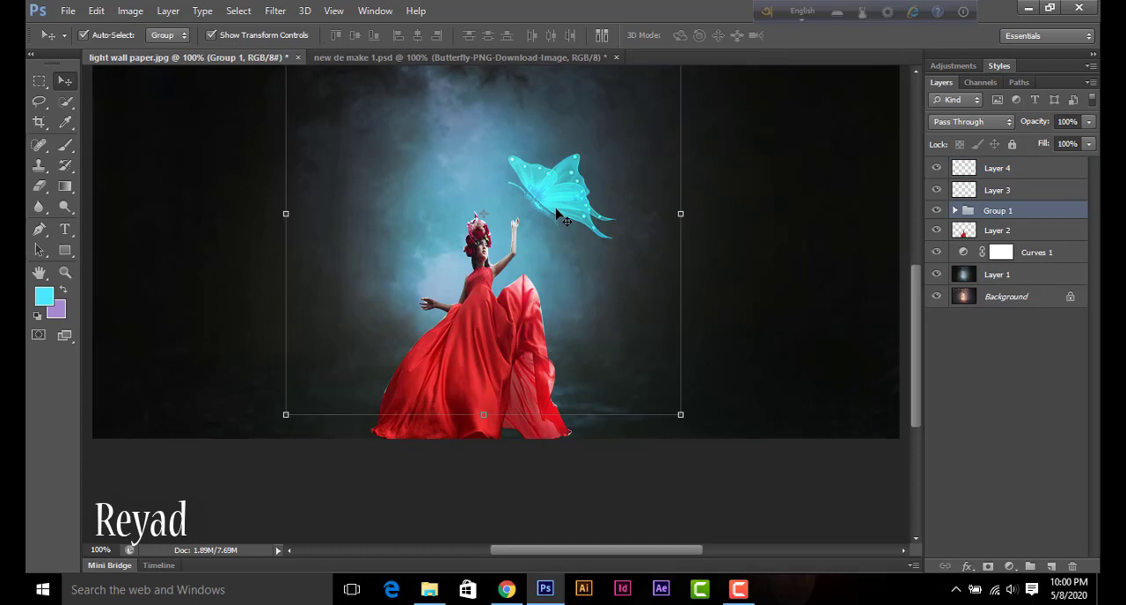
pyautogui.moveTo(557, 214); pyautogui.dragTo(672, 188)
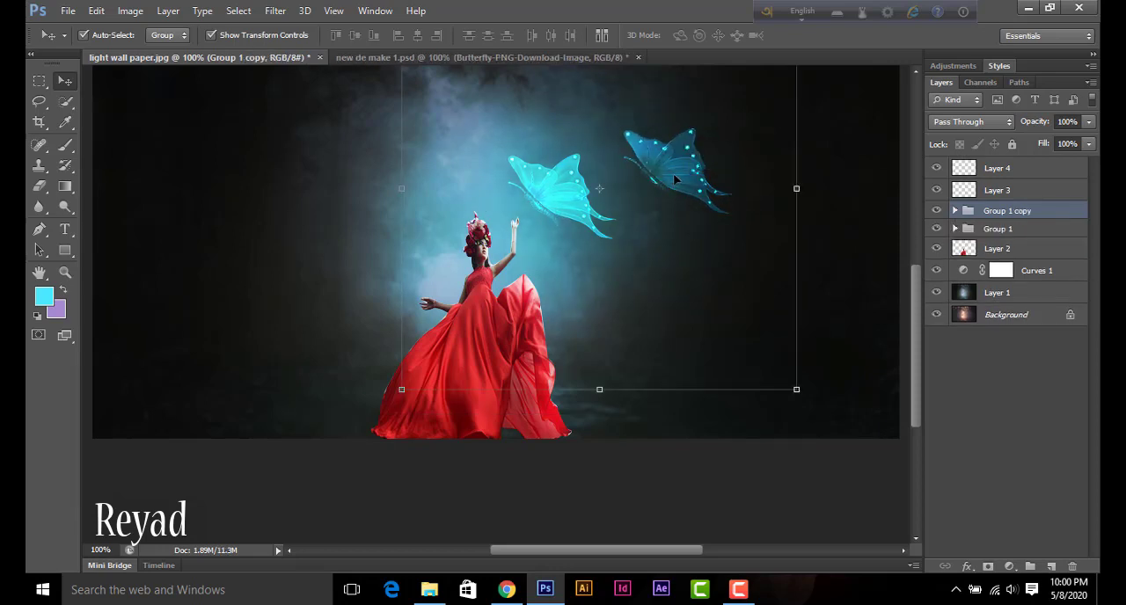
pyautogui.click(796, 390)
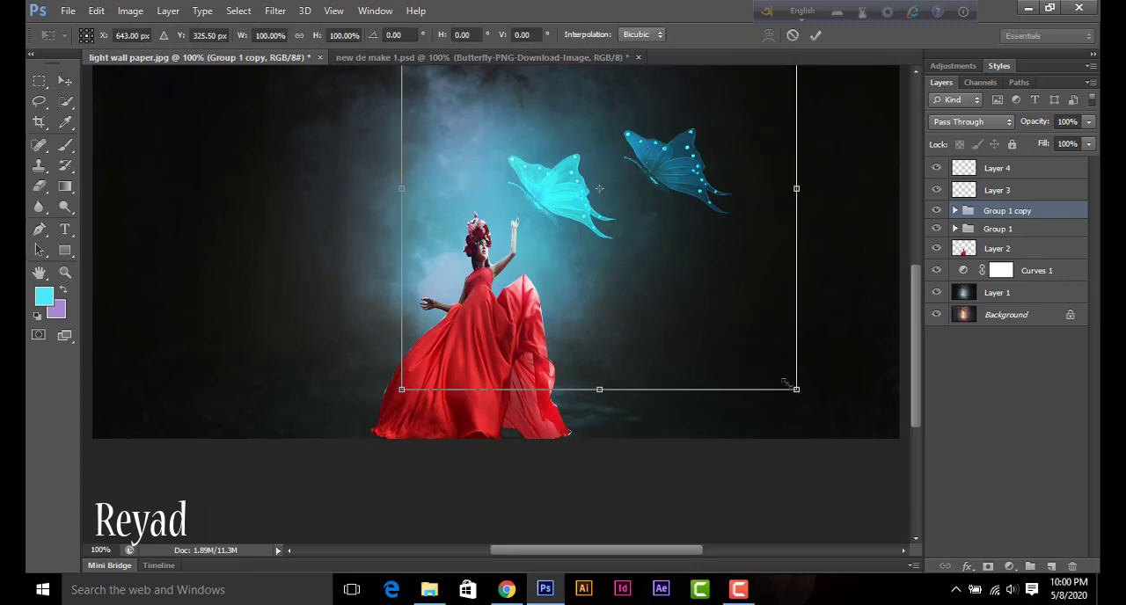
pyautogui.moveTo(795, 390); pyautogui.dragTo(697, 254)
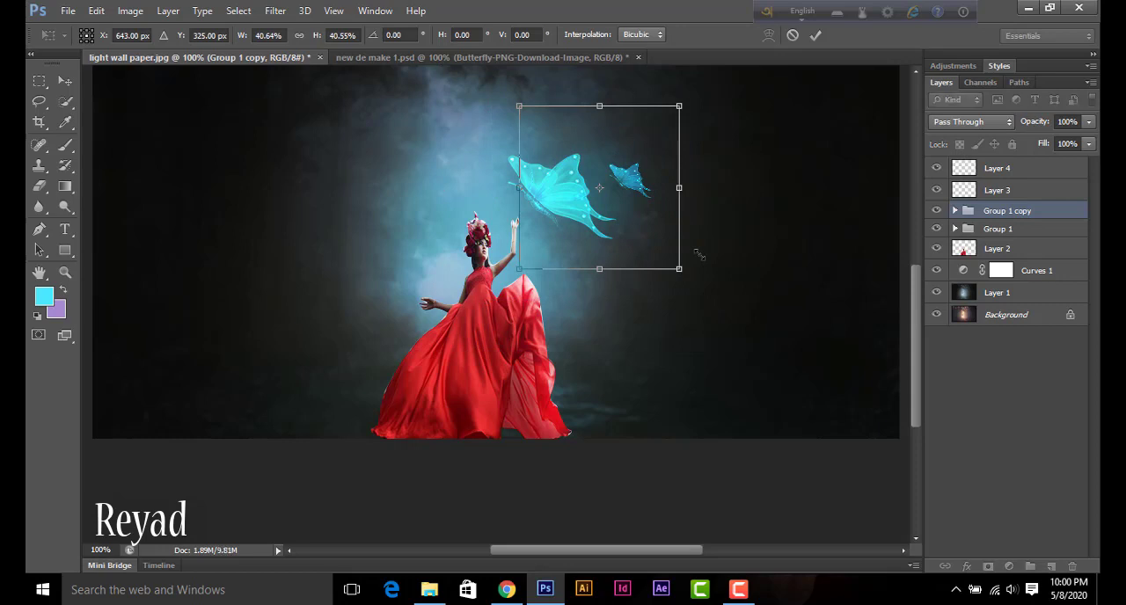
pyautogui.press('Return')
pyautogui.press('Delete')
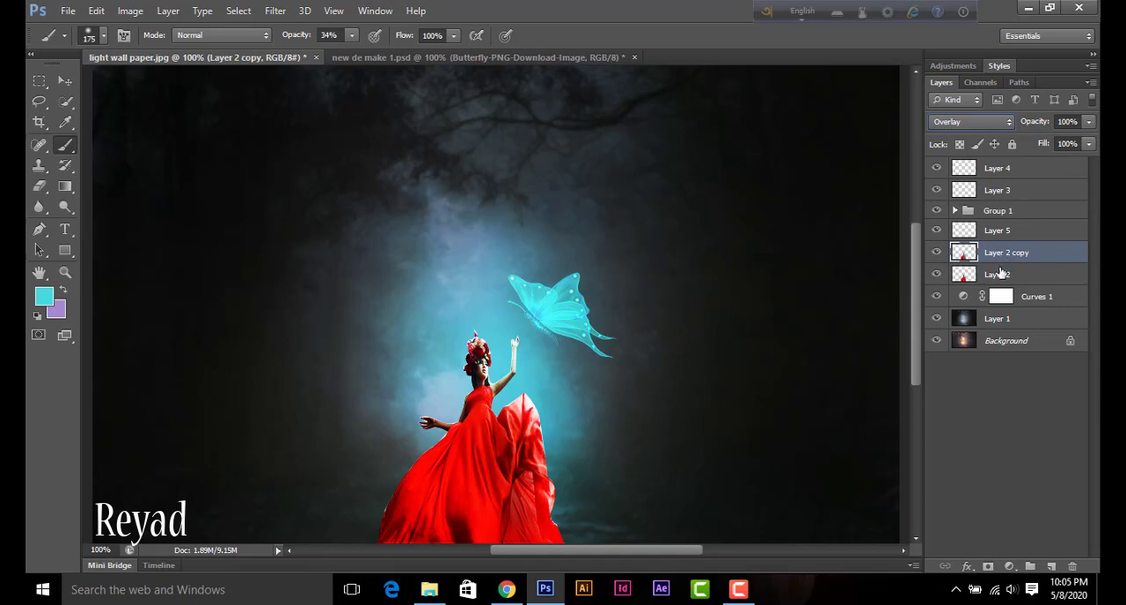
# Step: Group Layer 2 and Layer 2 copy, which hold the woman, and activate the Move tool
pyautogui.keyDown('shift'); pyautogui.click(1000, 273); pyautogui.keyUp('shift')
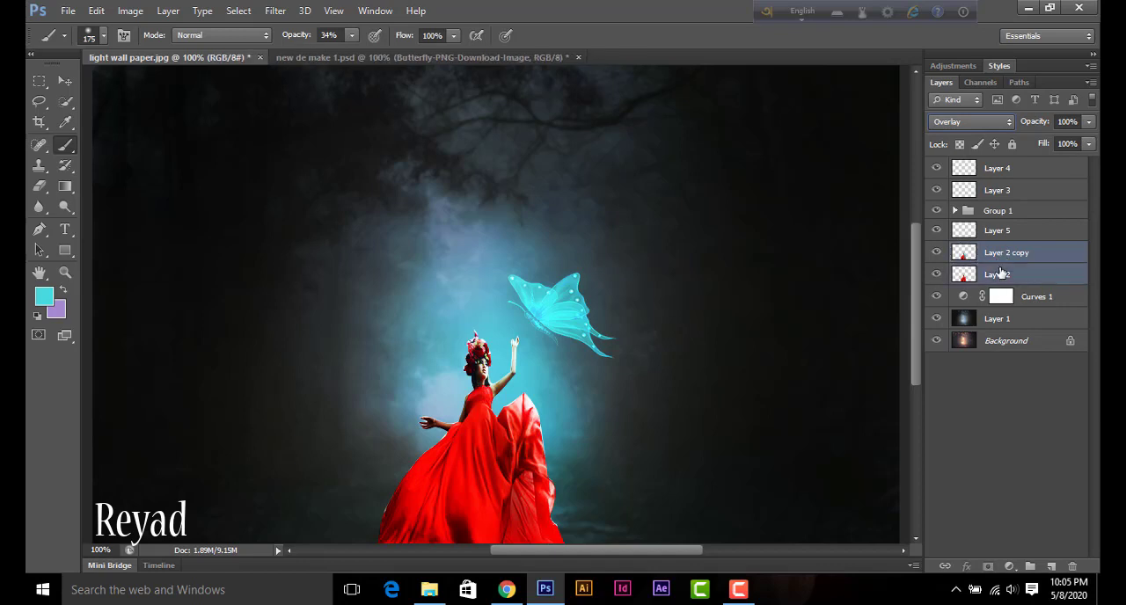
pyautogui.hotkey('ctrl', 'g')
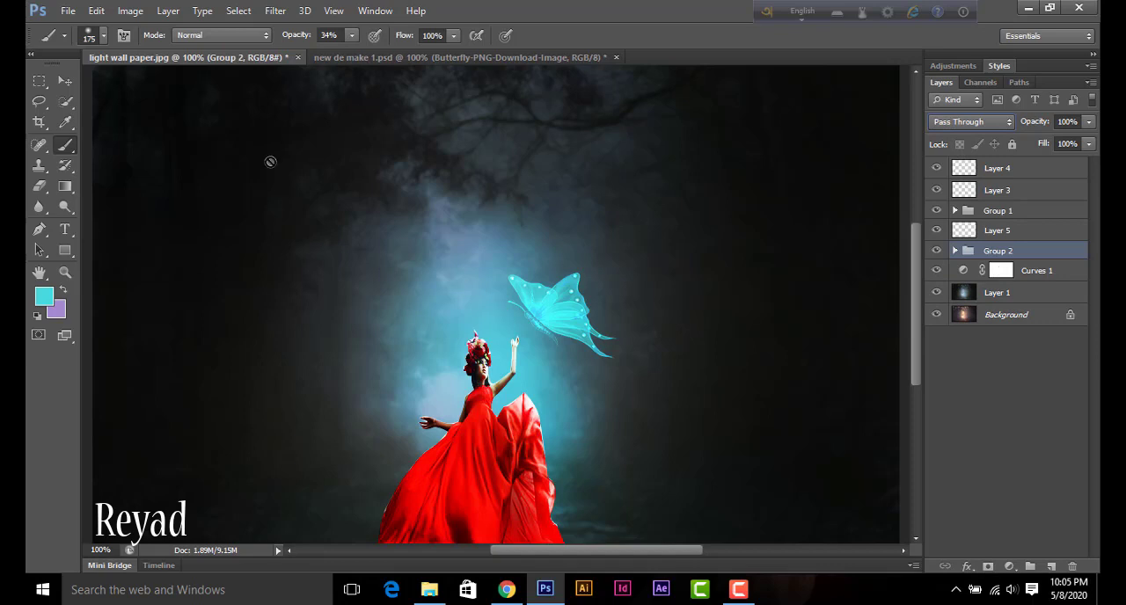
pyautogui.click(62, 81)
# Step: Try enlarging the woman's group to about 141% and placing it so the dress meets the lower edge of the picture
pyautogui.click(436, 179)
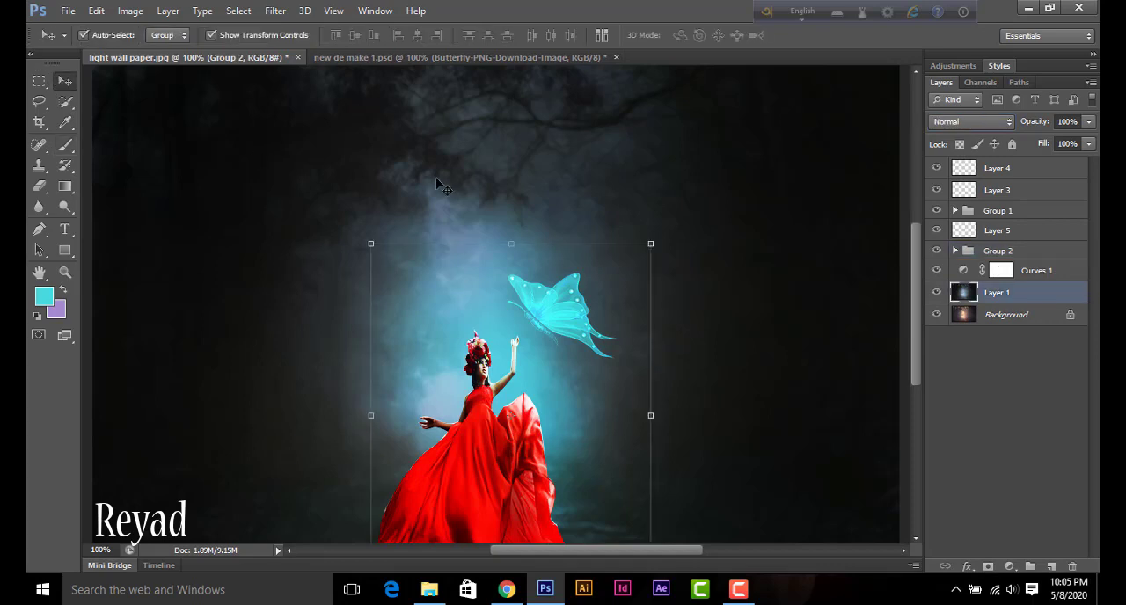
pyautogui.hotkey('ctrl', '-')
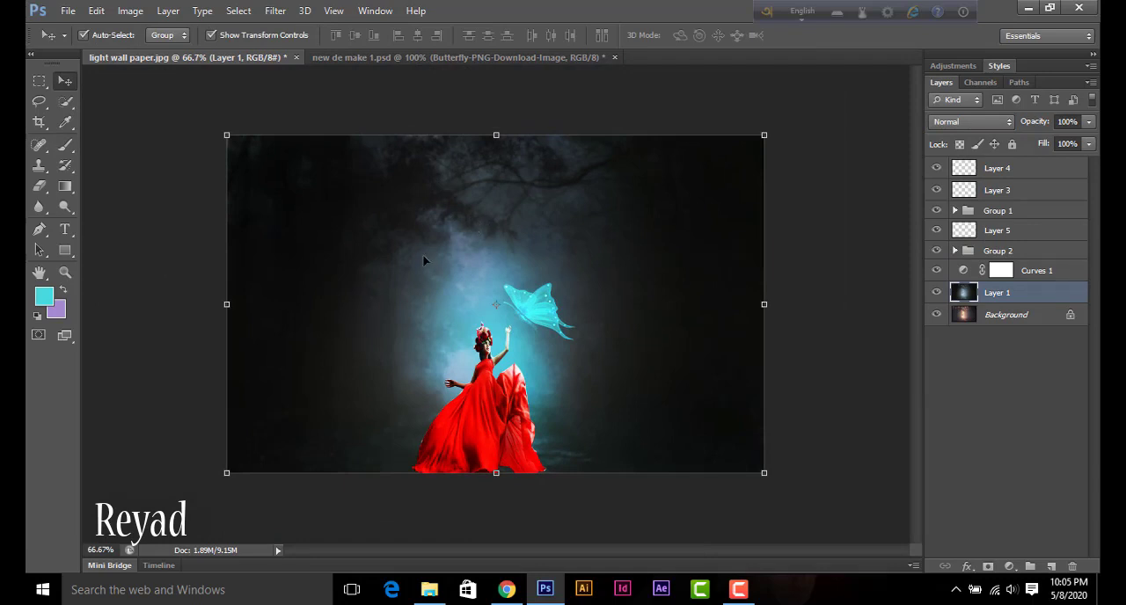
pyautogui.click(482, 422)
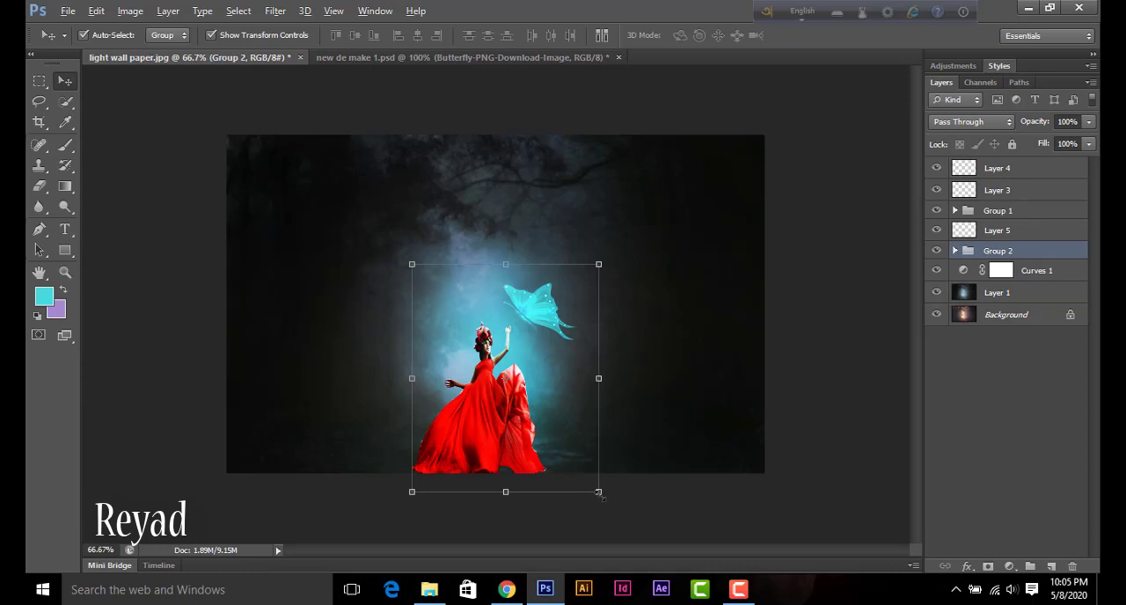
pyautogui.moveTo(599, 493); pyautogui.dragTo(682, 545)
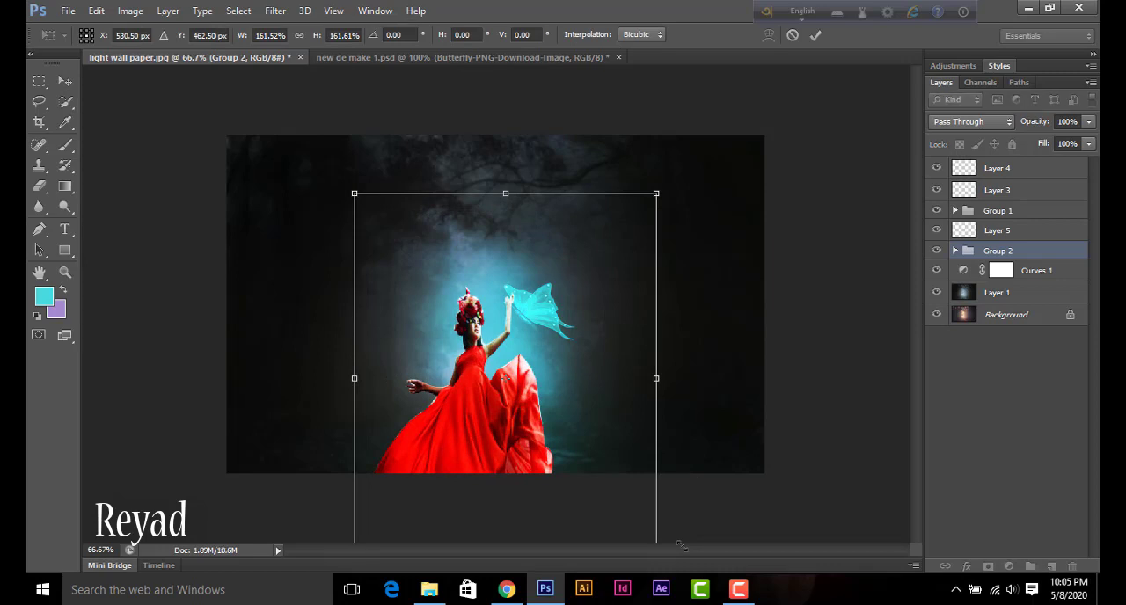
pyautogui.moveTo(480, 464); pyautogui.dragTo(485, 417)
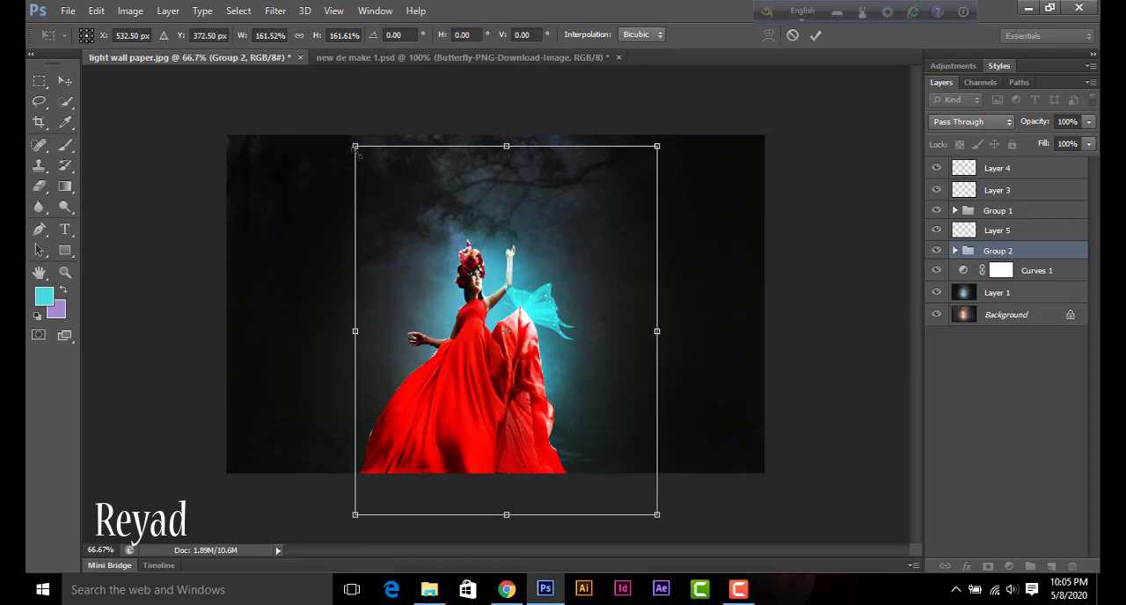
pyautogui.moveTo(357, 153); pyautogui.dragTo(370, 175)
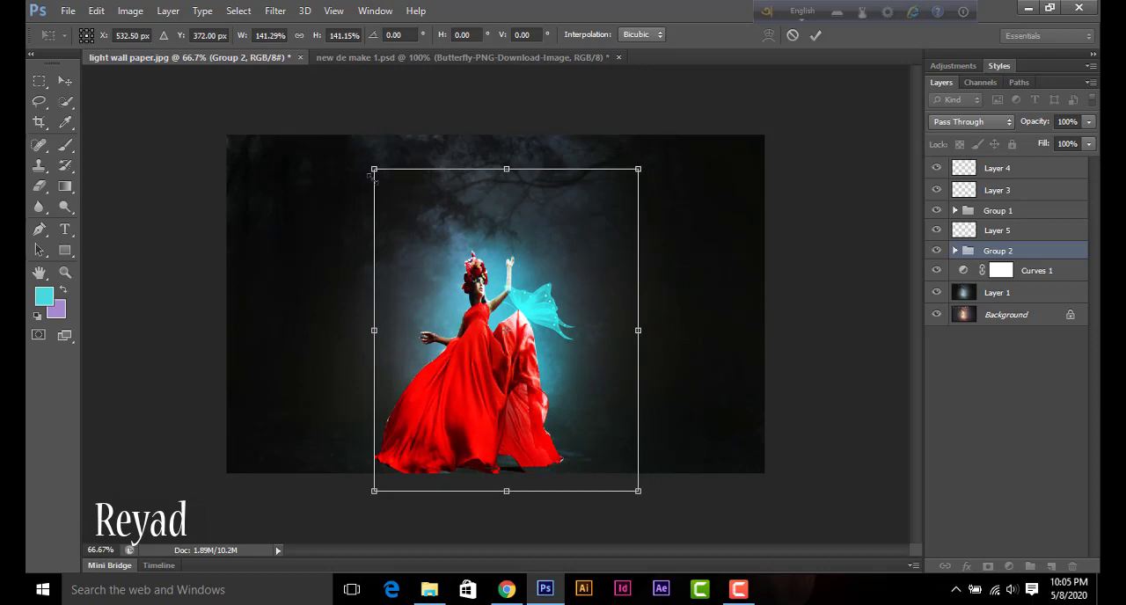
pyautogui.moveTo(478, 375); pyautogui.dragTo(478, 390)
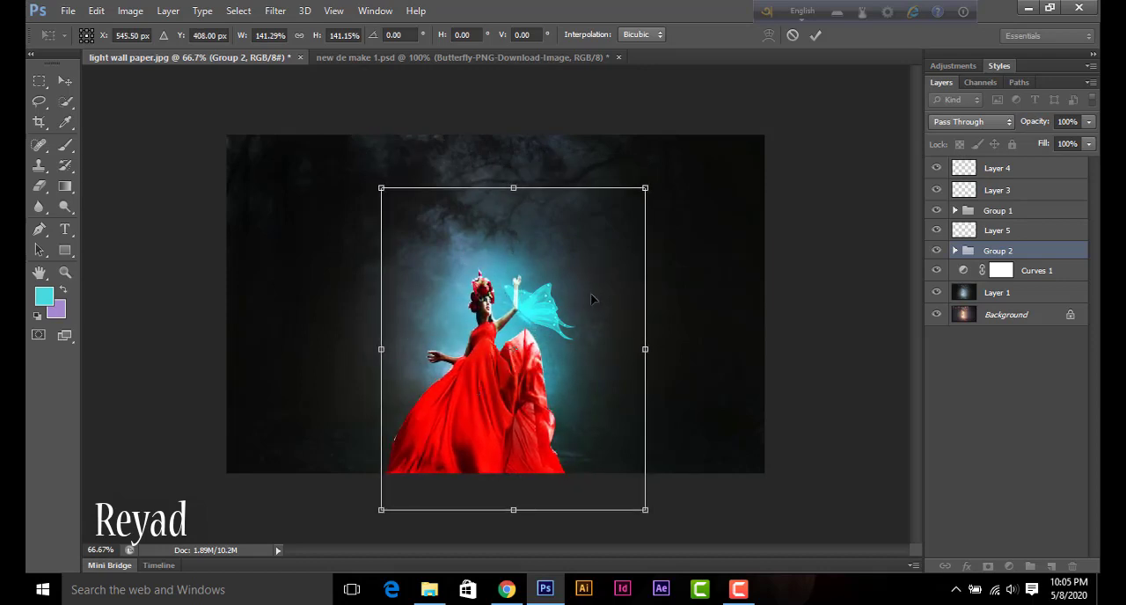
pyautogui.press('Return')
# Step: Try the butterfly higher and the woman farther left, and undo these moves together with the woman's enlargement
pyautogui.moveTo(543, 314); pyautogui.dragTo(555, 256)
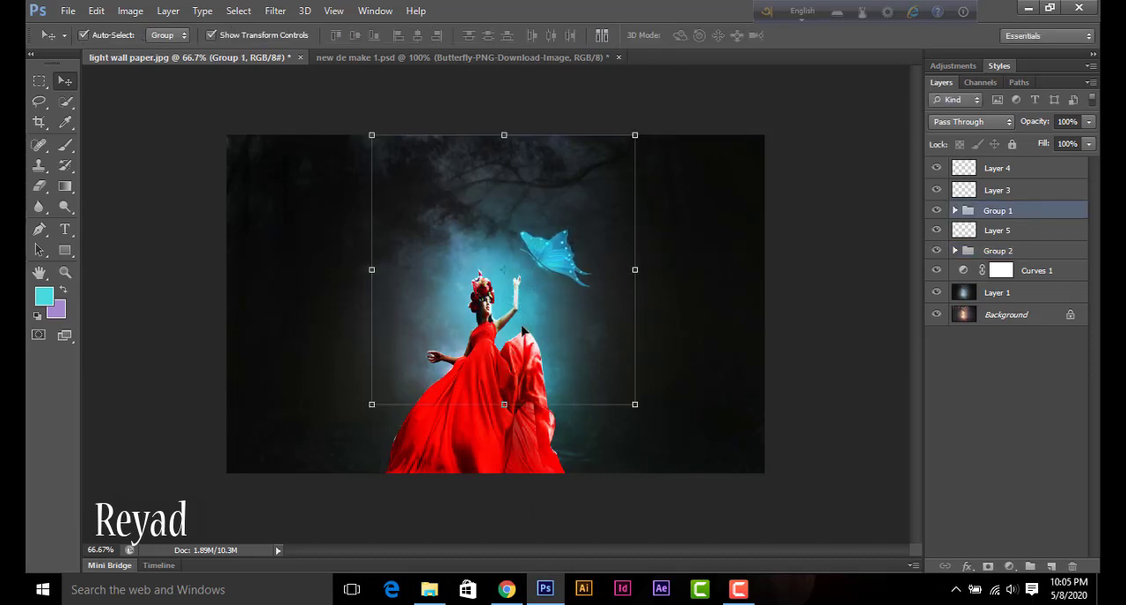
pyautogui.moveTo(506, 348); pyautogui.dragTo(464, 356)
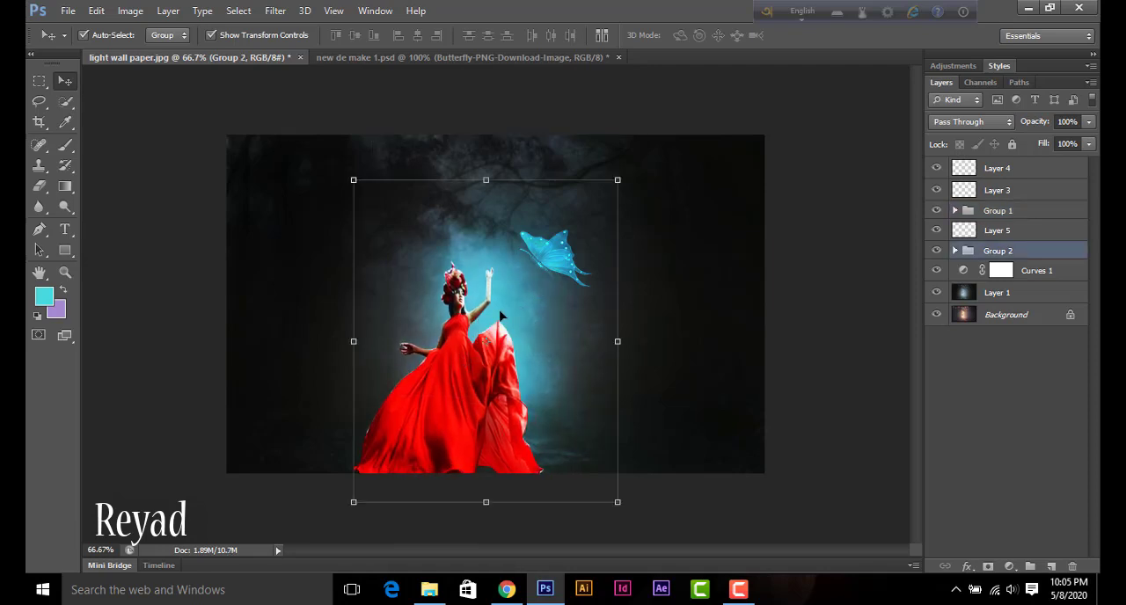
pyautogui.hotkey('ctrl', 'alt', 'z')
pyautogui.hotkey('ctrl', 'alt', 'z')
pyautogui.hotkey('ctrl', 'alt', 'z')
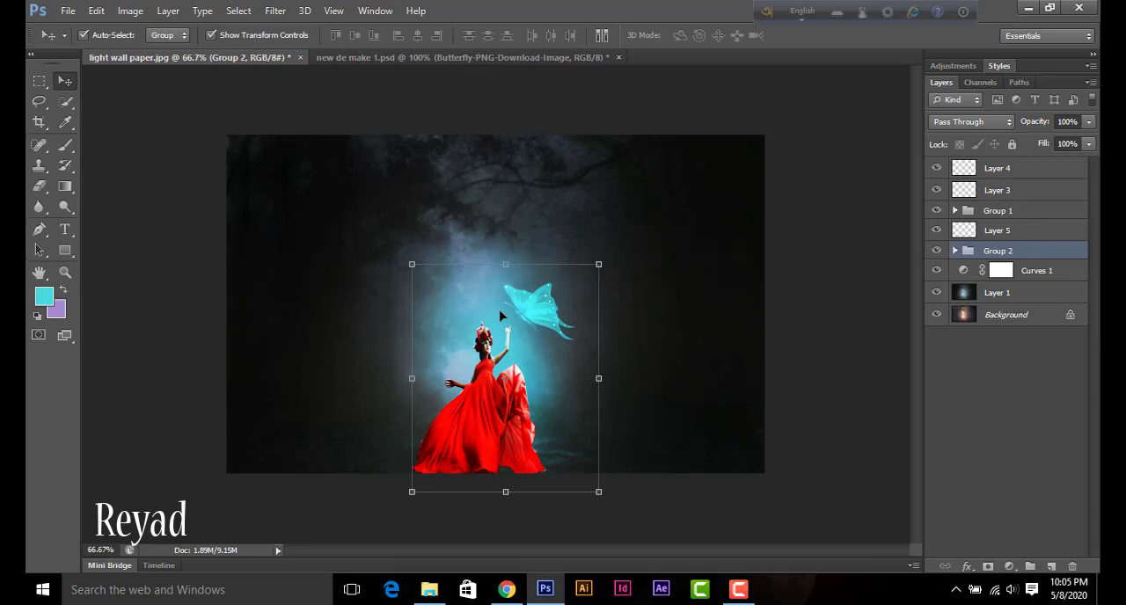
# Step: Recolor the forest on Layer 1 with Hue/Saturation, using hue +180 and saturation -23, and return to the Move tool
pyautogui.click(648, 281)
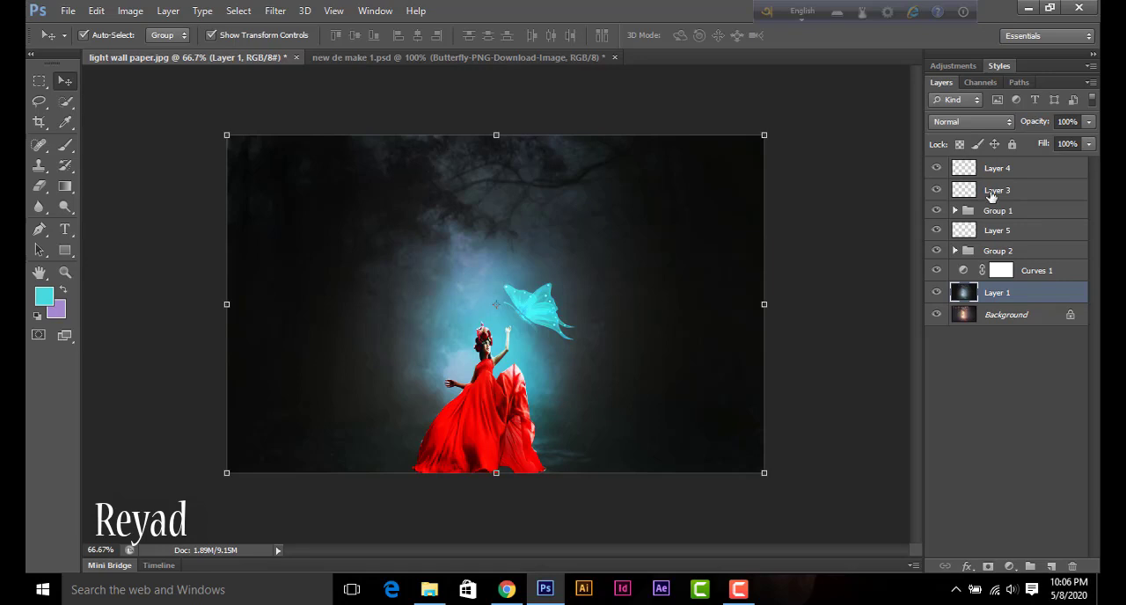
pyautogui.click(992, 193)
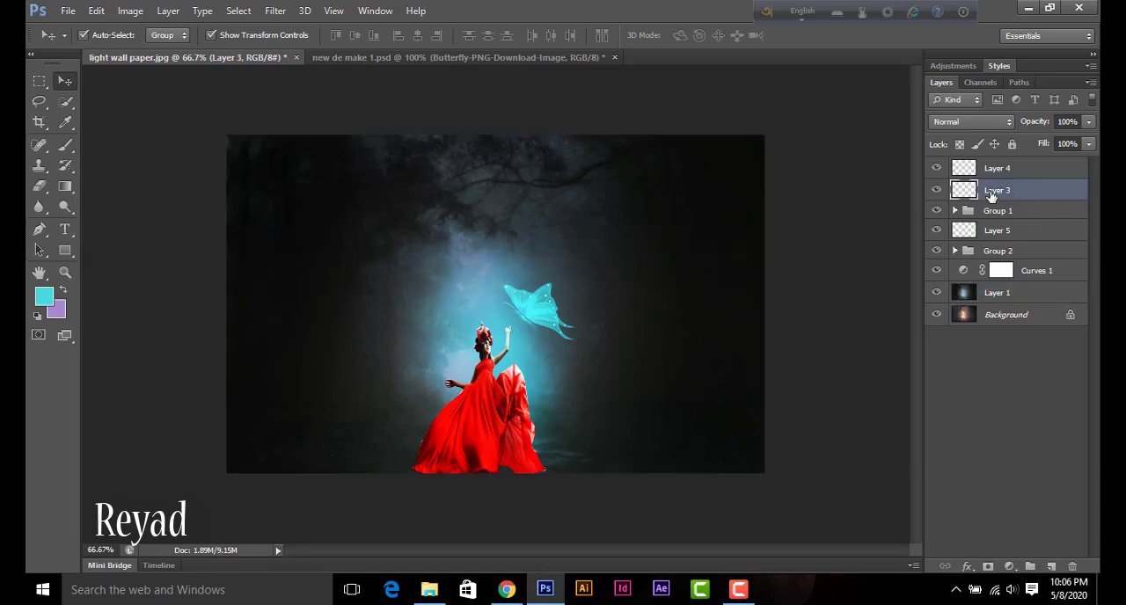
pyautogui.click(998, 297)
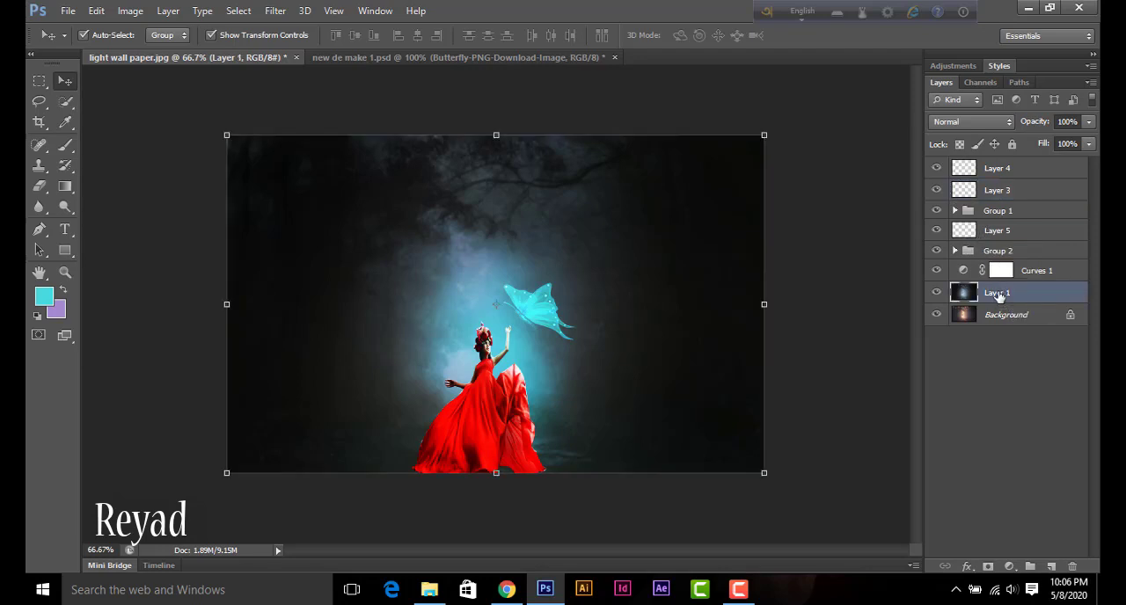
pyautogui.hotkey('ctrl', 'u')
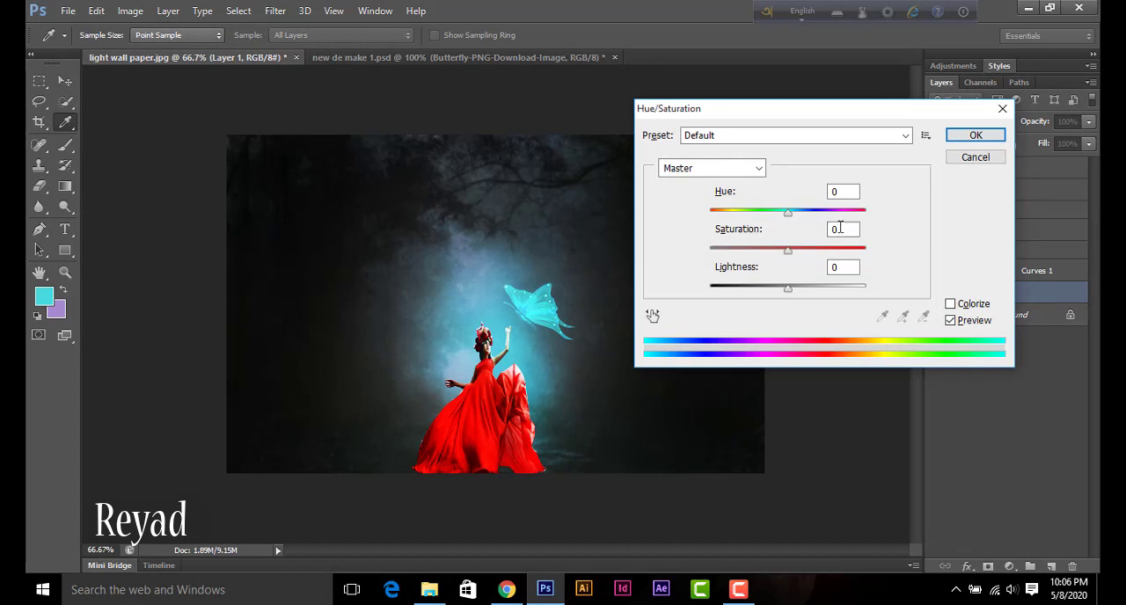
pyautogui.moveTo(788, 213); pyautogui.dragTo(865, 216)
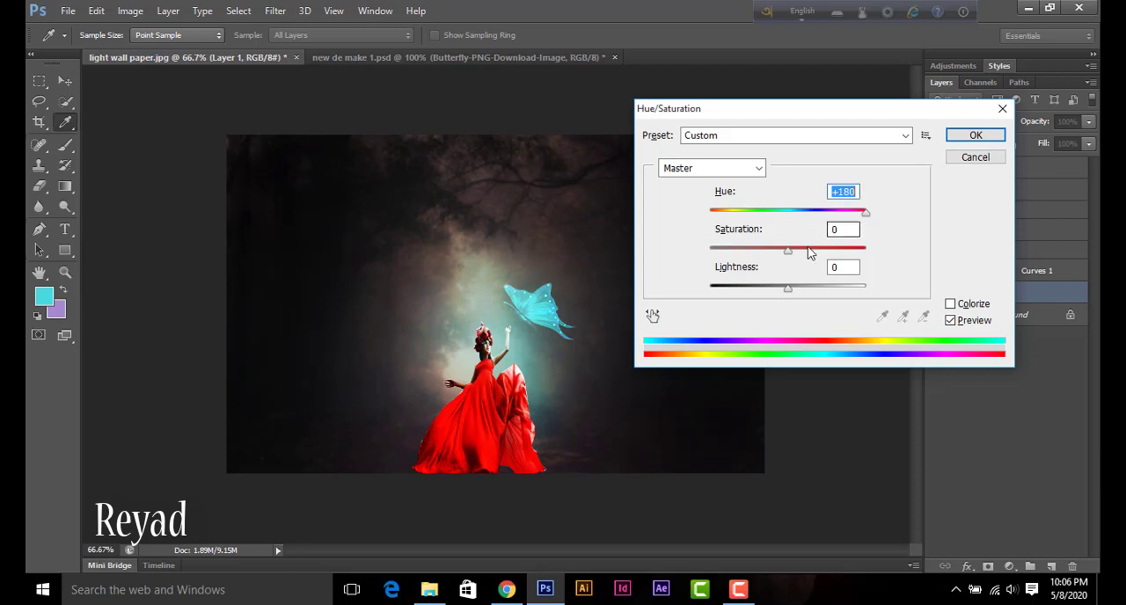
pyautogui.moveTo(789, 252)
pyautogui.mouseDown()
pyautogui.moveTo(858, 251)
pyautogui.moveTo(770, 250)
pyautogui.mouseUp()
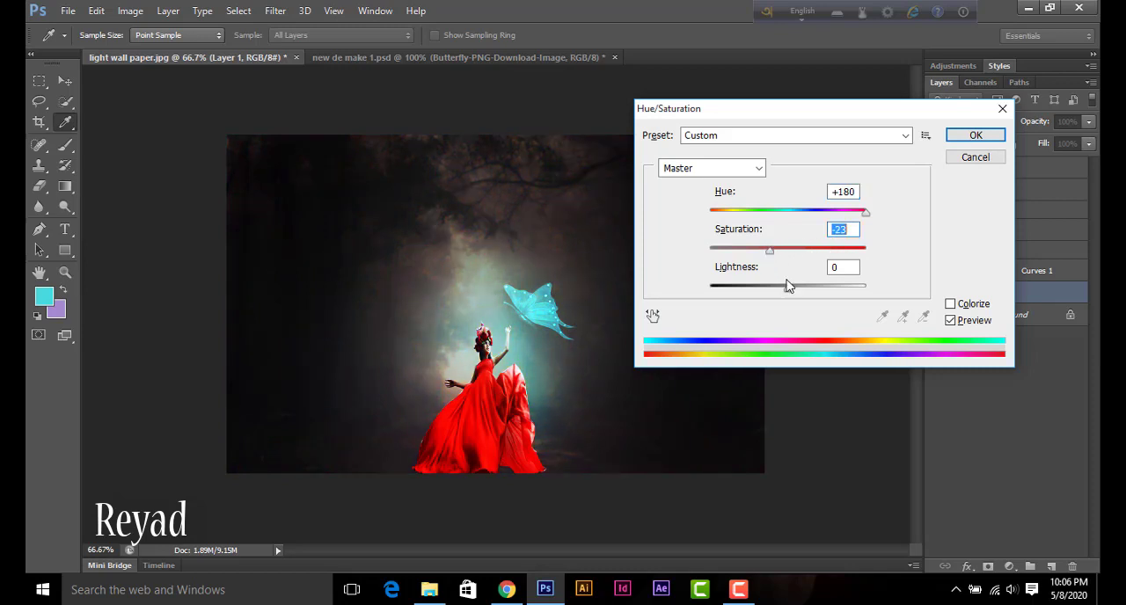
pyautogui.click(967, 136)
pyautogui.press('v')
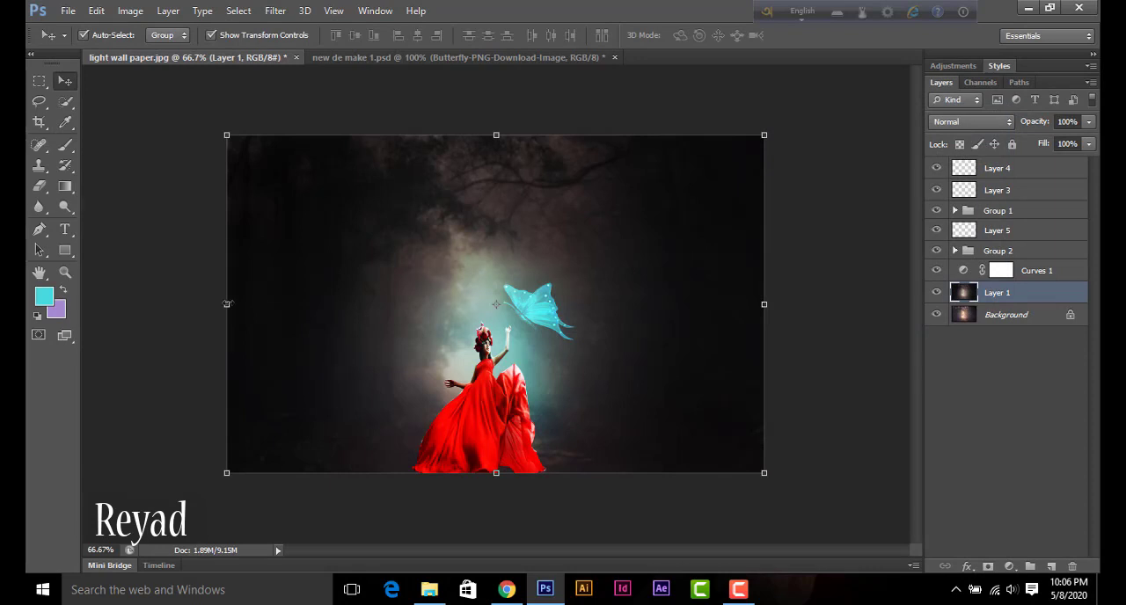
# Step: Darken the forest's outer areas on Layer 1 with a black brush at 34% opacity, enlarged to 400 px, and return to the Move tool
pyautogui.click(66, 146)
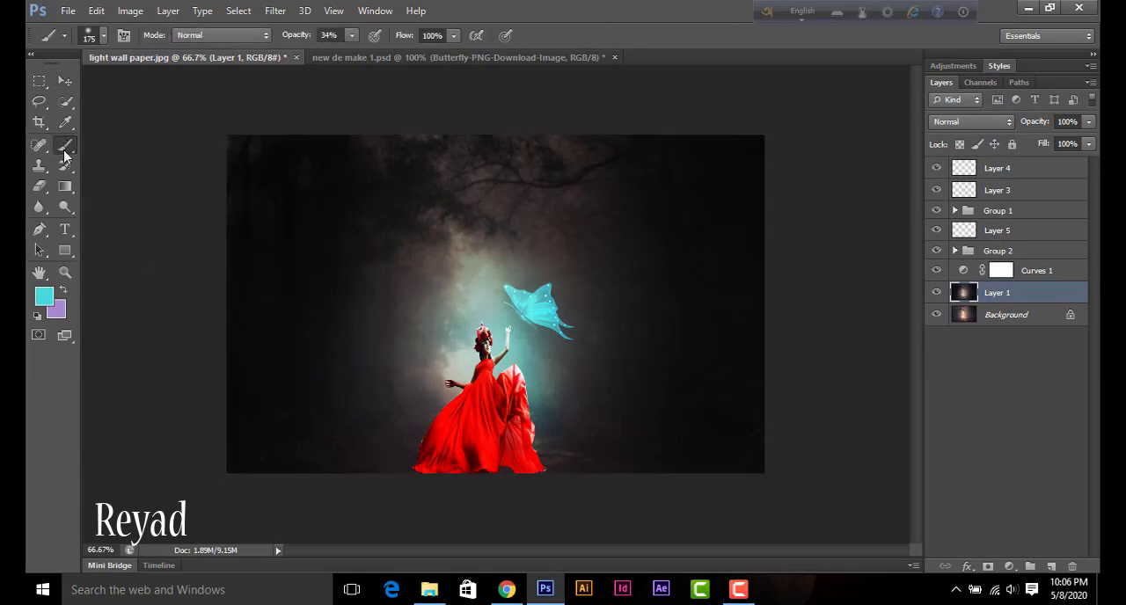
pyautogui.click(47, 299)
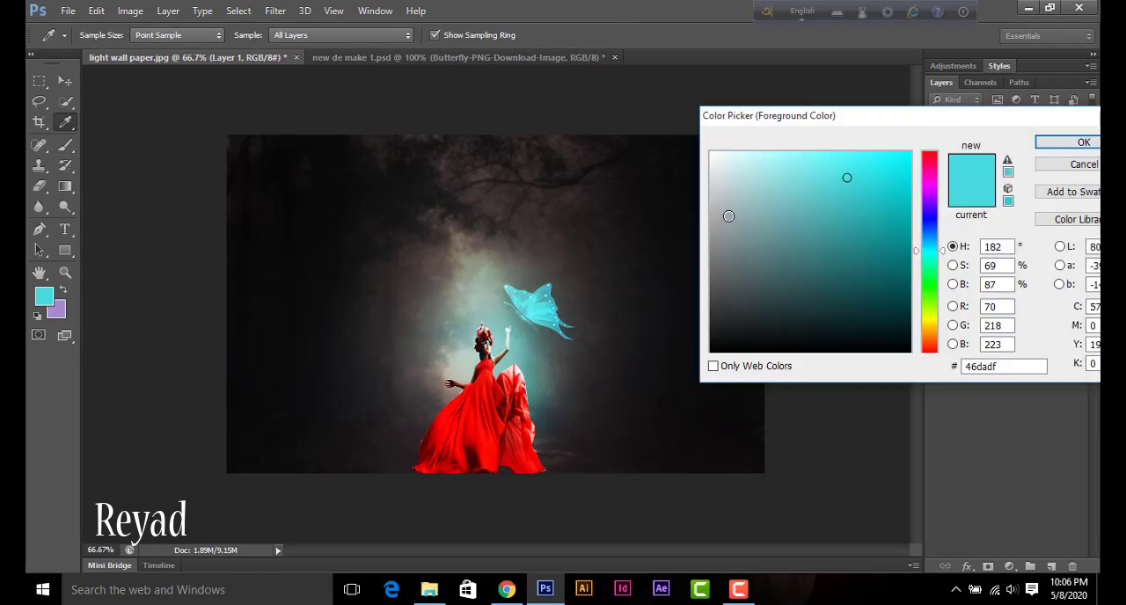
pyautogui.moveTo(870, 350); pyautogui.dragTo(911, 352)
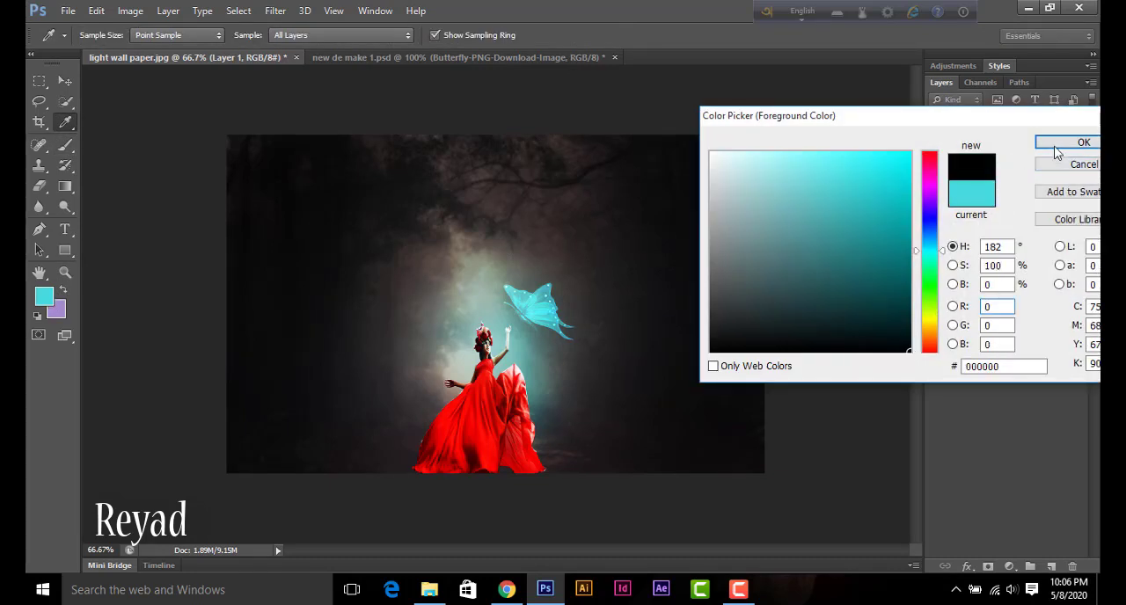
pyautogui.click(1082, 143)
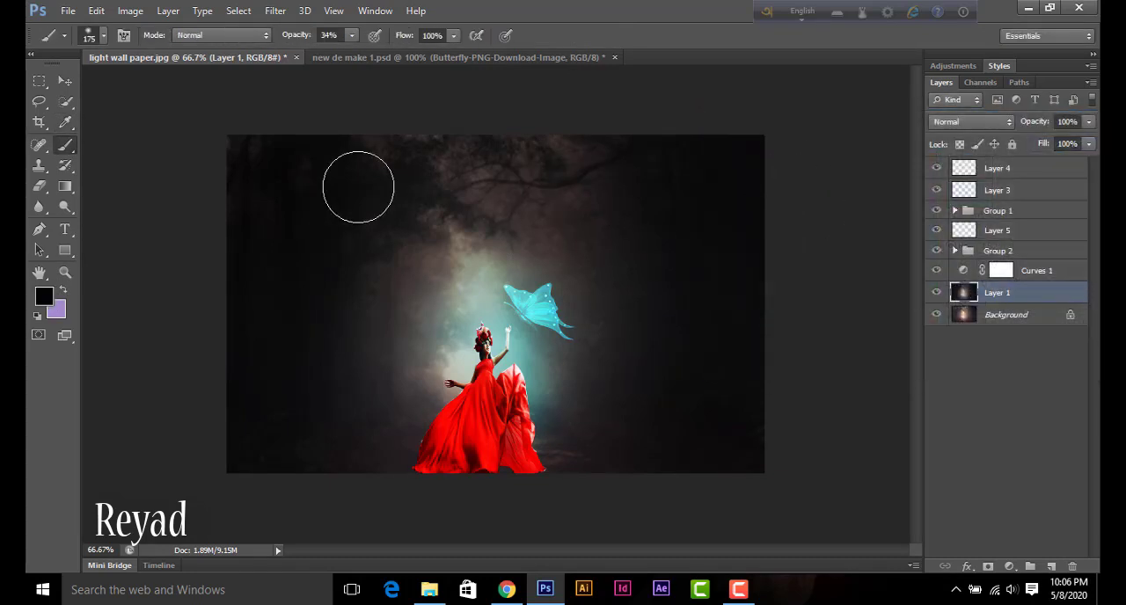
pyautogui.moveTo(304, 180)
pyautogui.mouseDown()
pyautogui.moveTo(283, 173)
pyautogui.moveTo(256, 261)
pyautogui.moveTo(259, 430)
pyautogui.mouseUp()
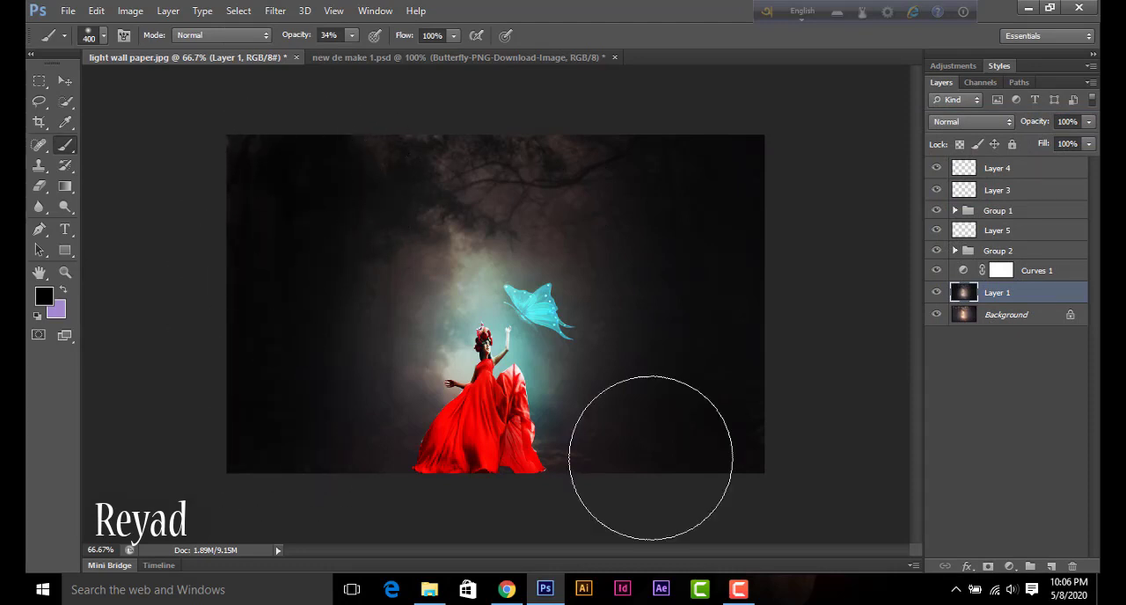
pyautogui.moveTo(651, 457)
pyautogui.mouseDown()
pyautogui.moveTo(777, 449)
pyautogui.moveTo(726, 456)
pyautogui.moveTo(697, 201)
pyautogui.moveTo(610, 161)
pyautogui.moveTo(408, 164)
pyautogui.moveTo(721, 183)
pyautogui.moveTo(652, 245)
pyautogui.moveTo(582, 200)
pyautogui.moveTo(737, 330)
pyautogui.moveTo(761, 445)
pyautogui.moveTo(737, 426)
pyautogui.moveTo(725, 455)
pyautogui.mouseUp()
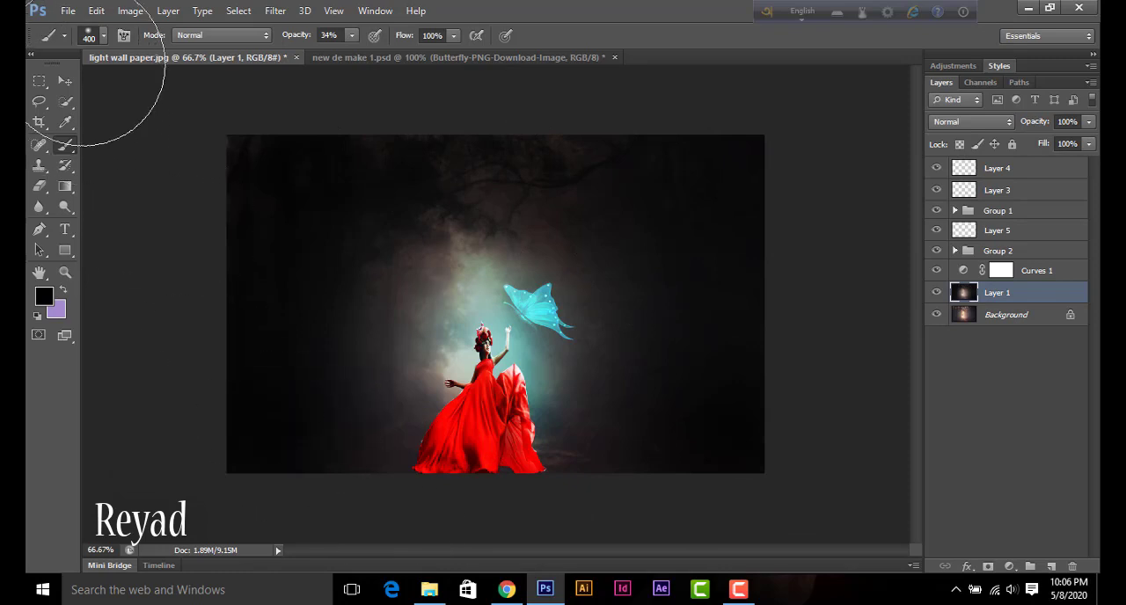
pyautogui.click(64, 82)
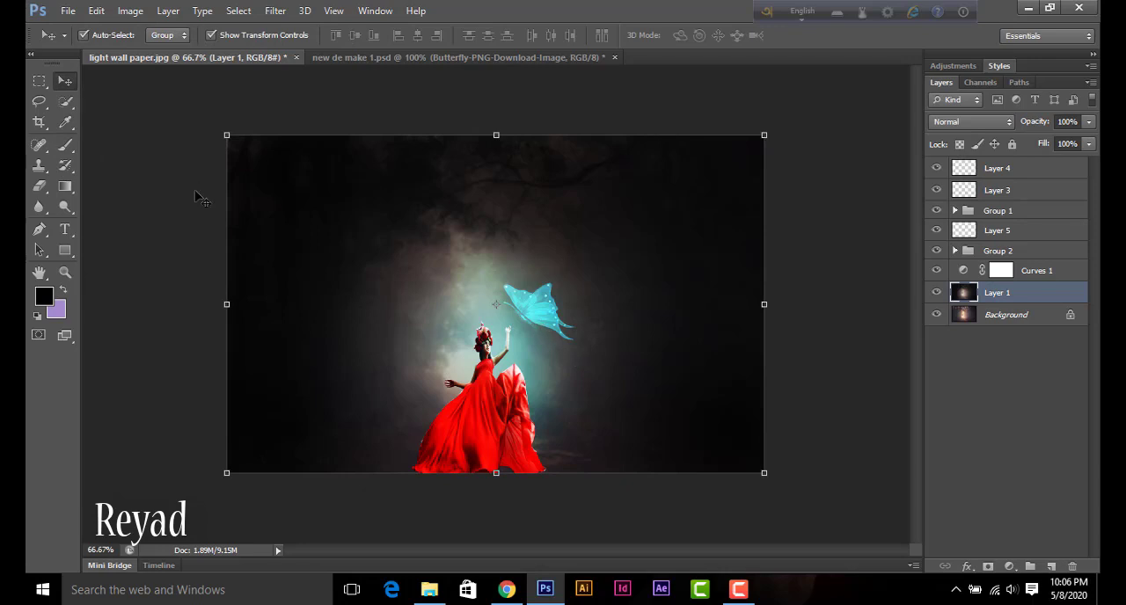
# Step: View light wall paper.jpg in a floating, maximized window and dock it back among the open documents
pyautogui.moveTo(182, 62); pyautogui.dragTo(366, 60)
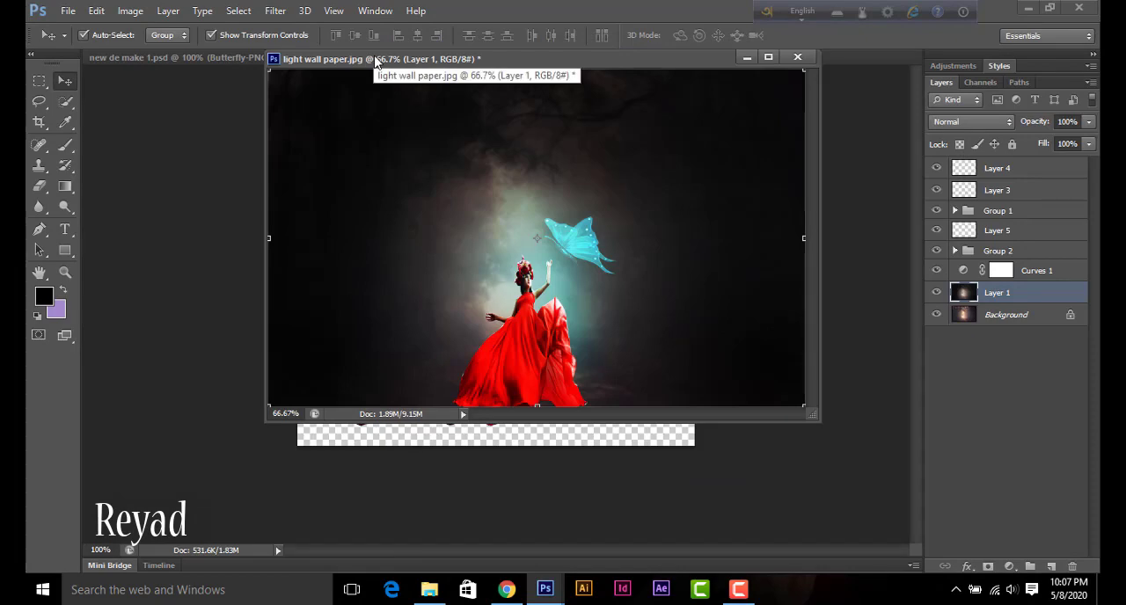
pyautogui.click(768, 60)
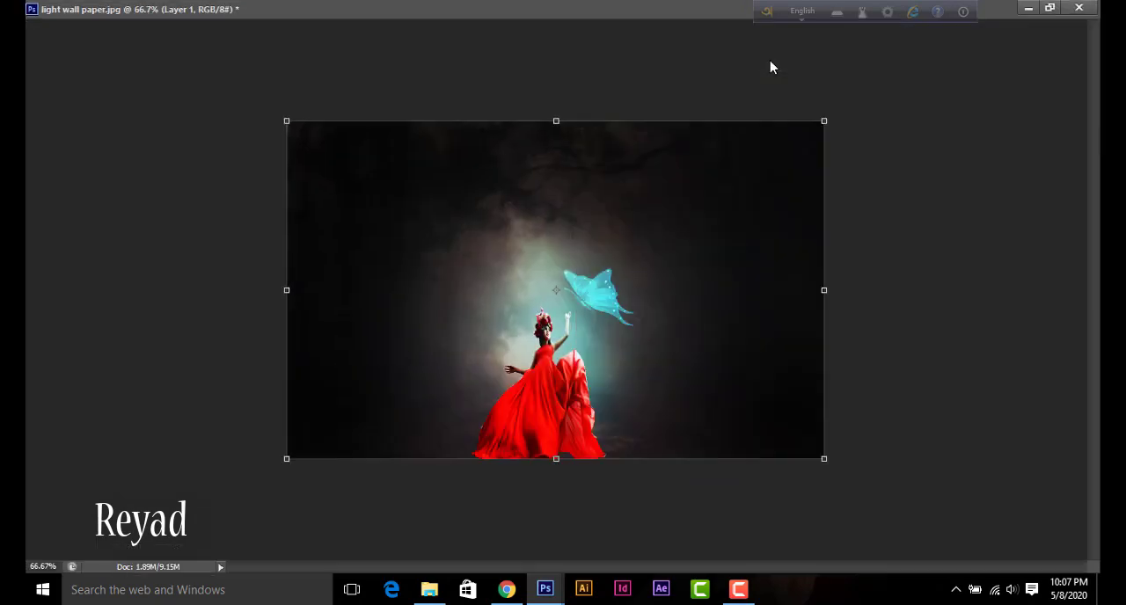
pyautogui.click(1051, 8)
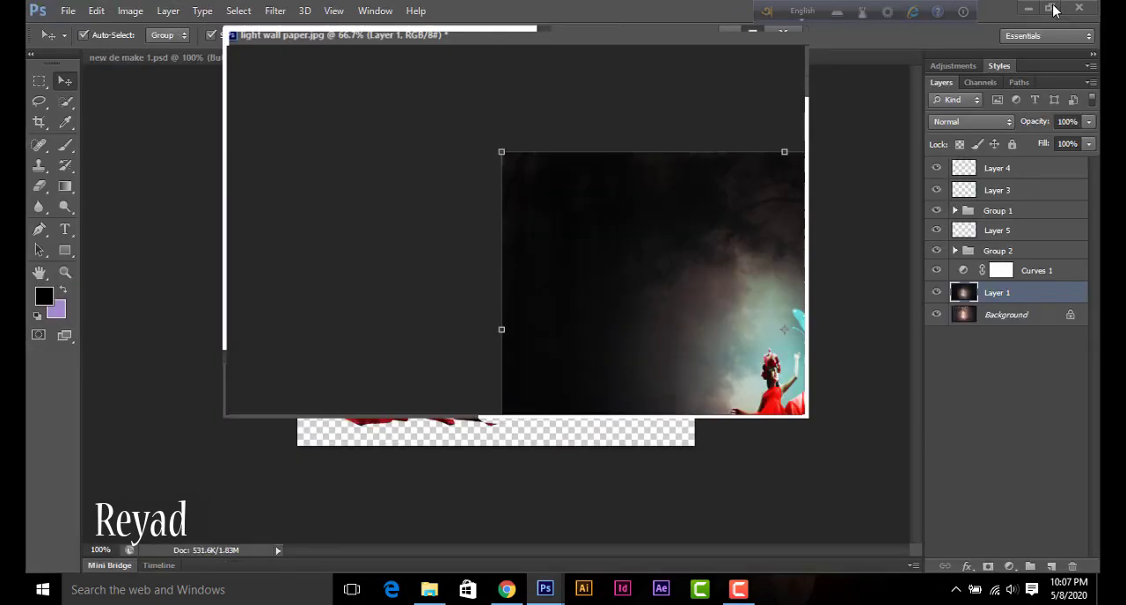
pyautogui.moveTo(580, 59); pyautogui.dragTo(392, 60)
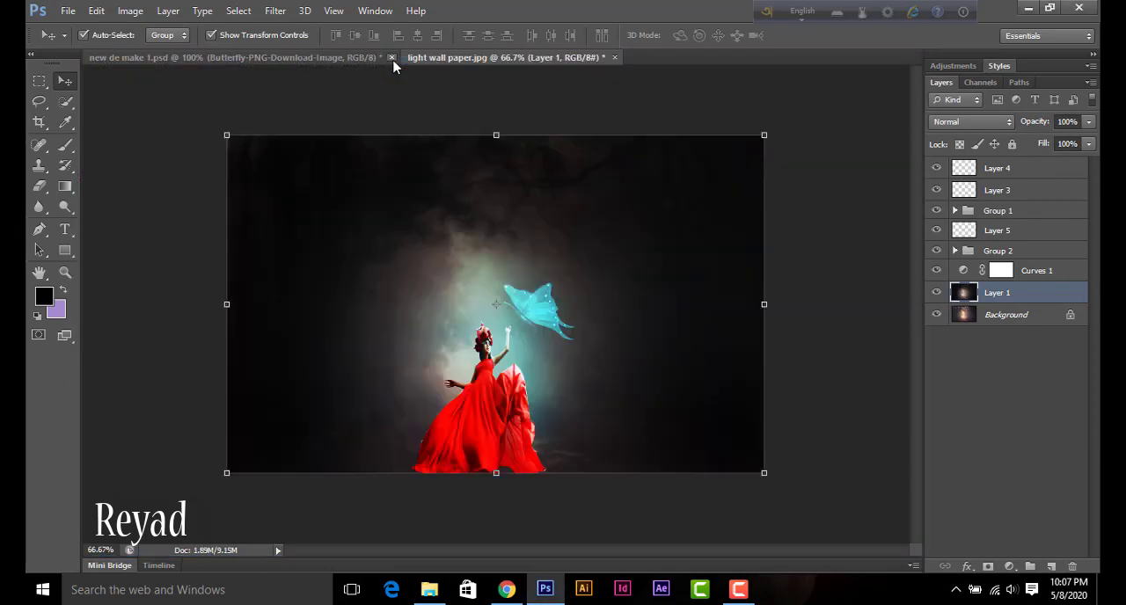
# Step: Copy the butterfly from new de make 1.psd into light wall paper.jpg and scale it to about 34% above the cyan butterfly
pyautogui.click(335, 63)
pyautogui.moveTo(481, 253); pyautogui.dragTo(525, 145)
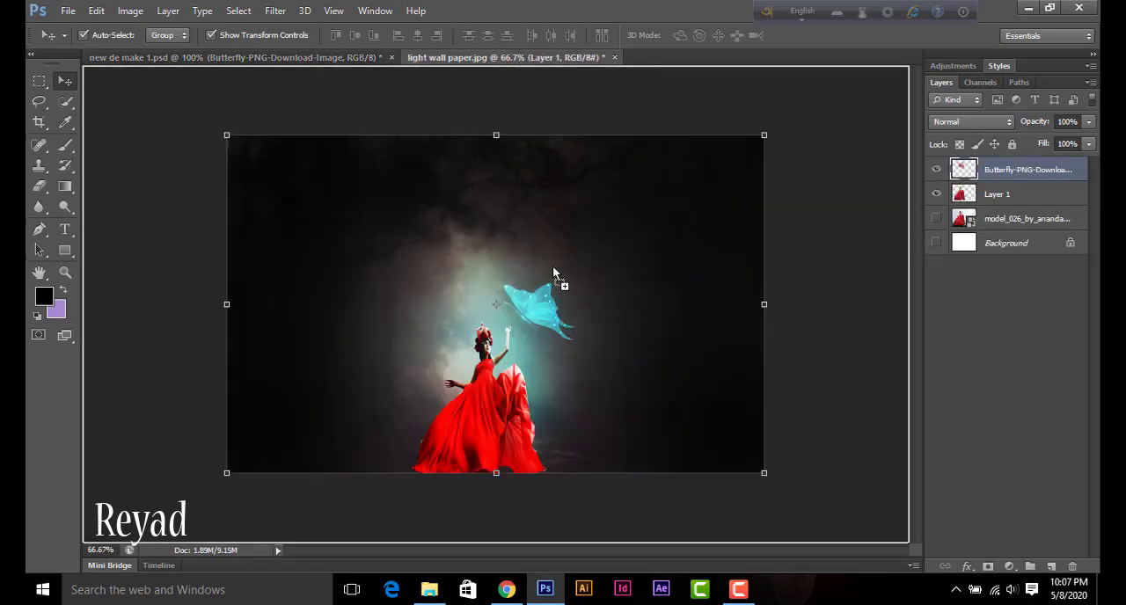
pyautogui.moveTo(582, 296); pyautogui.dragTo(559, 263)
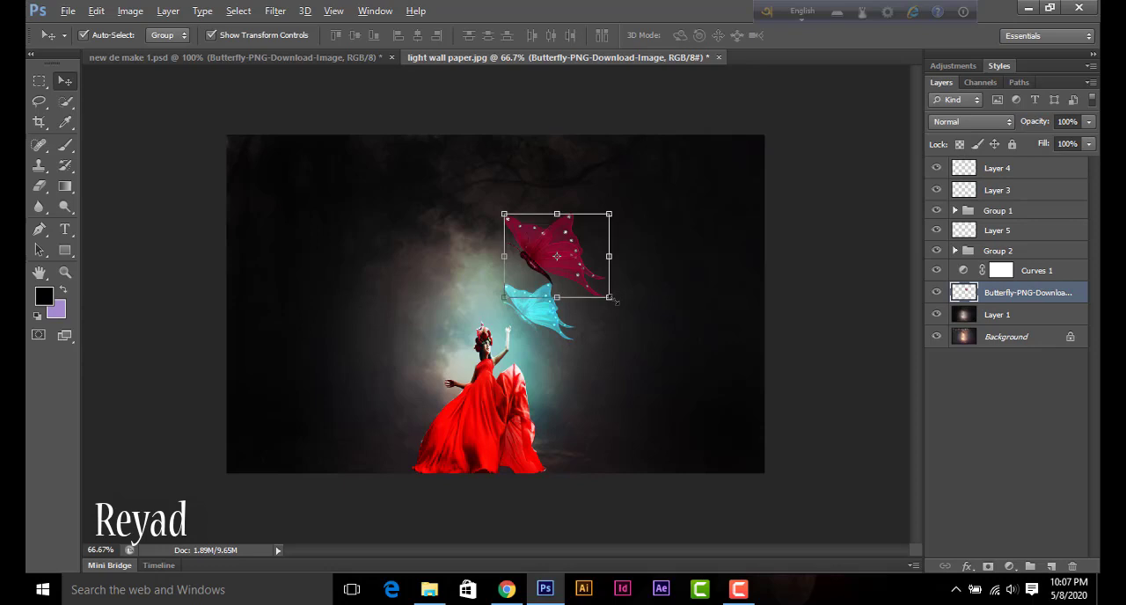
pyautogui.moveTo(612, 299); pyautogui.dragTo(534, 259)
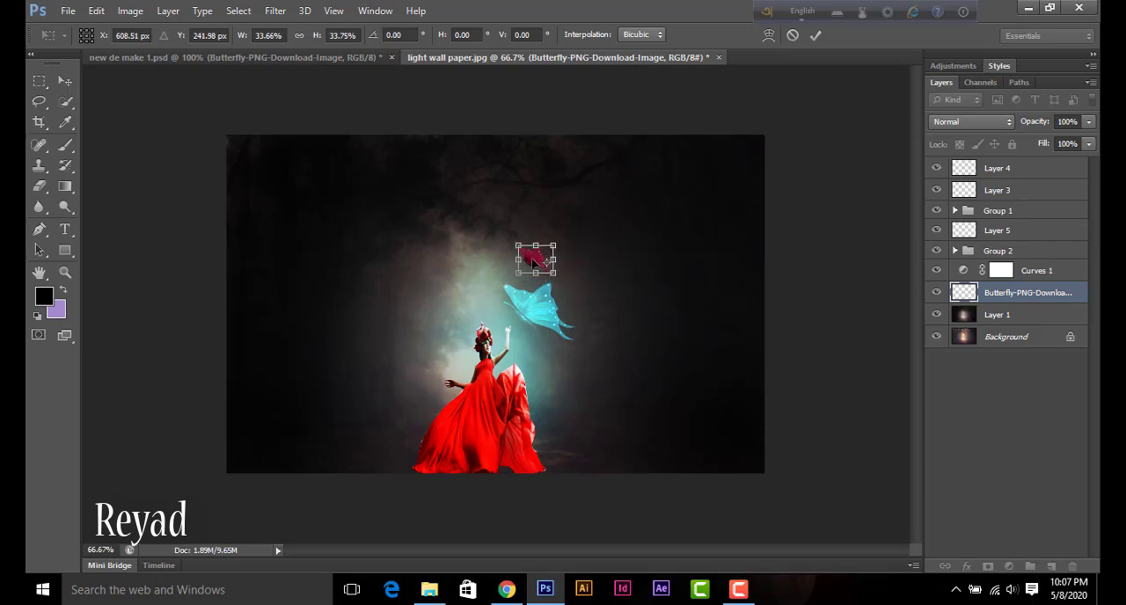
pyautogui.press('Return')
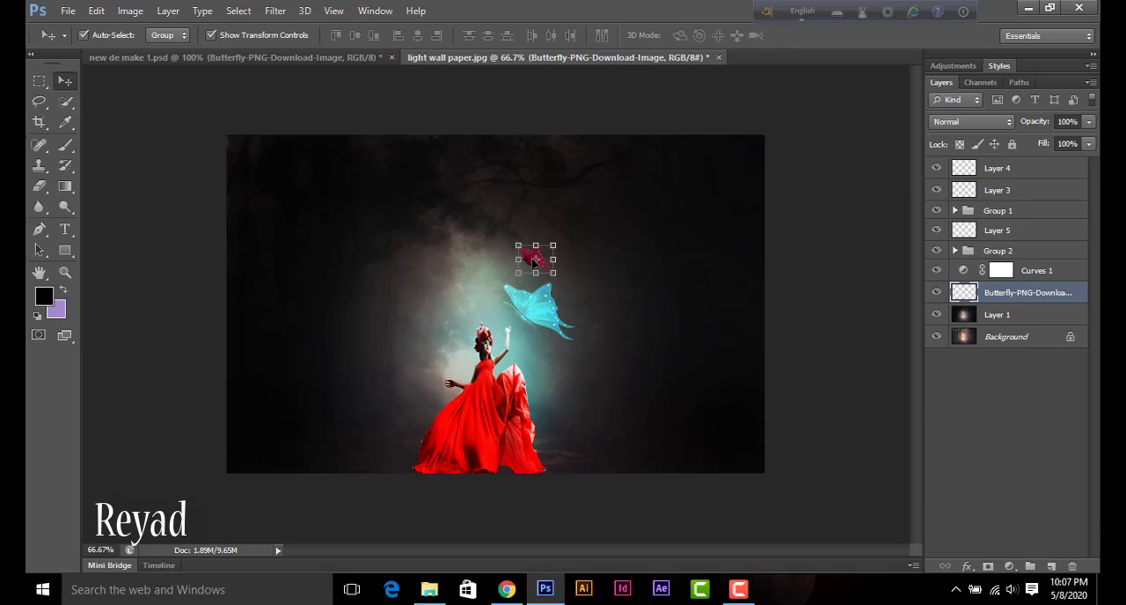
# Step: Recolor the small butterfly with Hue/Saturation, using hue -170, saturation +100 and lightness +13
pyautogui.hotkey('ctrl', 'u')
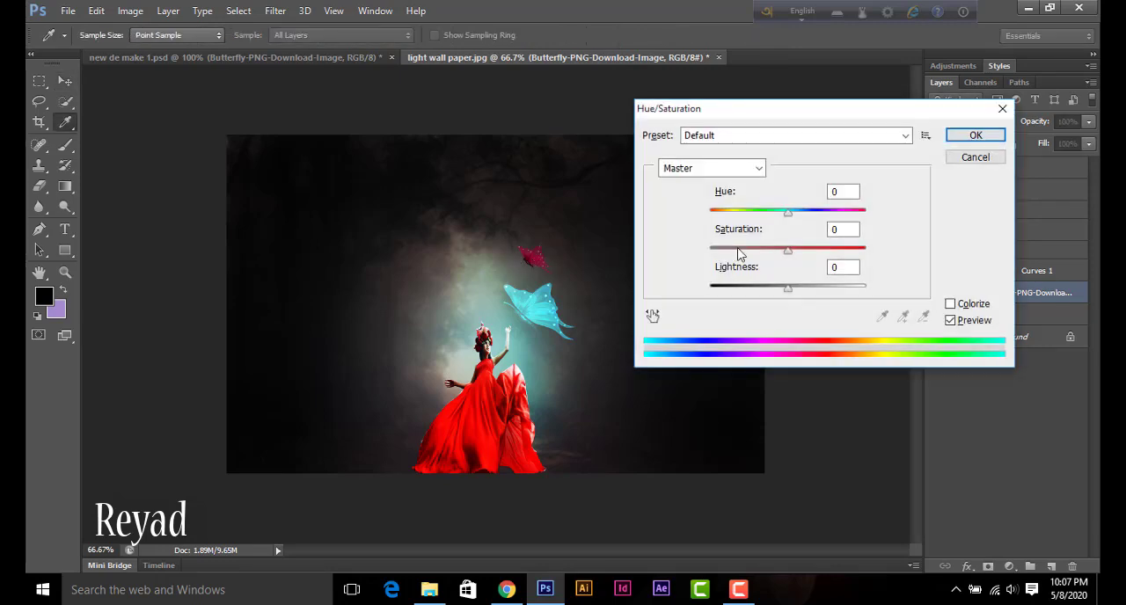
pyautogui.moveTo(787, 213); pyautogui.dragTo(721, 211)
pyautogui.moveTo(786, 252); pyautogui.dragTo(811, 251)
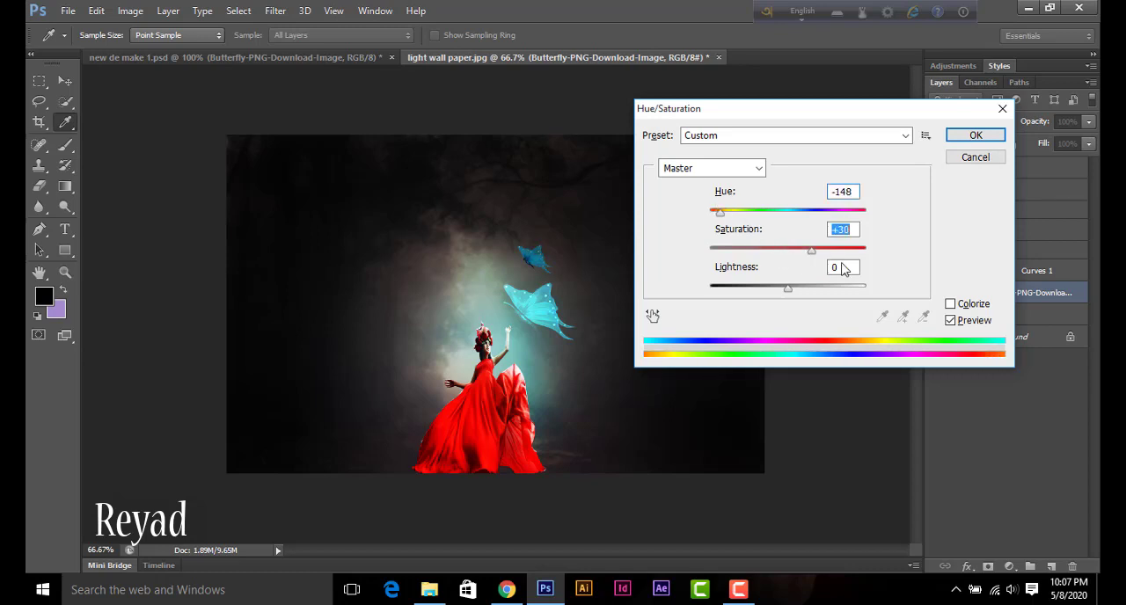
pyautogui.write('98')
pyautogui.moveTo(719, 212); pyautogui.dragTo(875, 215)
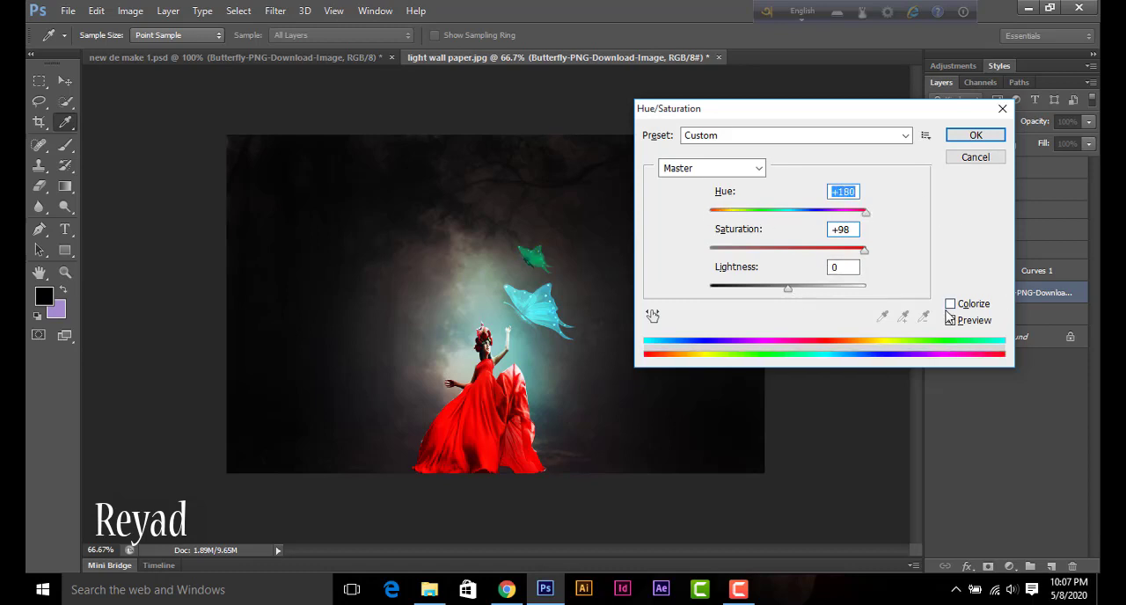
pyautogui.click(788, 291)
pyautogui.moveTo(777, 294); pyautogui.dragTo(800, 301)
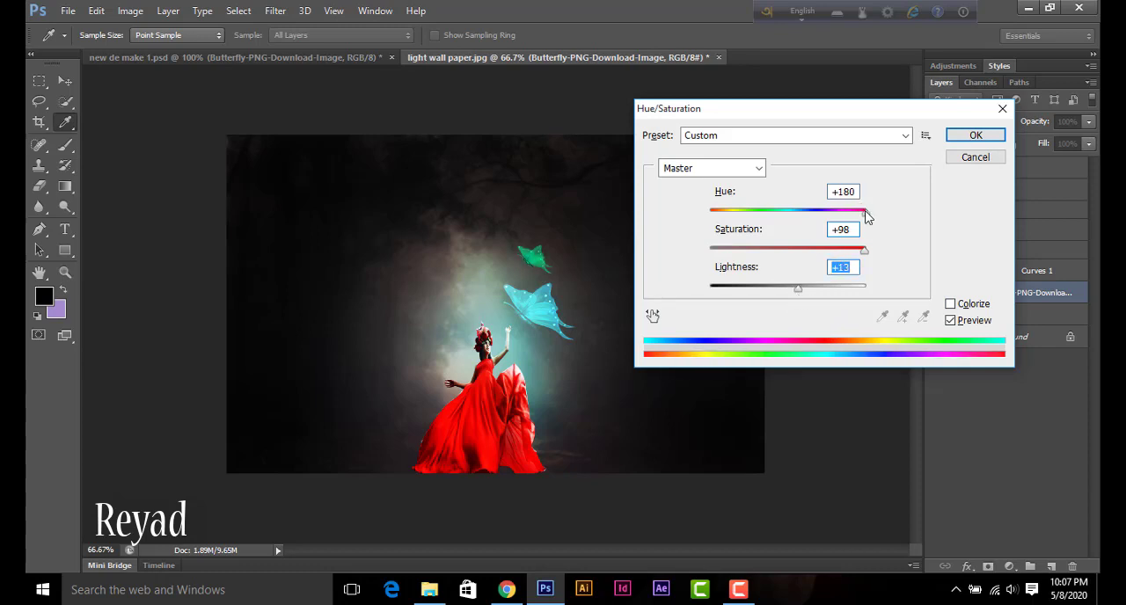
pyautogui.moveTo(865, 212); pyautogui.dragTo(714, 208)
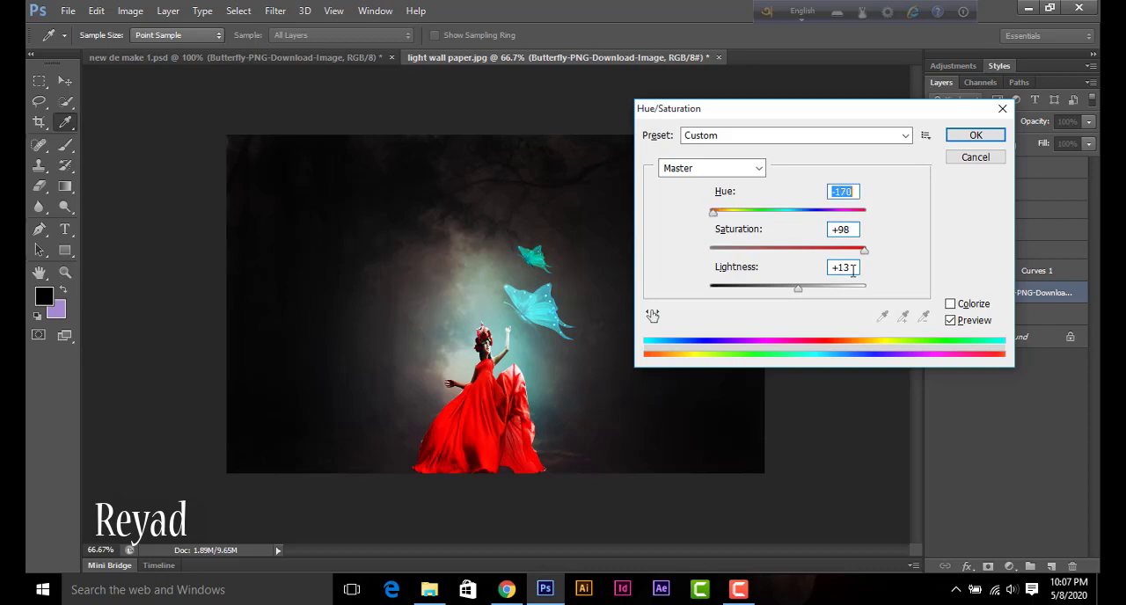
pyautogui.moveTo(862, 251); pyautogui.dragTo(875, 257)
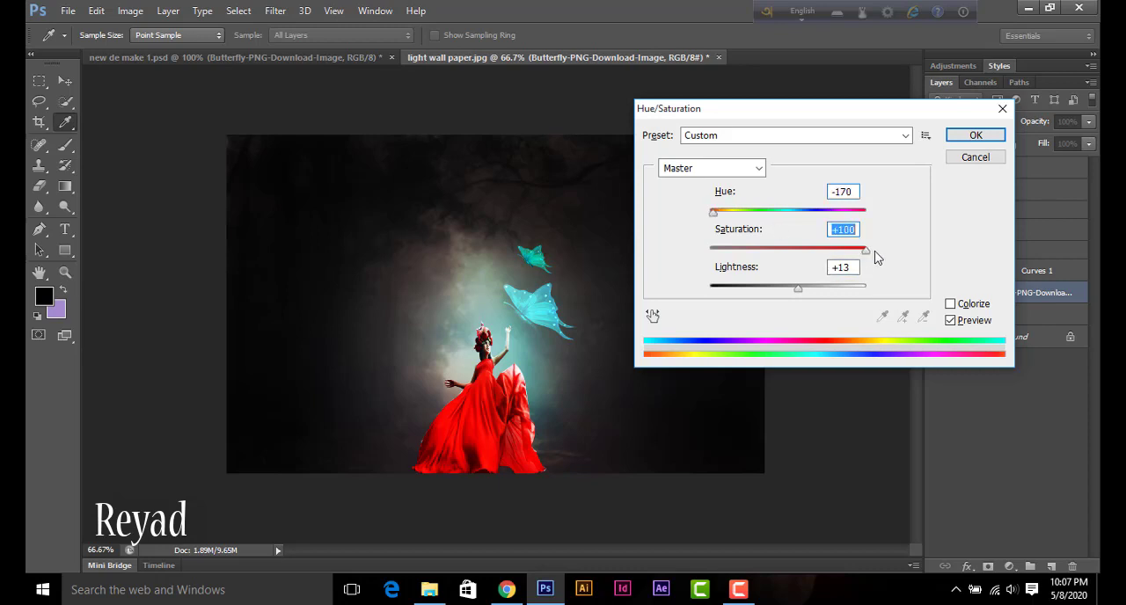
pyautogui.click(975, 135)
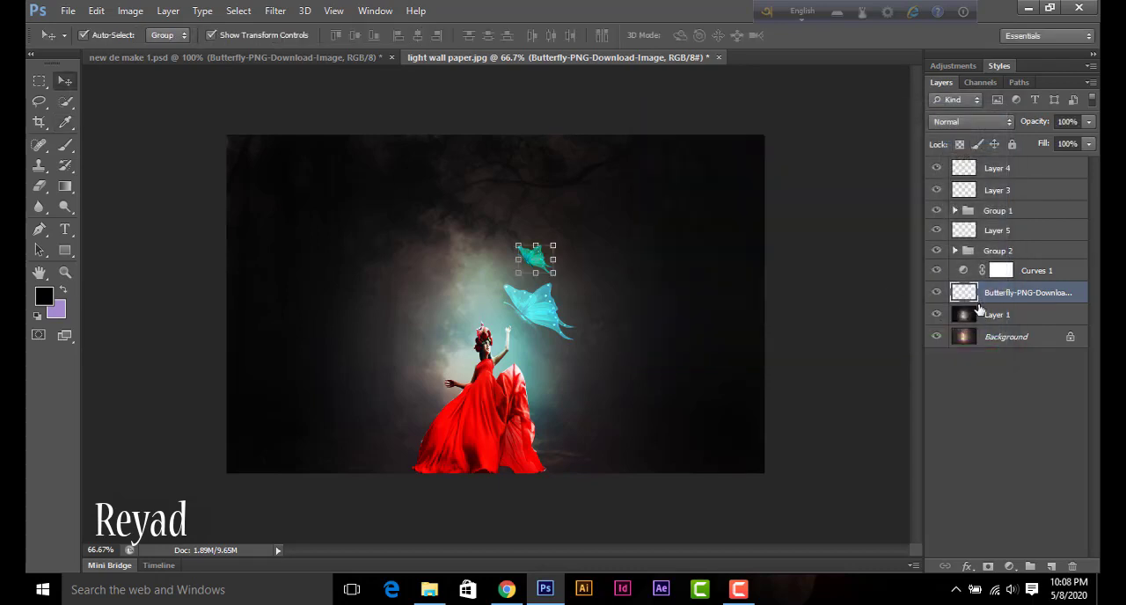
# Step: Duplicate the small butterfly's layer and apply a Gaussian Blur with a 3.7-pixel radius to the copy
pyautogui.hotkey('ctrl', 'j')
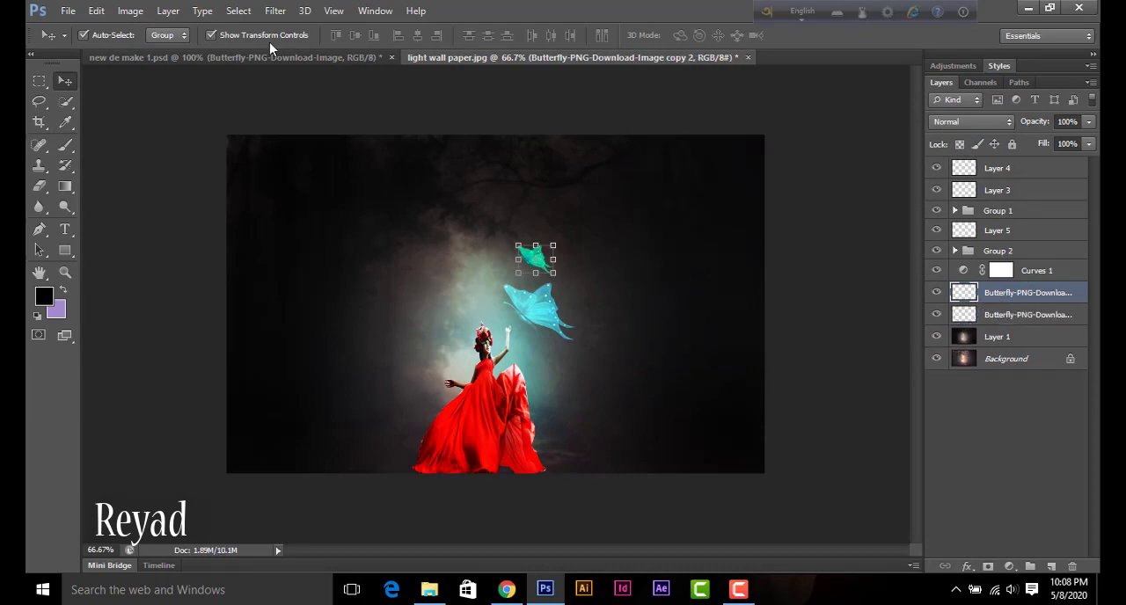
pyautogui.click(275, 11)
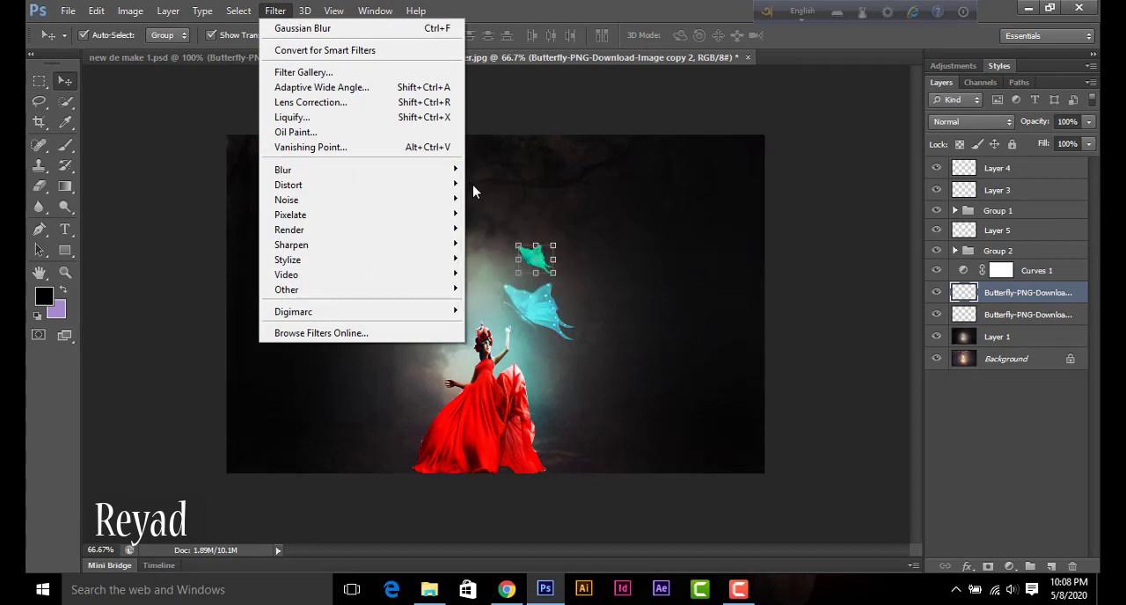
pyautogui.moveTo(452, 171)
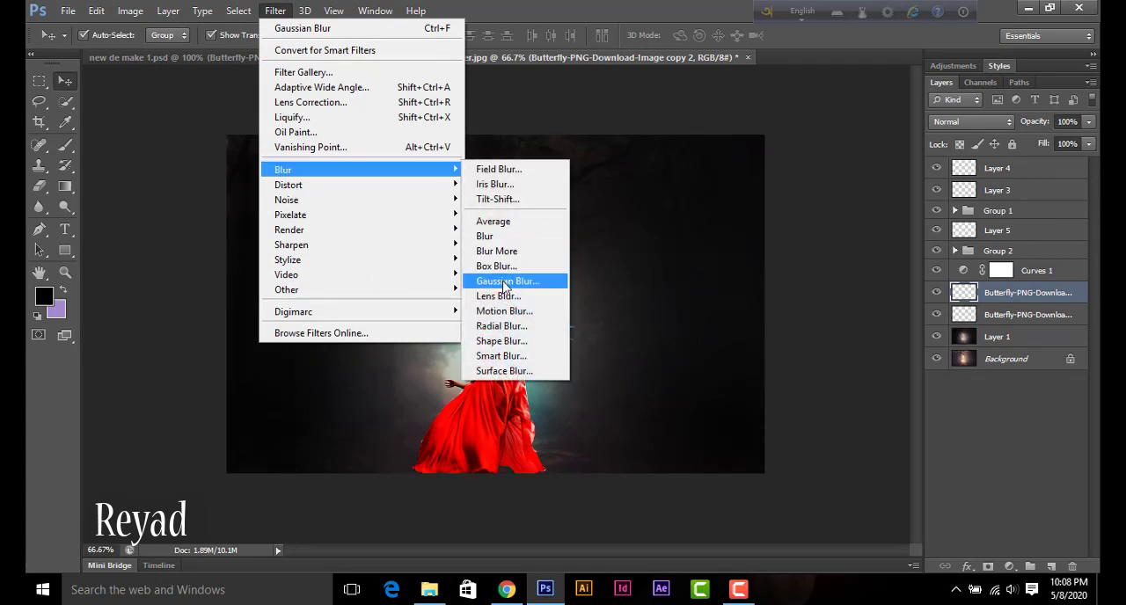
pyautogui.click(506, 280)
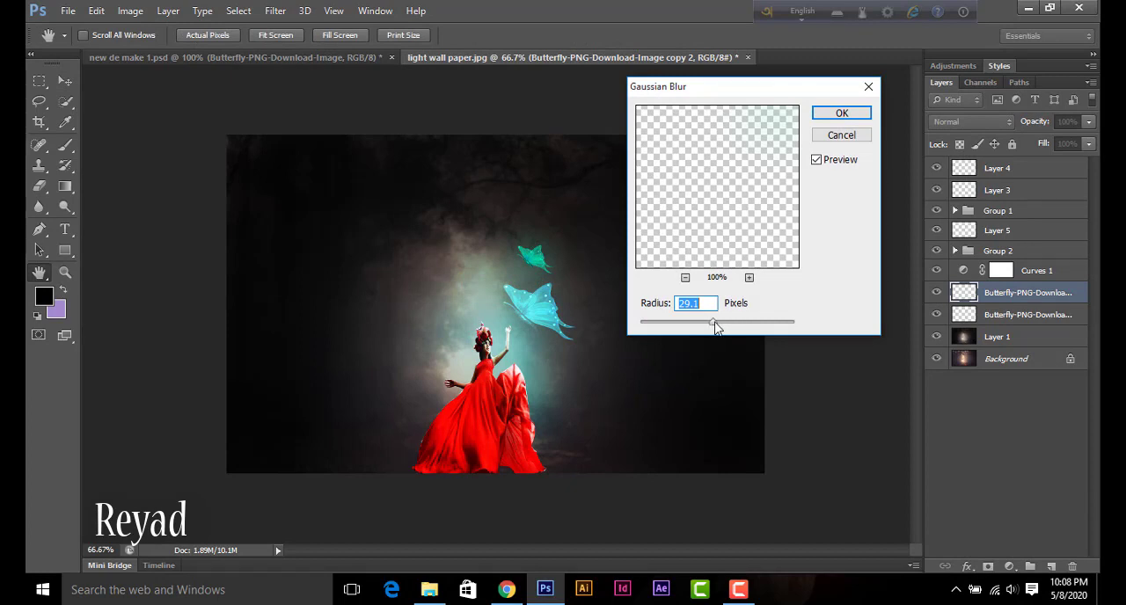
pyautogui.moveTo(715, 327); pyautogui.dragTo(674, 324)
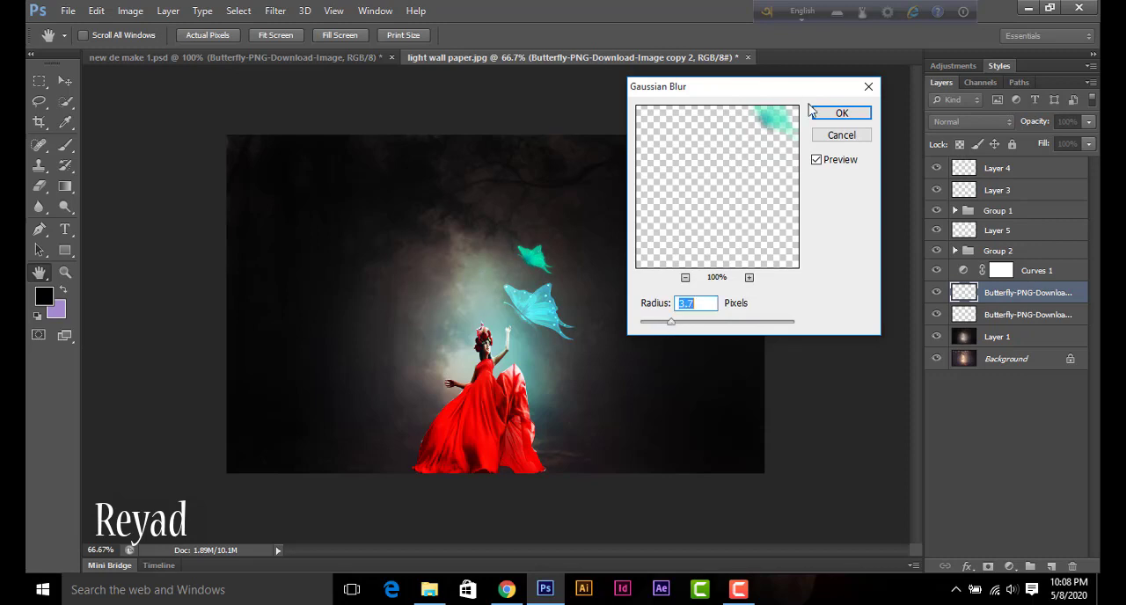
pyautogui.click(840, 114)
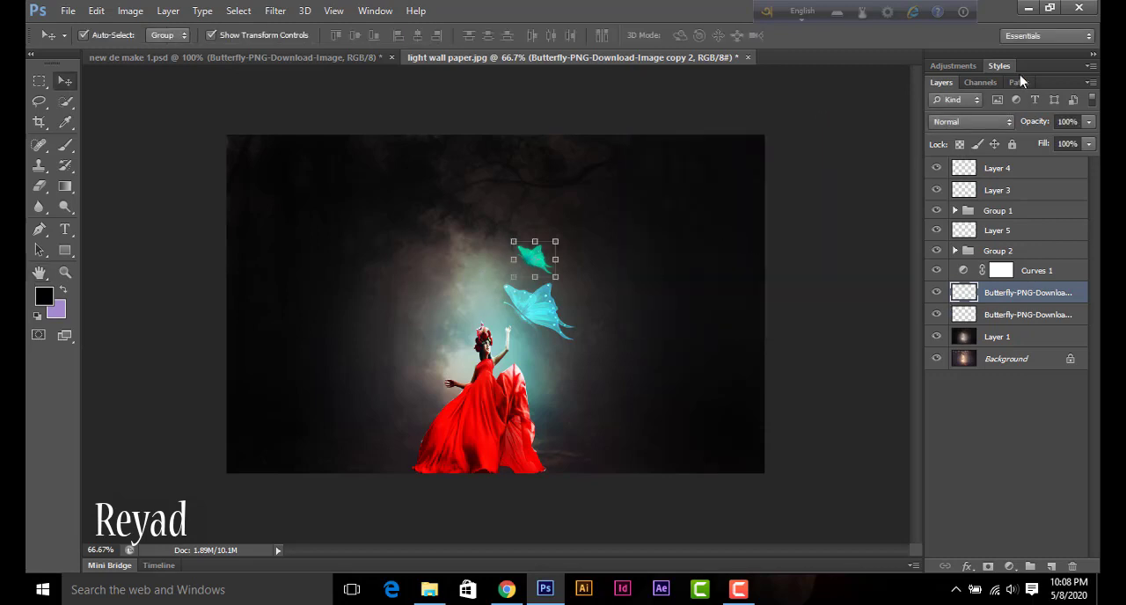
# Step: Set the blurred butterfly copy to Overlay blending and group it with the sharp small butterfly's layer
pyautogui.click(980, 121)
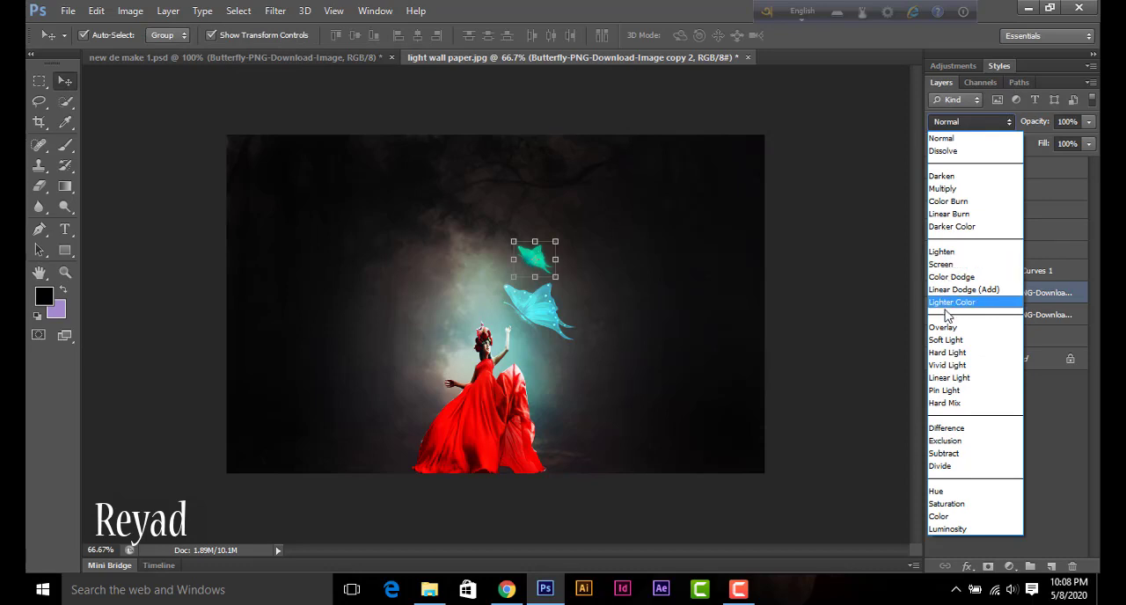
pyautogui.click(944, 328)
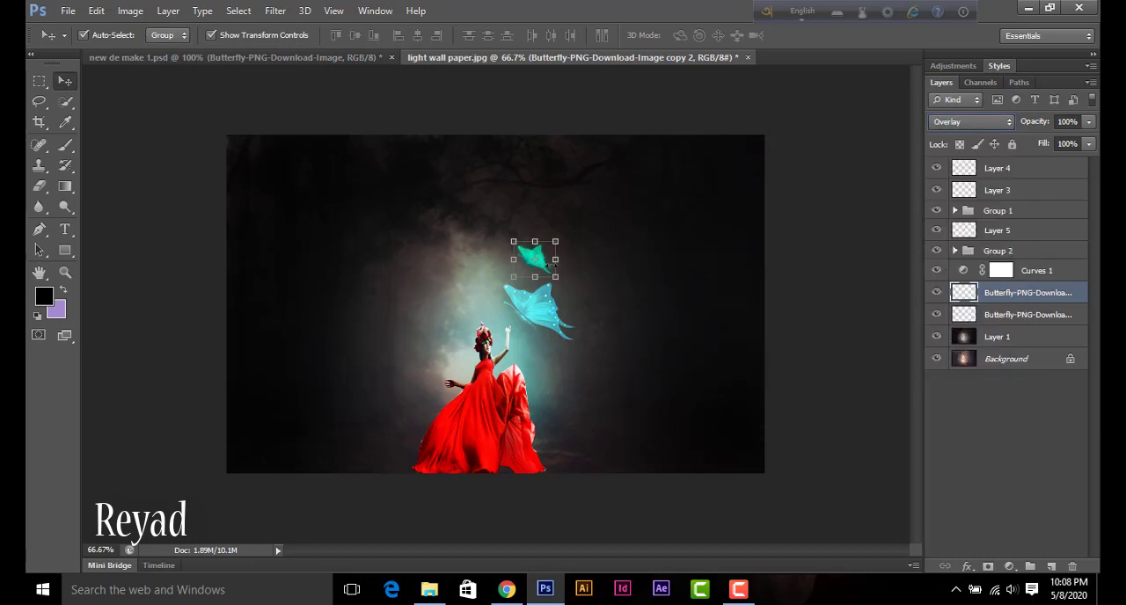
pyautogui.keyDown('shift'); pyautogui.click(1009, 315); pyautogui.keyUp('shift')
pyautogui.hotkey('ctrl', 'g')
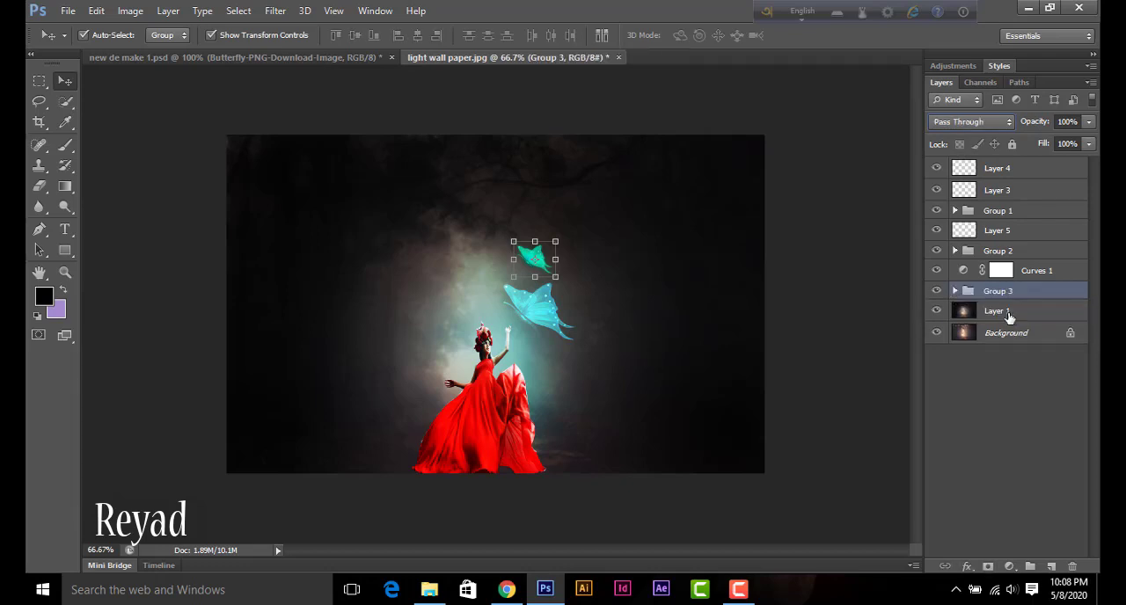
# Step: Paint a soft glow around the small butterfly on a new layer above Group 3, using a 125-pixel brush in sampled cyan #59c9d1 at 34% opacity
pyautogui.click(1051, 566)
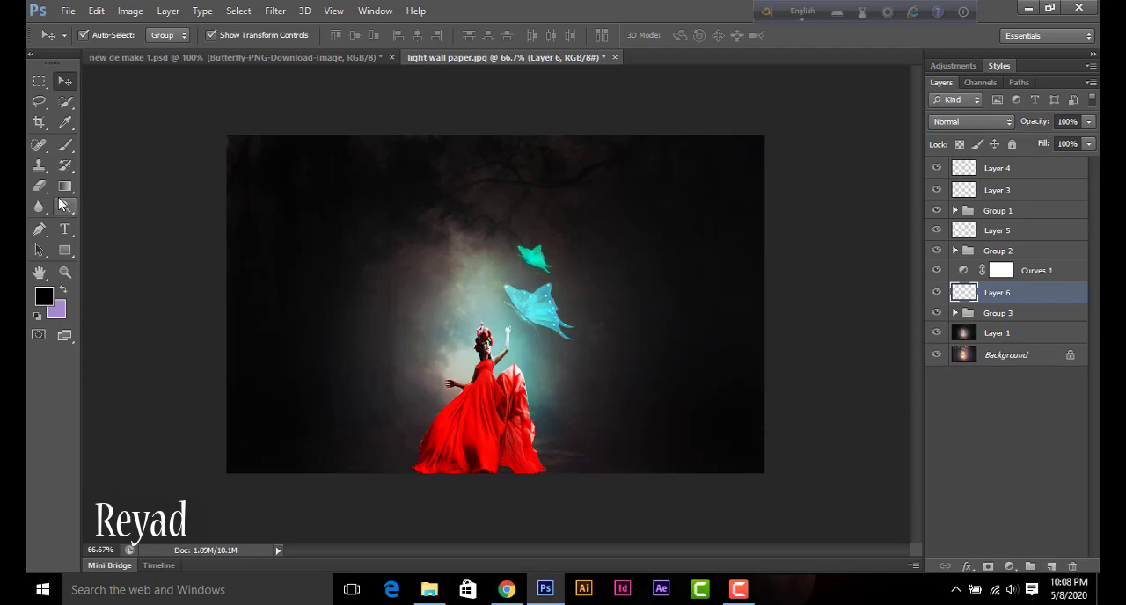
pyautogui.click(67, 149)
pyautogui.rightClick(68, 147)
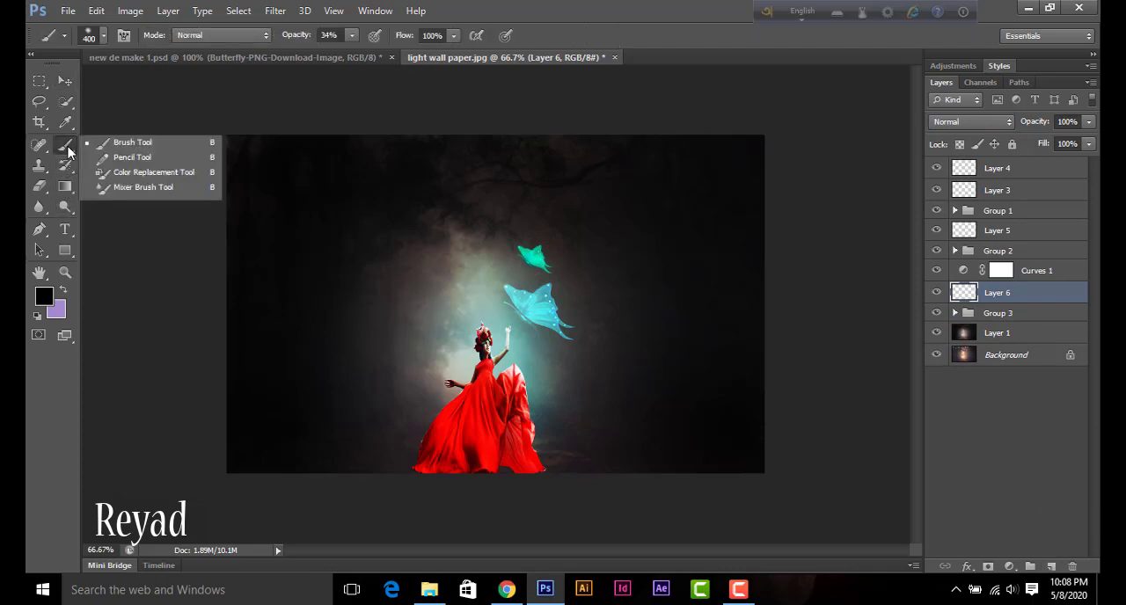
pyautogui.click(118, 147)
pyautogui.click(45, 299)
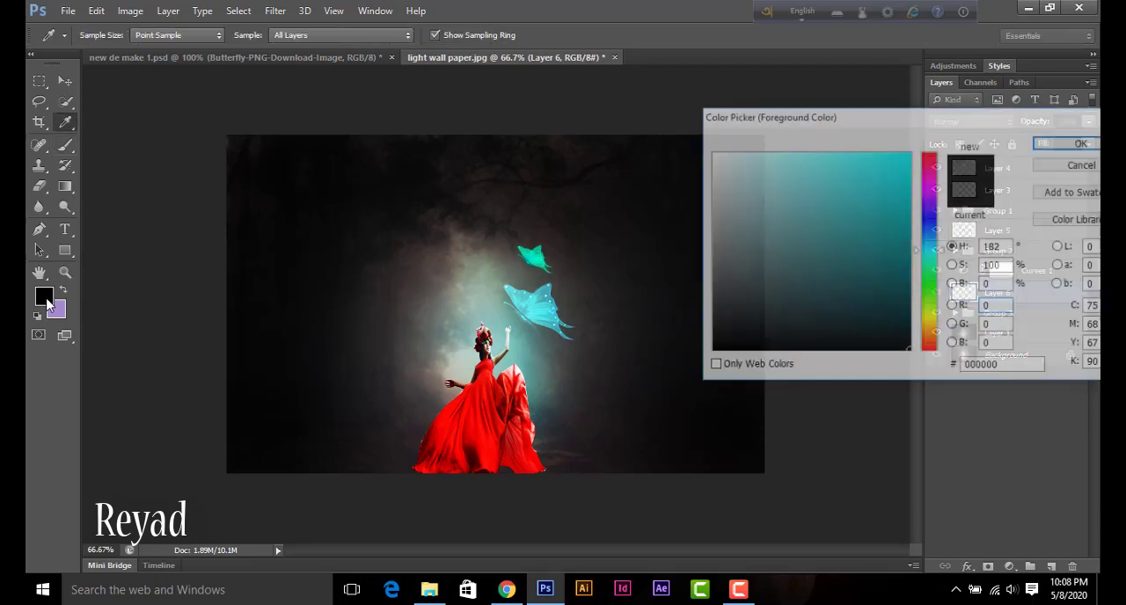
pyautogui.click(527, 307)
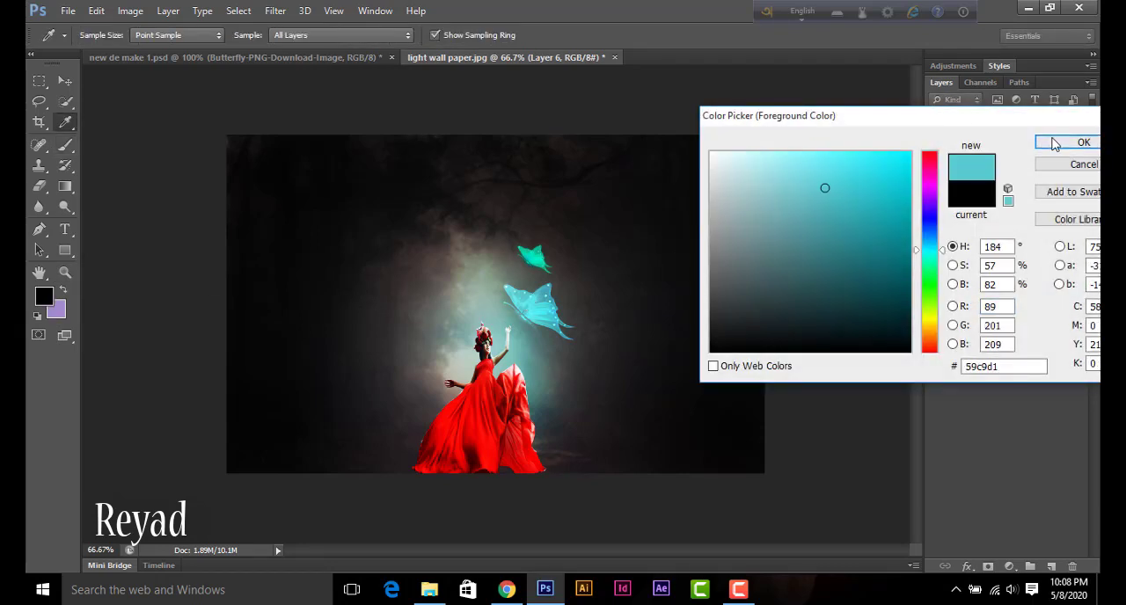
pyautogui.click(1083, 142)
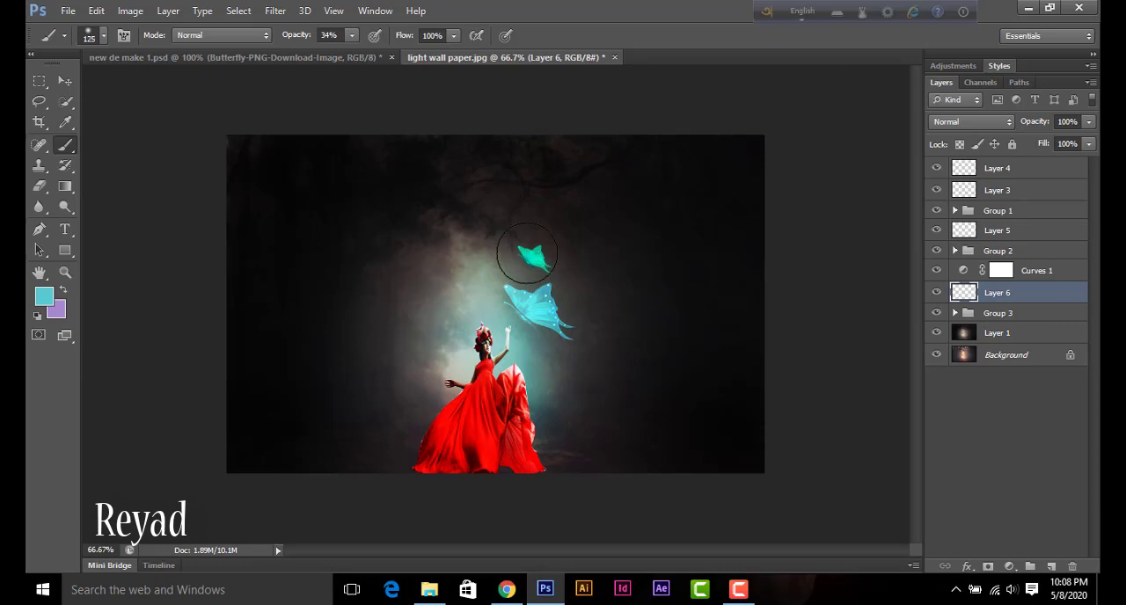
pyautogui.click(515, 254)
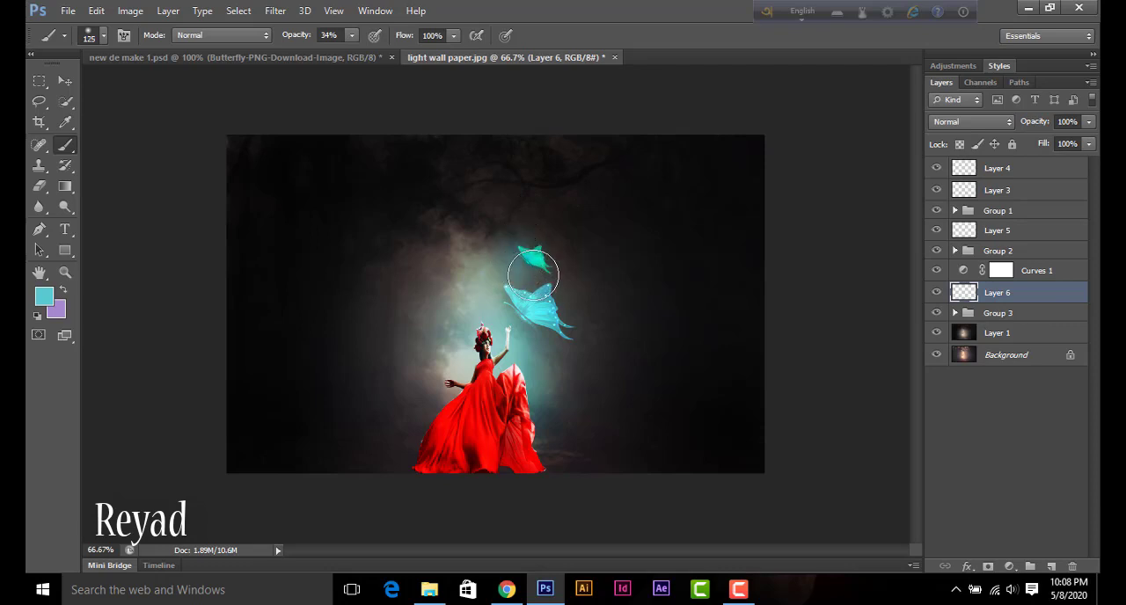
pyautogui.click(528, 254)
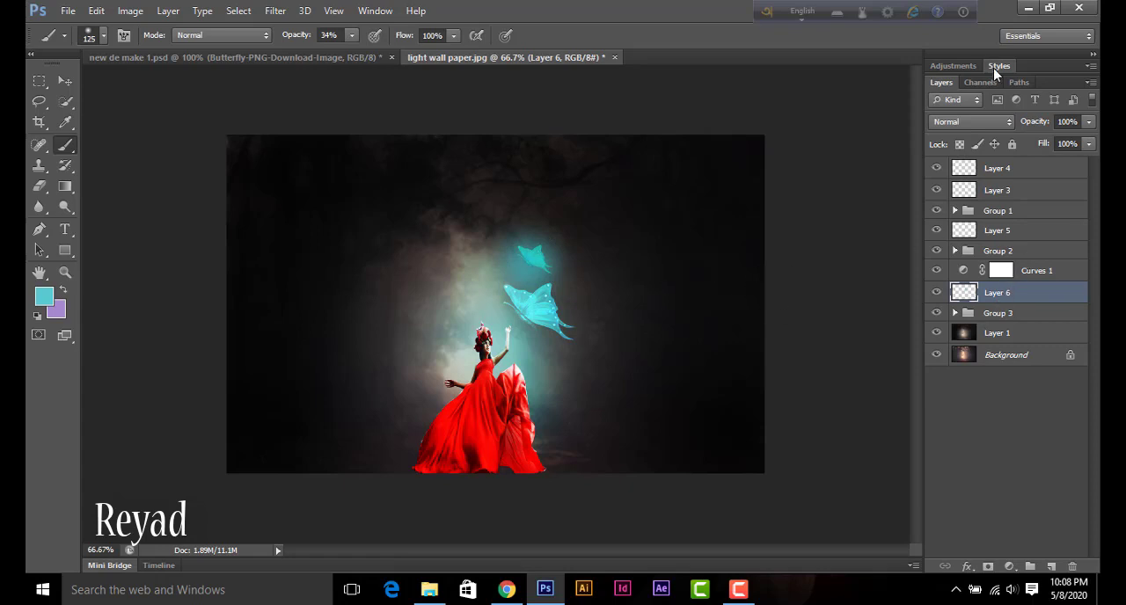
# Step: Set the small butterfly's glow layer to Overlay blending and 78% opacity
pyautogui.click(976, 125)
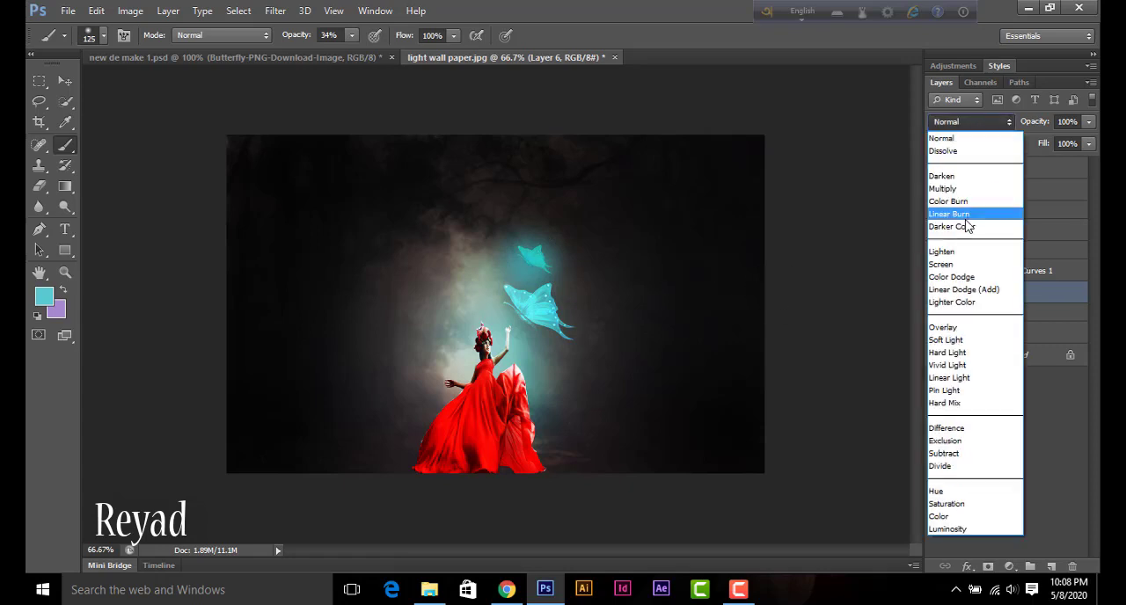
pyautogui.click(945, 328)
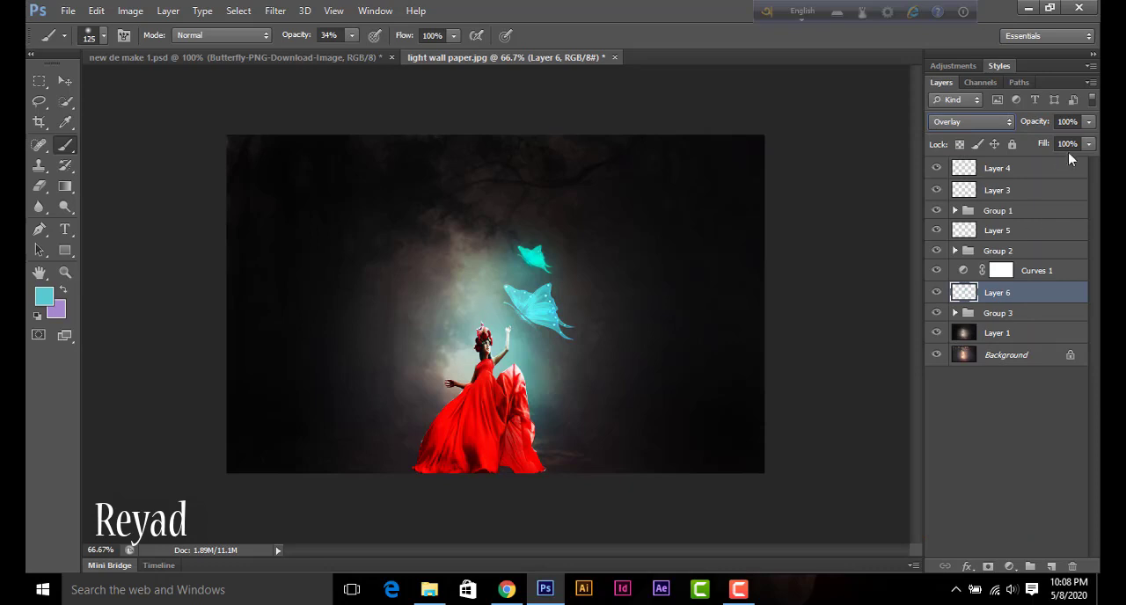
pyautogui.click(1088, 122)
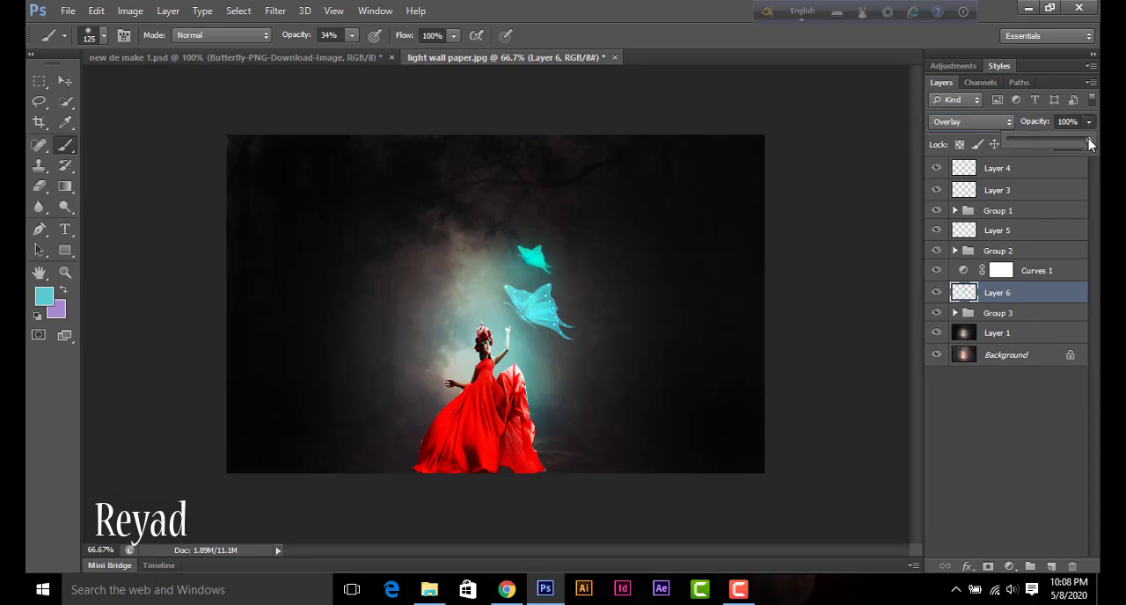
pyautogui.moveTo(1089, 145); pyautogui.dragTo(1071, 145)
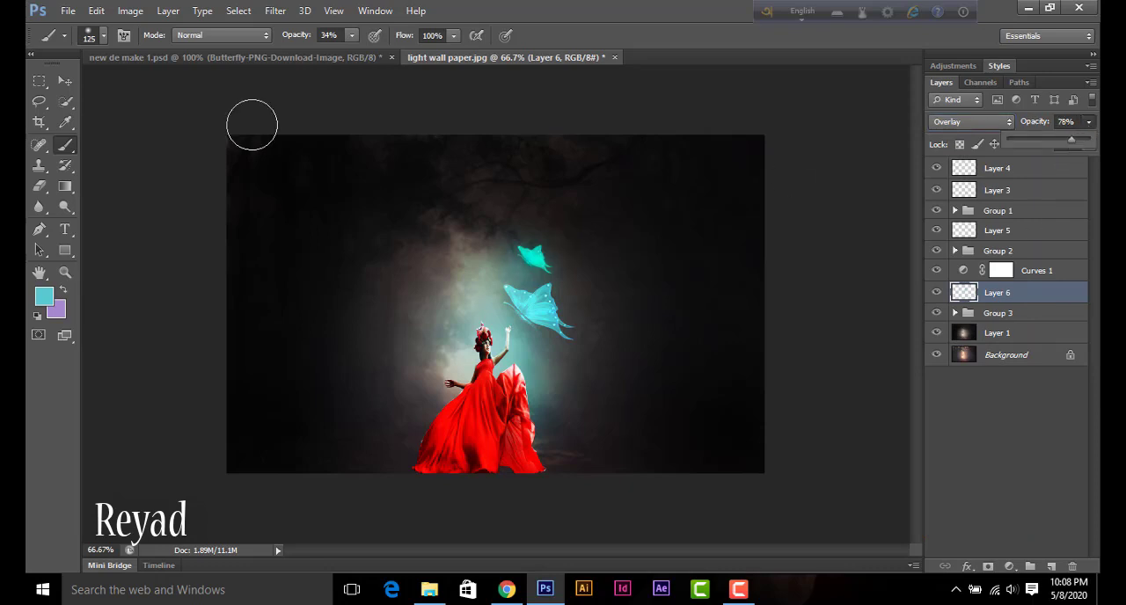
pyautogui.click(64, 80)
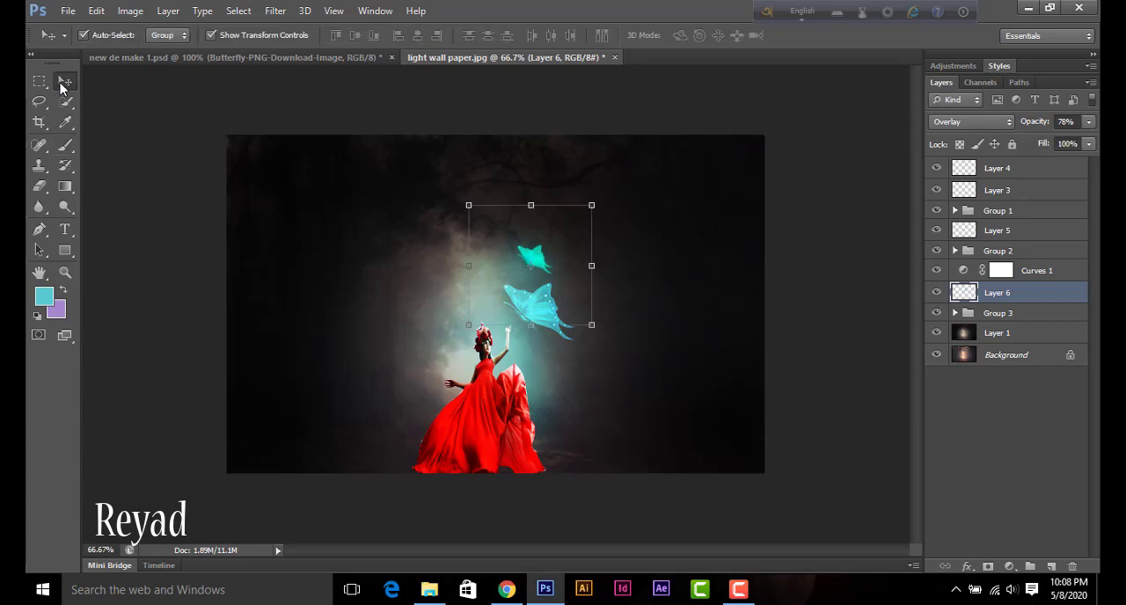
pyautogui.click(342, 181)
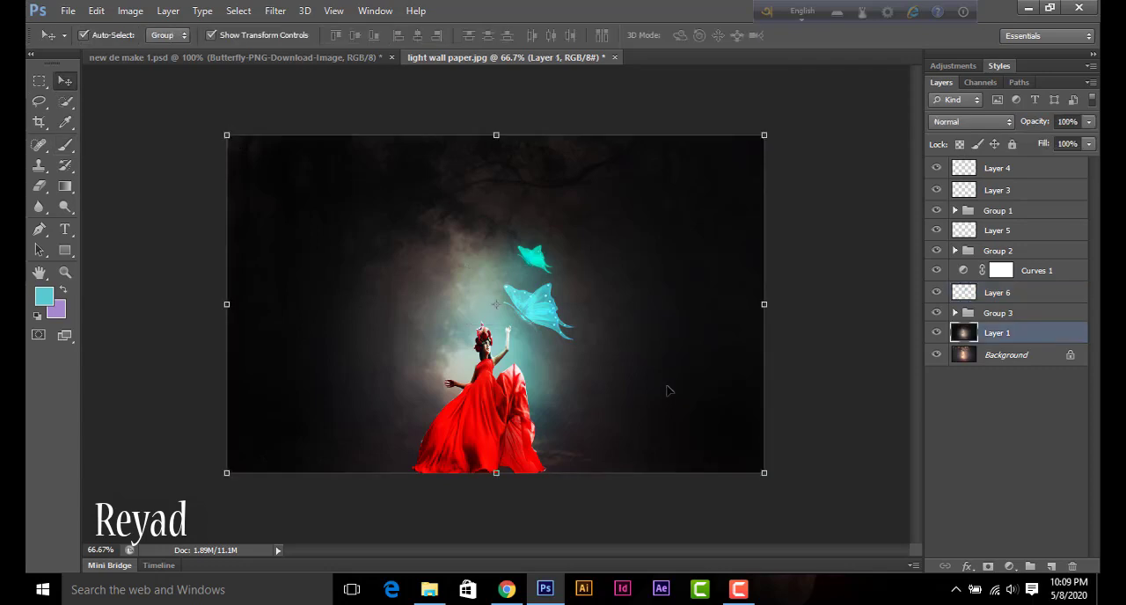
pyautogui.moveTo(489, 425); pyautogui.dragTo(472, 434)
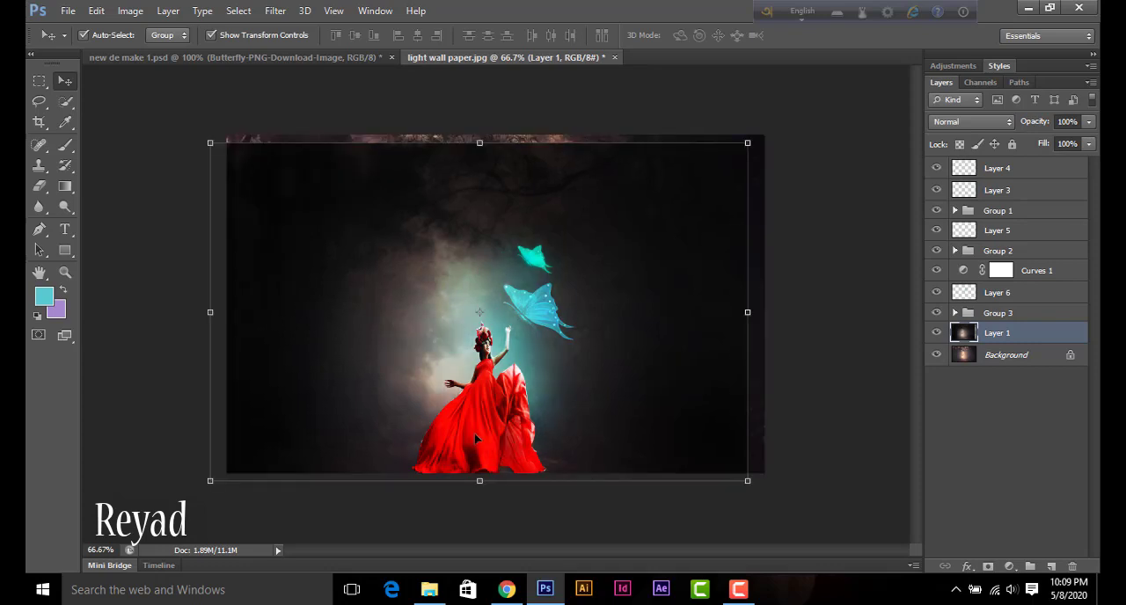
pyautogui.hotkey('ctrl', 'z')
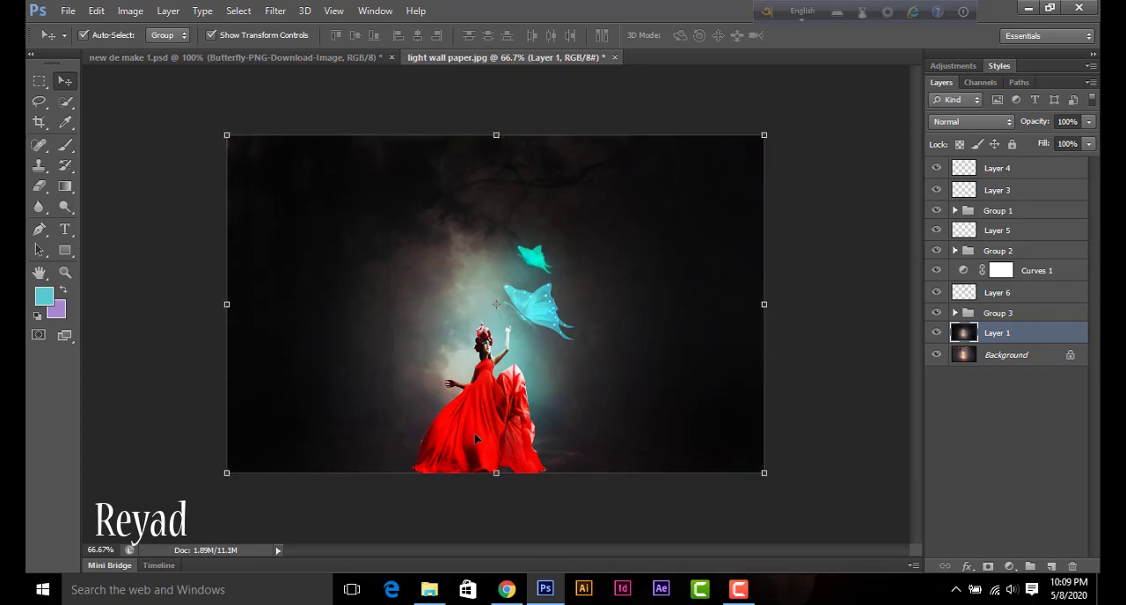
# Step: Apply a Gaussian Blur with an 11.4-pixel radius to Layer 2 copy inside the woman's group
pyautogui.click(491, 432)
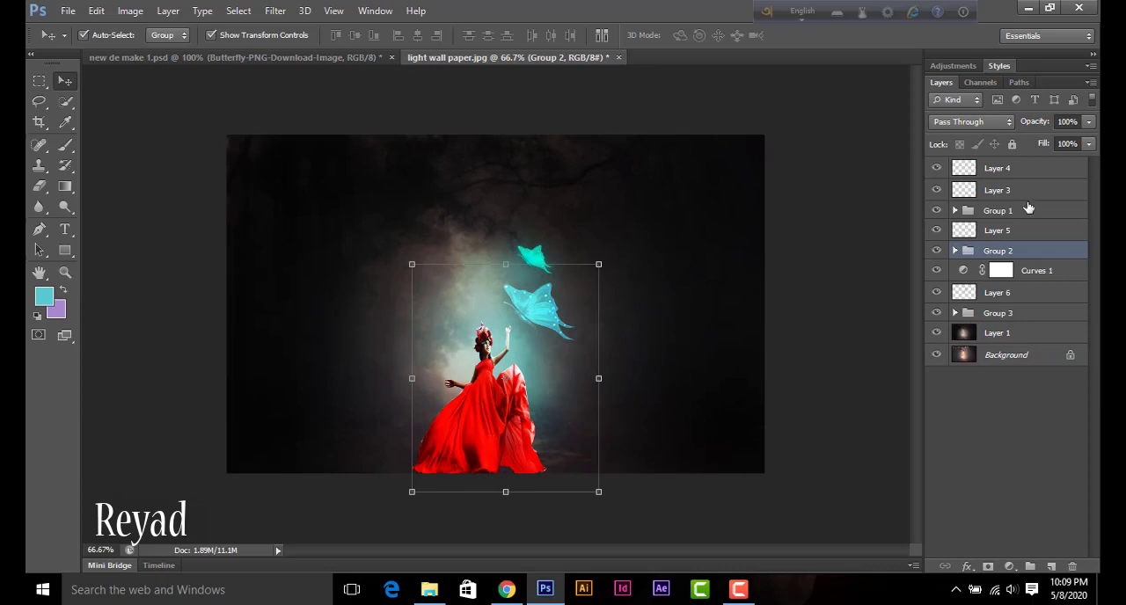
pyautogui.doubleClick(988, 253)
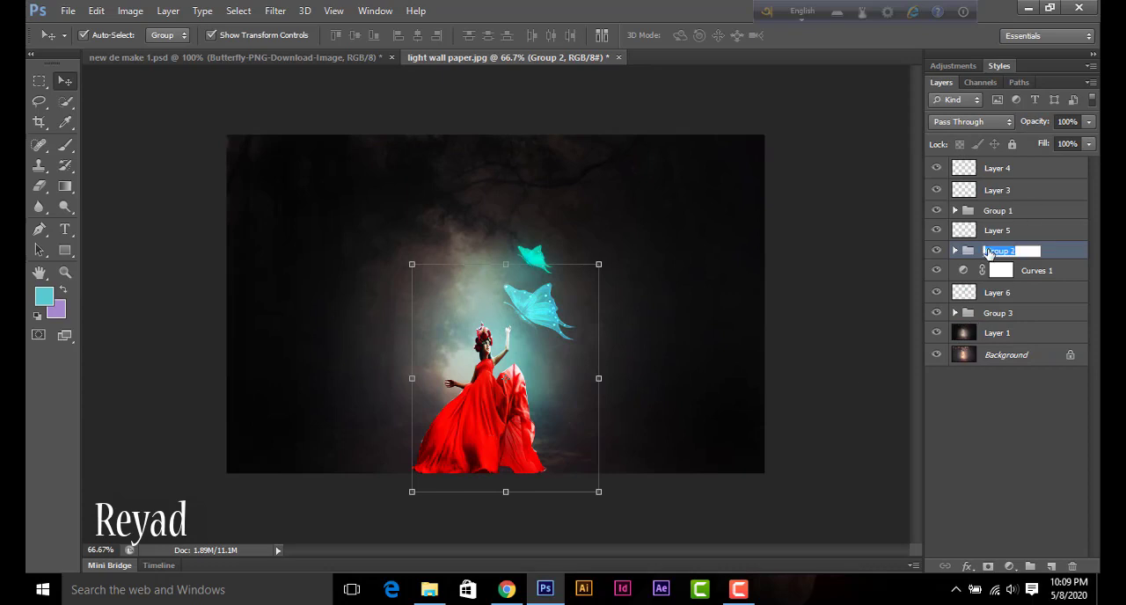
pyautogui.press('Return')
pyautogui.click(955, 252)
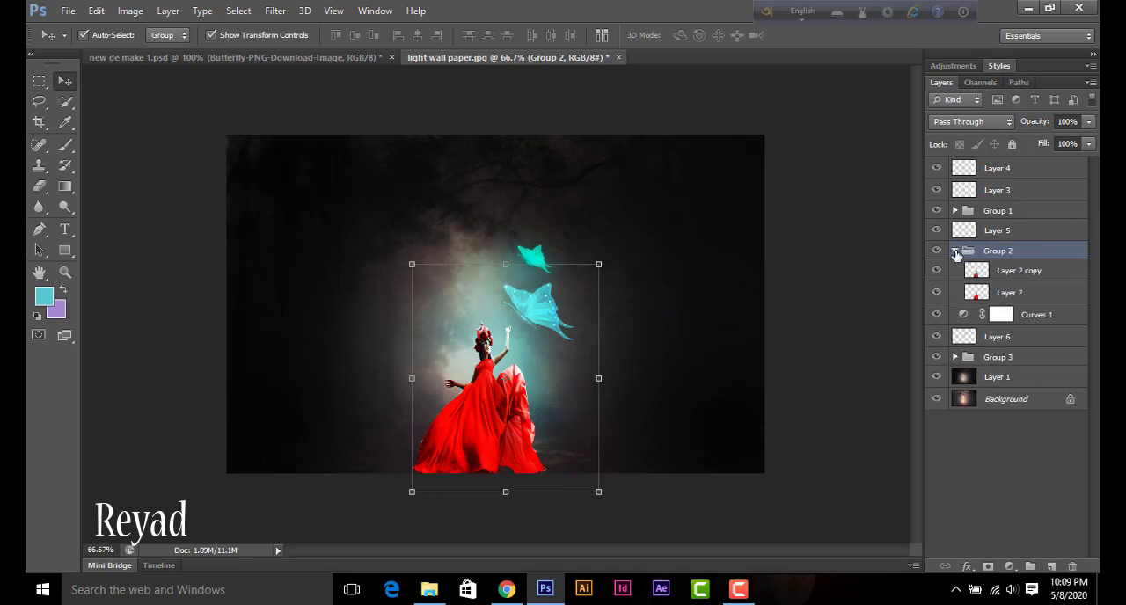
pyautogui.click(1045, 275)
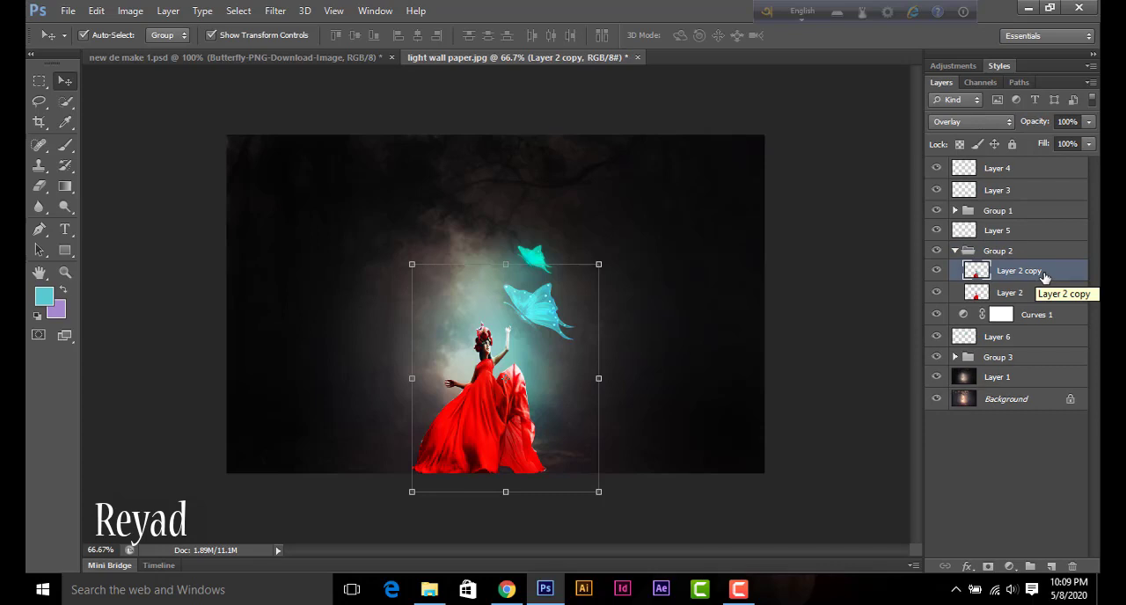
pyautogui.click(289, 15)
pyautogui.moveTo(344, 171)
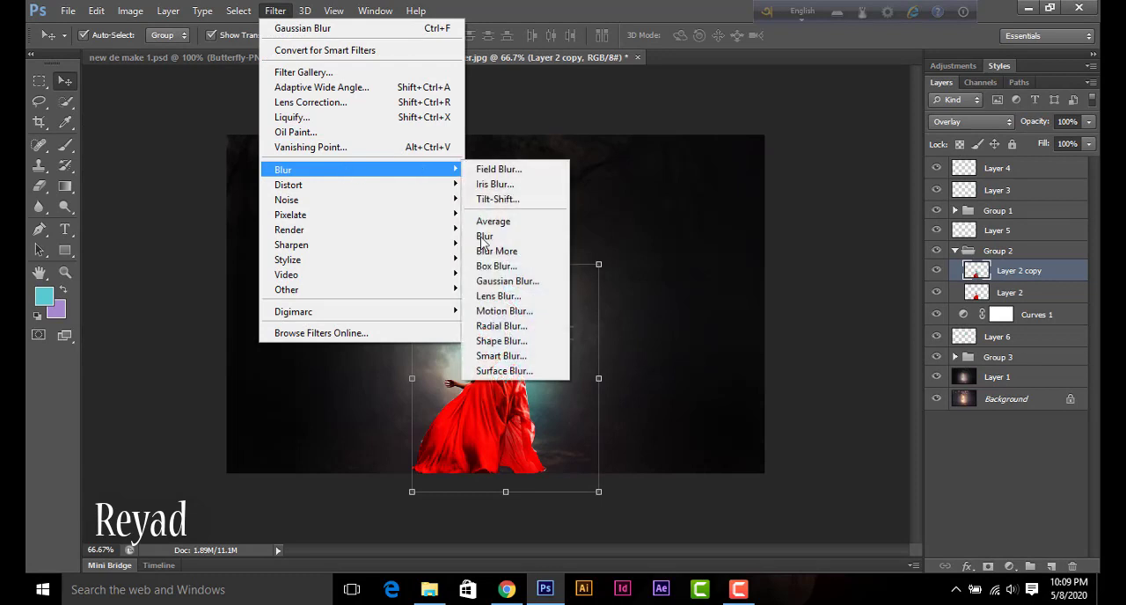
pyautogui.click(502, 281)
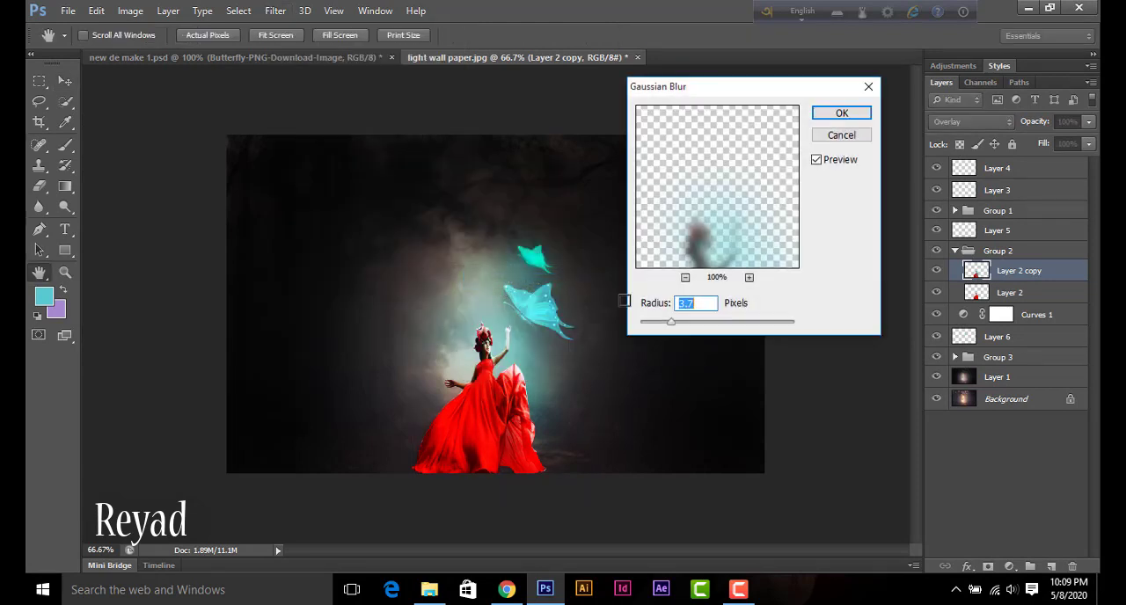
pyautogui.moveTo(674, 323); pyautogui.dragTo(741, 324)
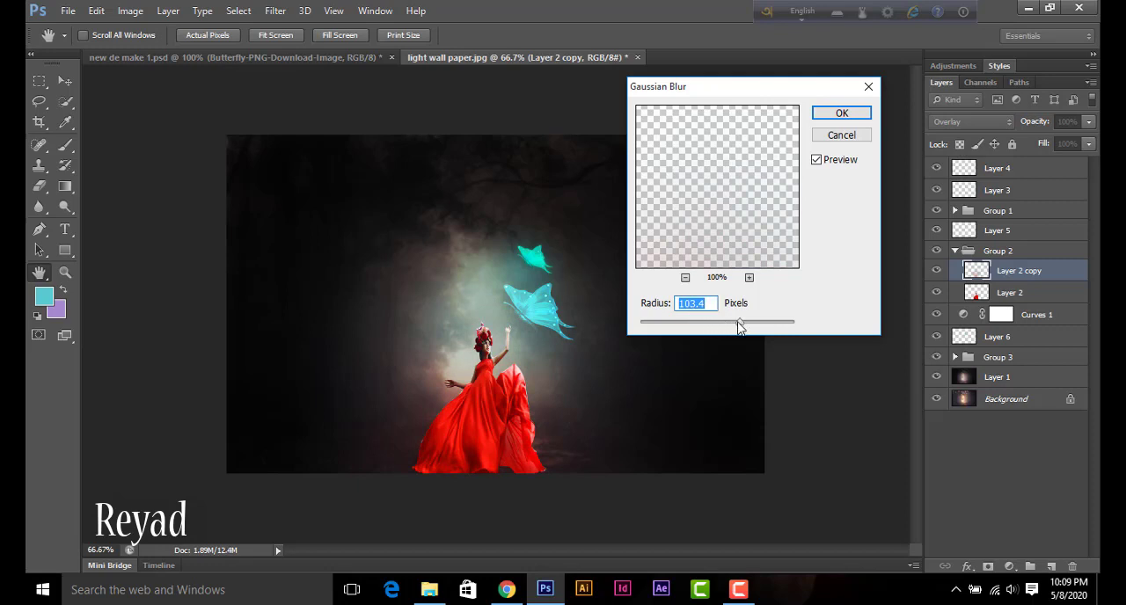
pyautogui.moveTo(738, 324); pyautogui.dragTo(703, 322)
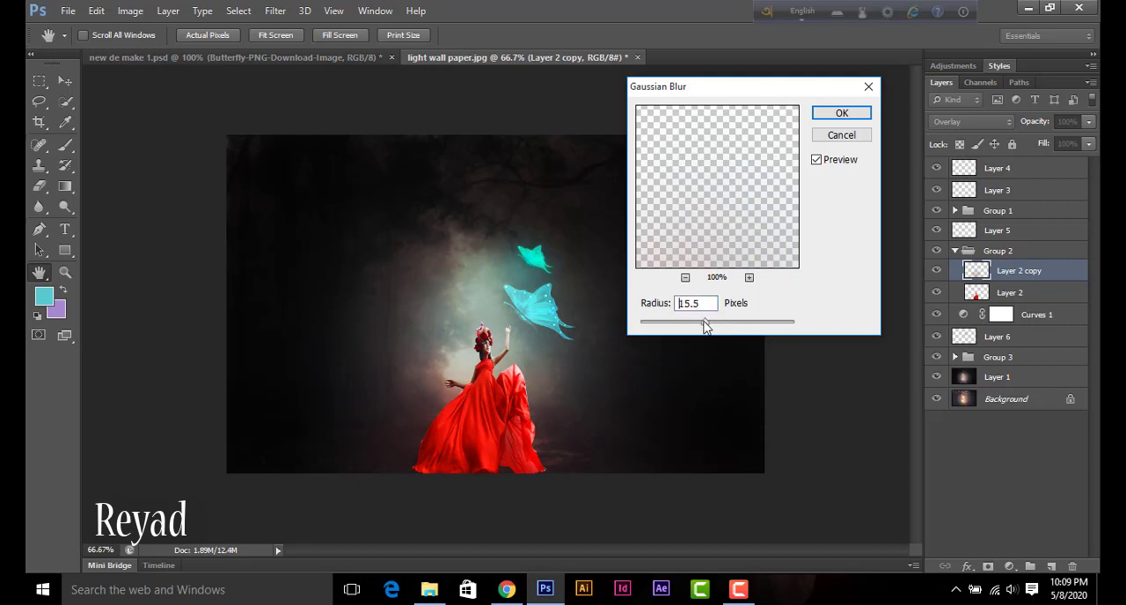
pyautogui.click(842, 115)
# Step: Choose Overlay as the blend mode of the blurred woman copy, then deselect it
pyautogui.press('v')
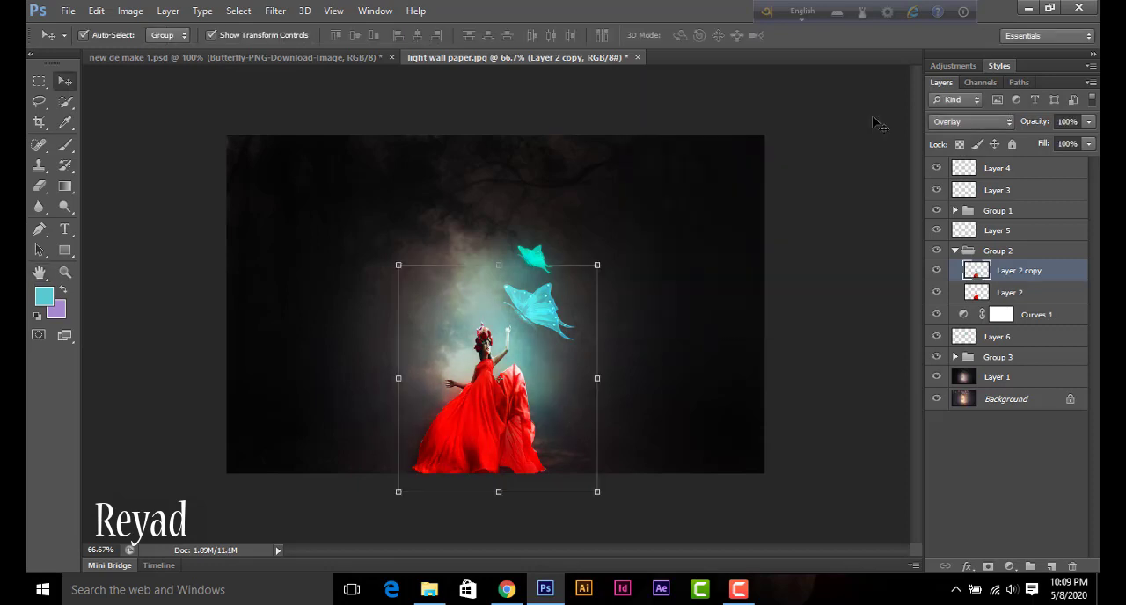
pyautogui.click(943, 127)
pyautogui.click(950, 332)
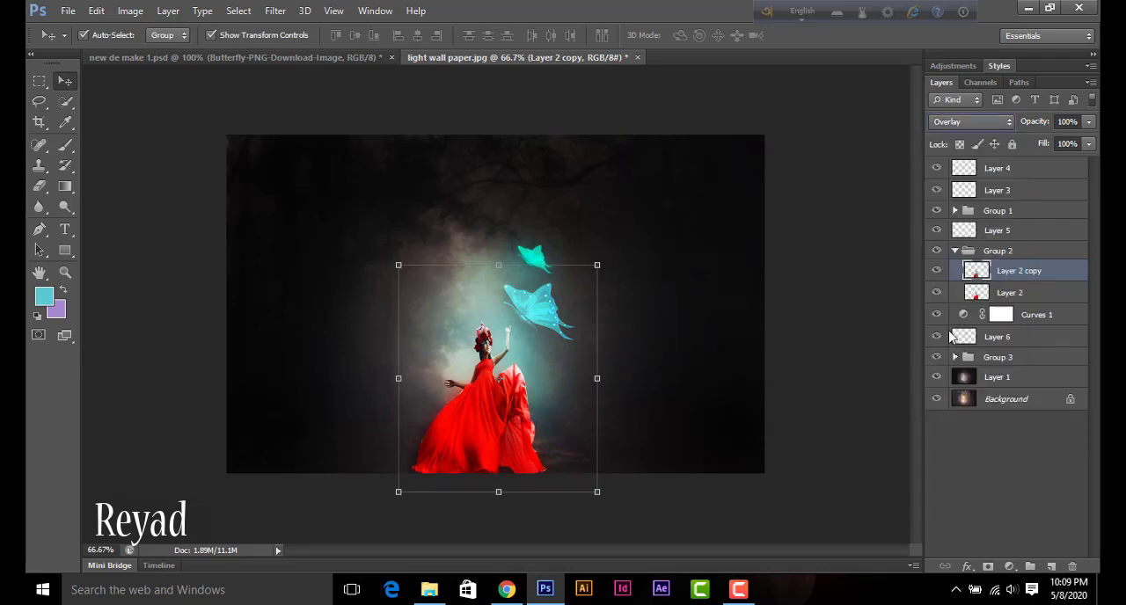
pyautogui.click(739, 369)
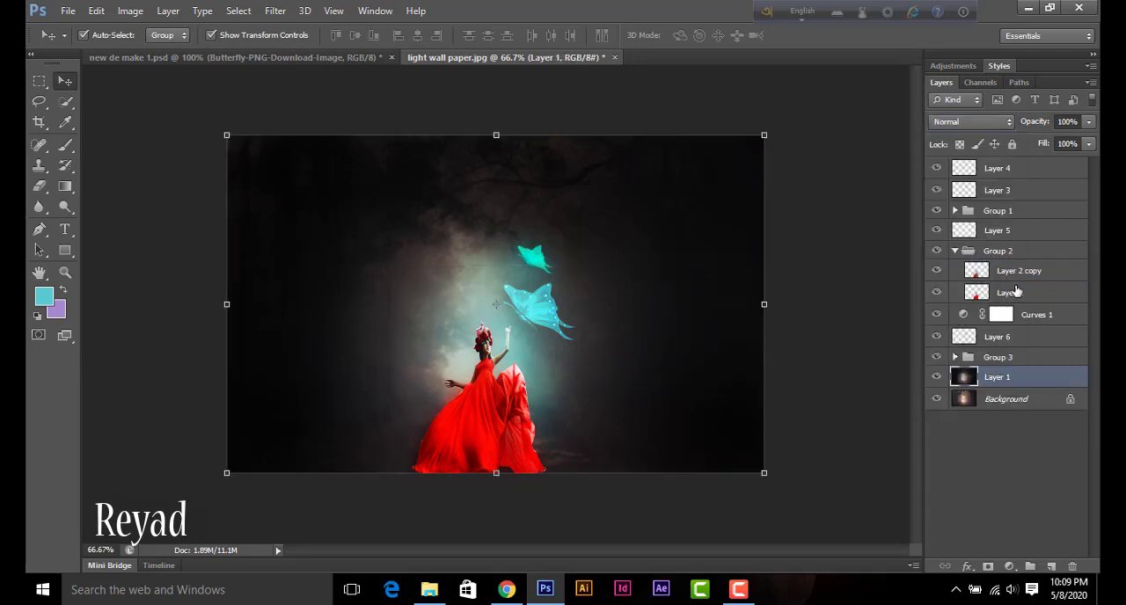
# Step: Paint cyan light over the woman's face, arm and dress on a new layer above Layer 2 copy, using an 80-pixel brush at 34% opacity
pyautogui.click(1017, 274)
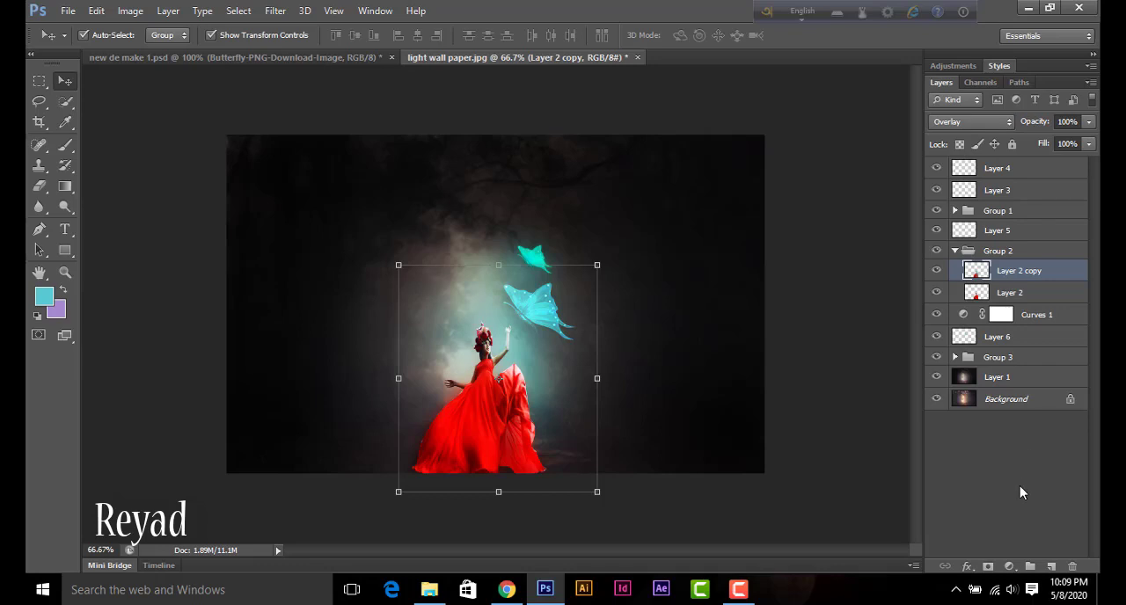
pyautogui.click(1051, 566)
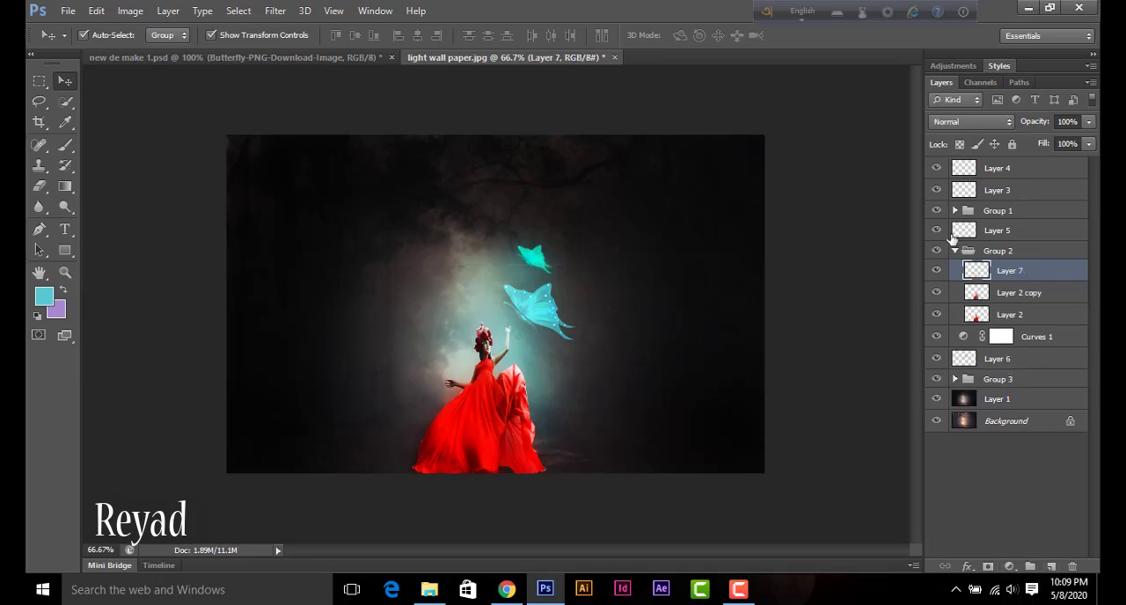
pyautogui.click(65, 145)
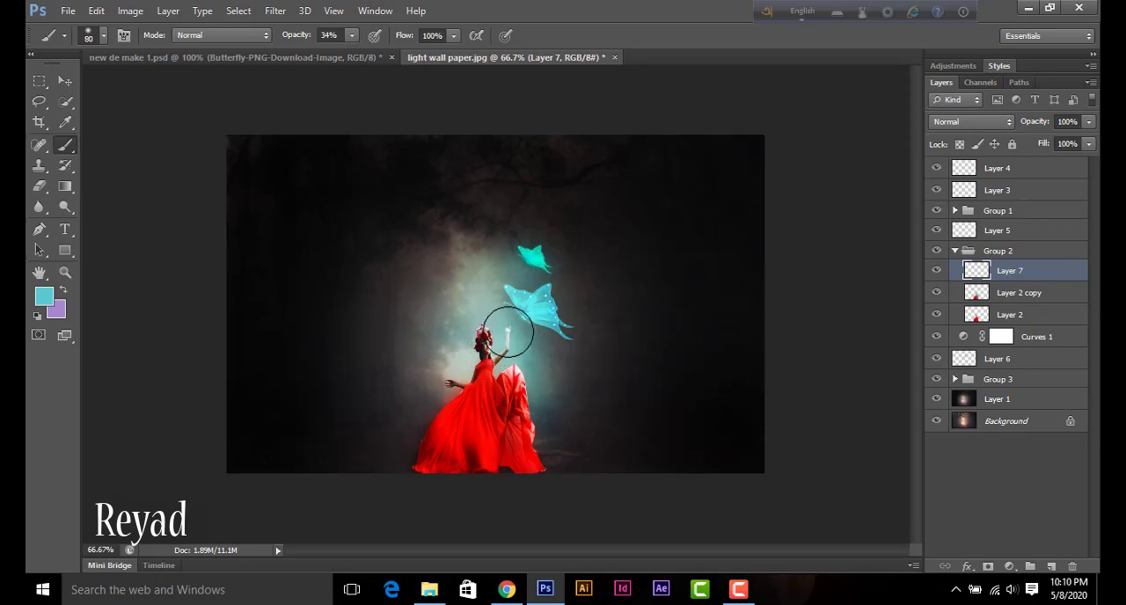
pyautogui.moveTo(494, 338); pyautogui.dragTo(527, 422)
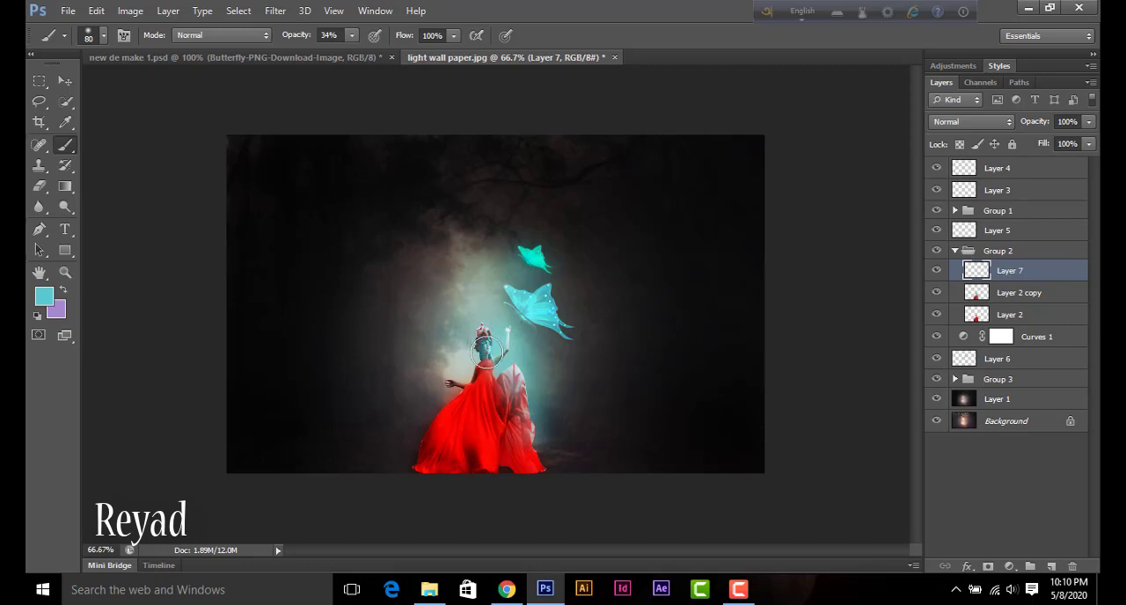
pyautogui.click(506, 393)
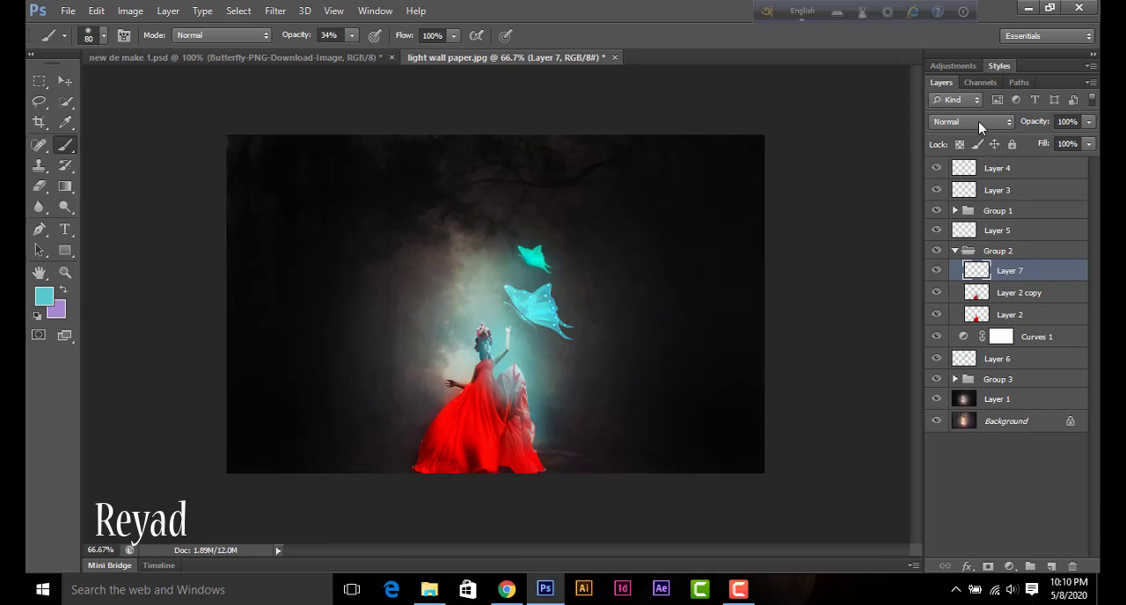
# Step: Set the cyan light layer over the woman to Overlay blending and reduce its opacity
pyautogui.click(978, 122)
pyautogui.click(985, 327)
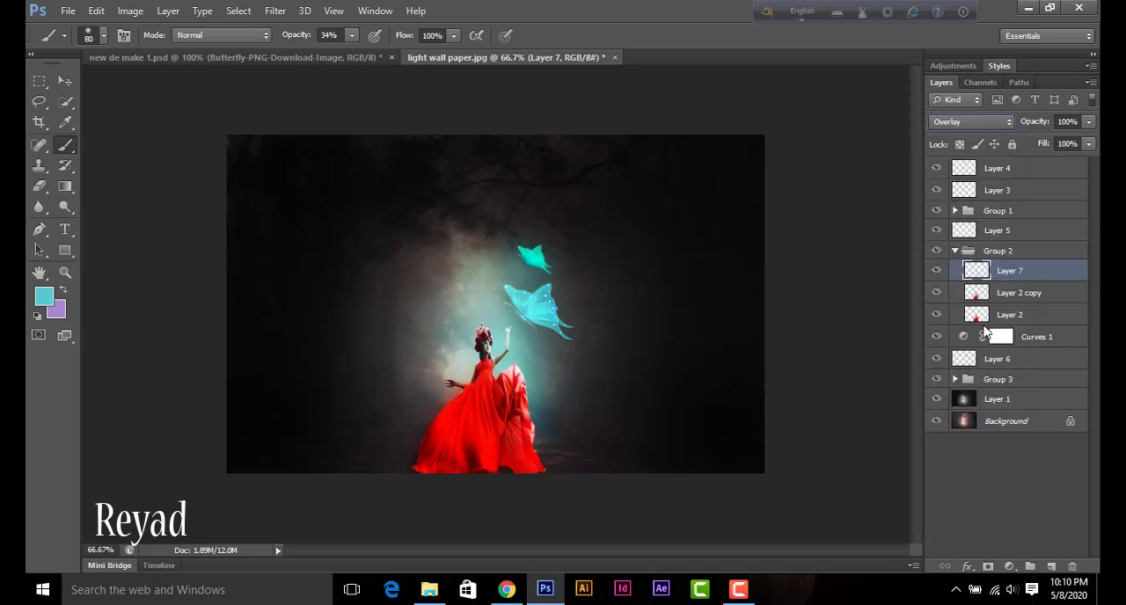
pyautogui.click(1088, 122)
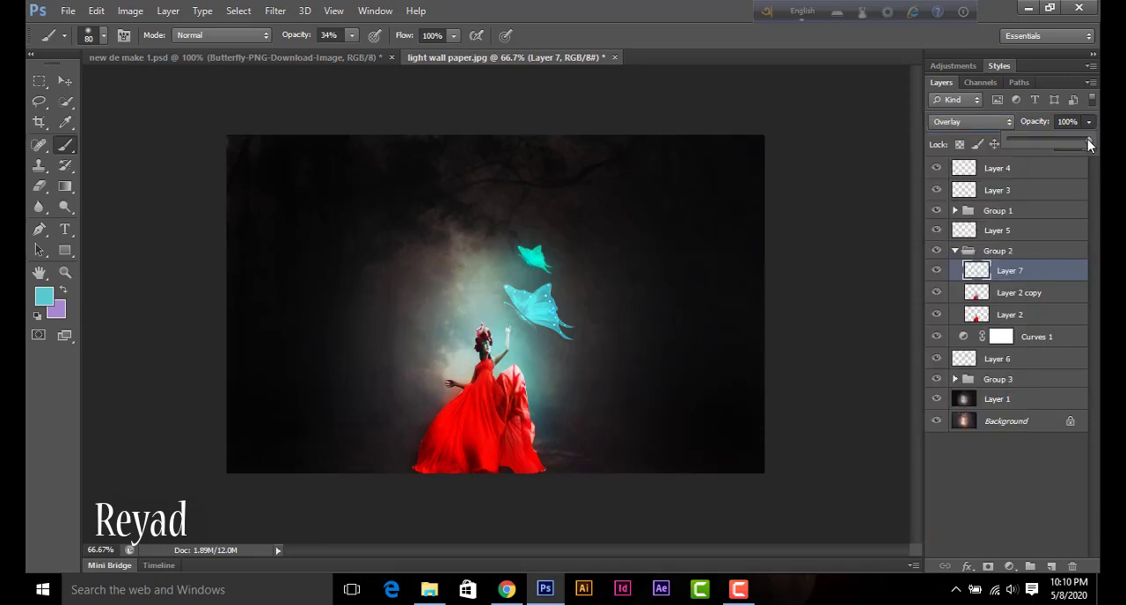
pyautogui.moveTo(1089, 144); pyautogui.dragTo(1056, 142)
# Step: Apply a Gaussian Blur with a 2.3-pixel radius to Layer 1, the forest backdrop, then deselect it
pyautogui.click(74, 91)
pyautogui.click(381, 304)
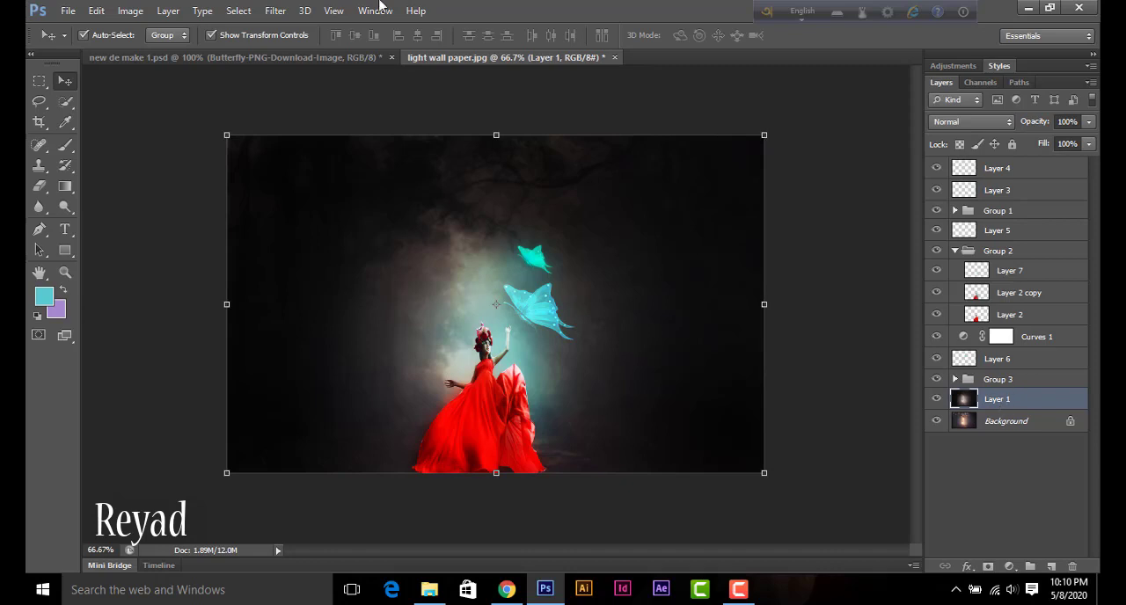
pyautogui.click(277, 12)
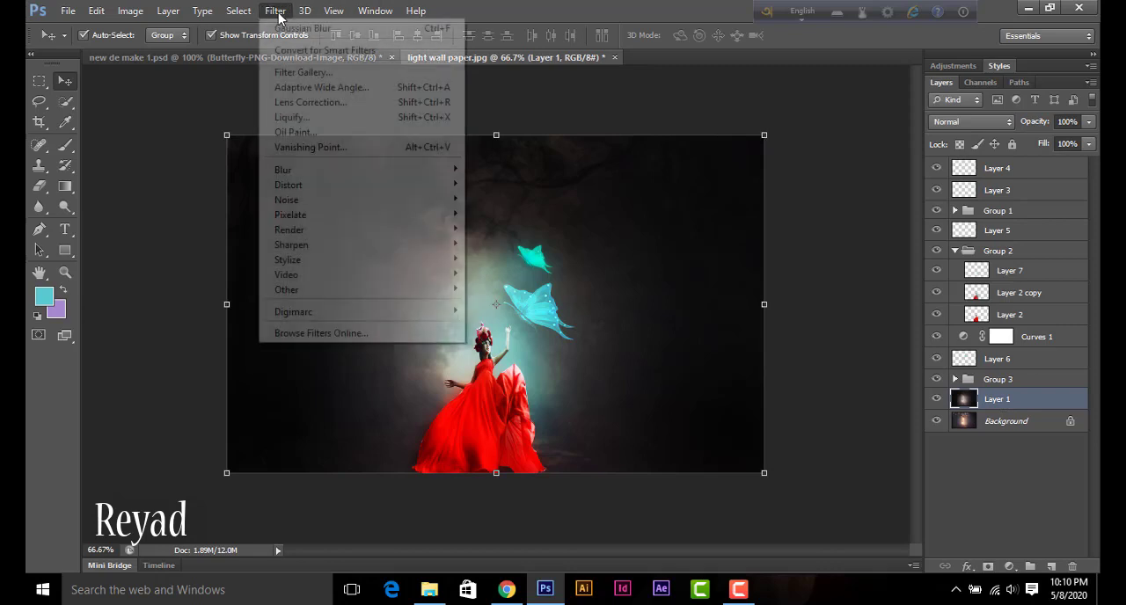
pyautogui.moveTo(327, 191)
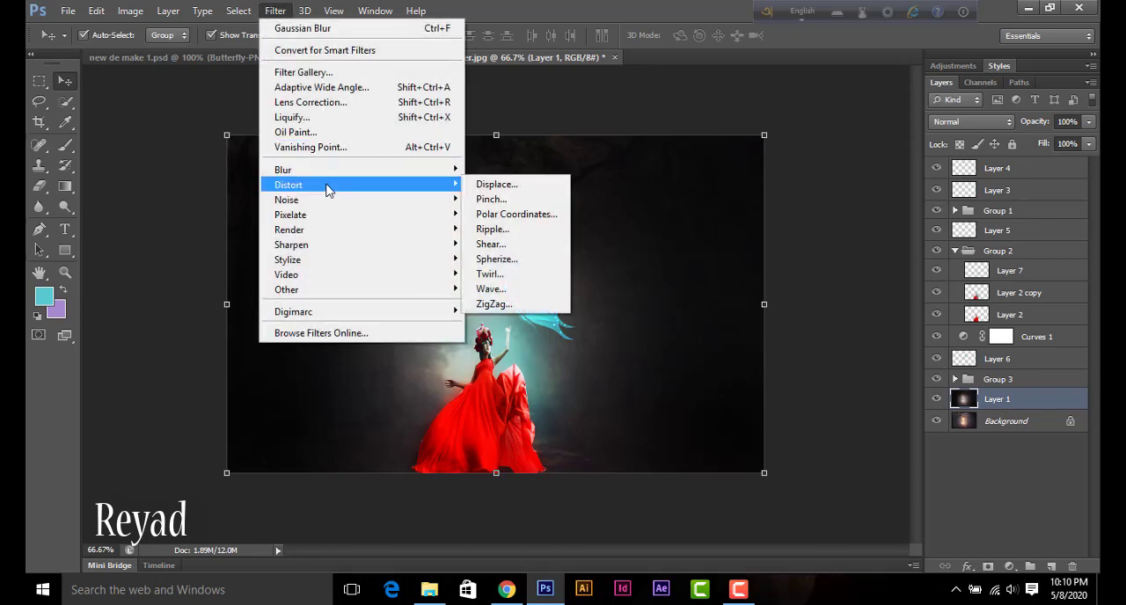
pyautogui.moveTo(335, 170)
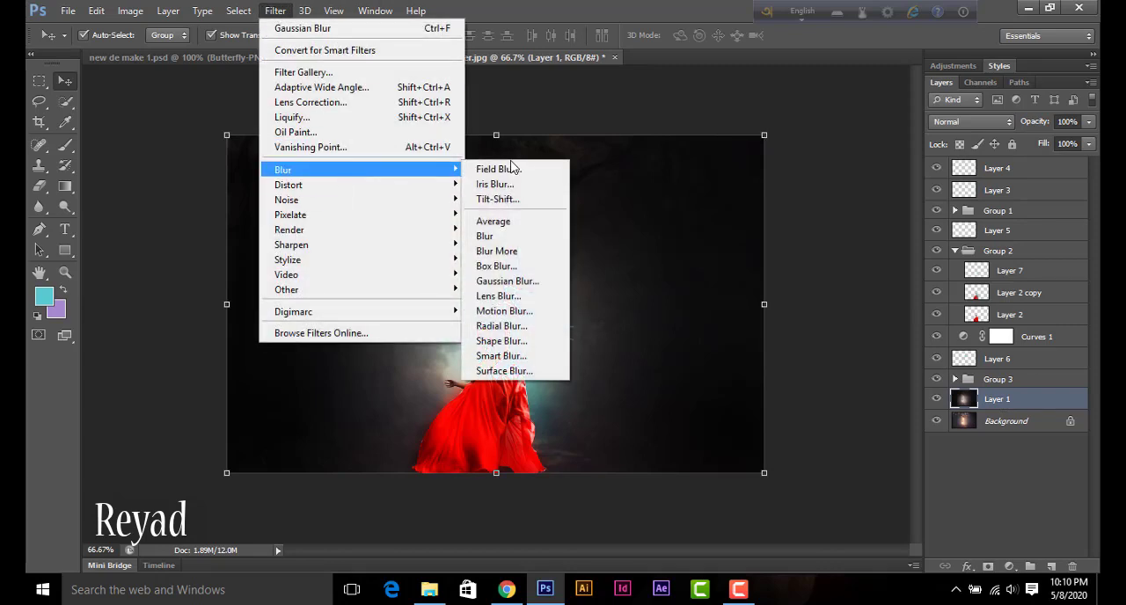
pyautogui.click(519, 281)
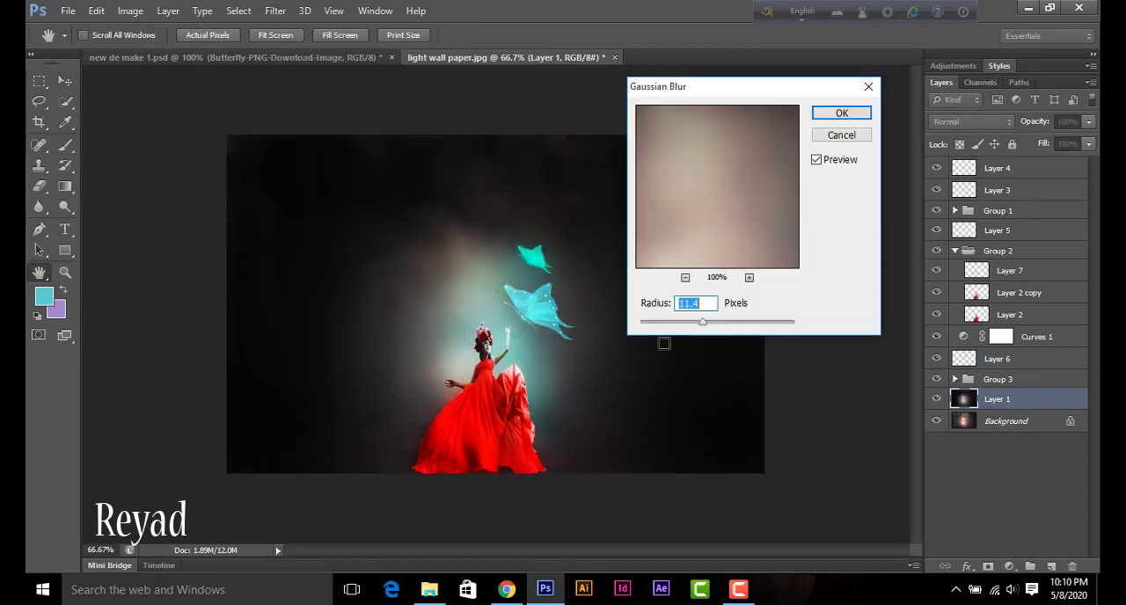
pyautogui.moveTo(703, 324); pyautogui.dragTo(658, 324)
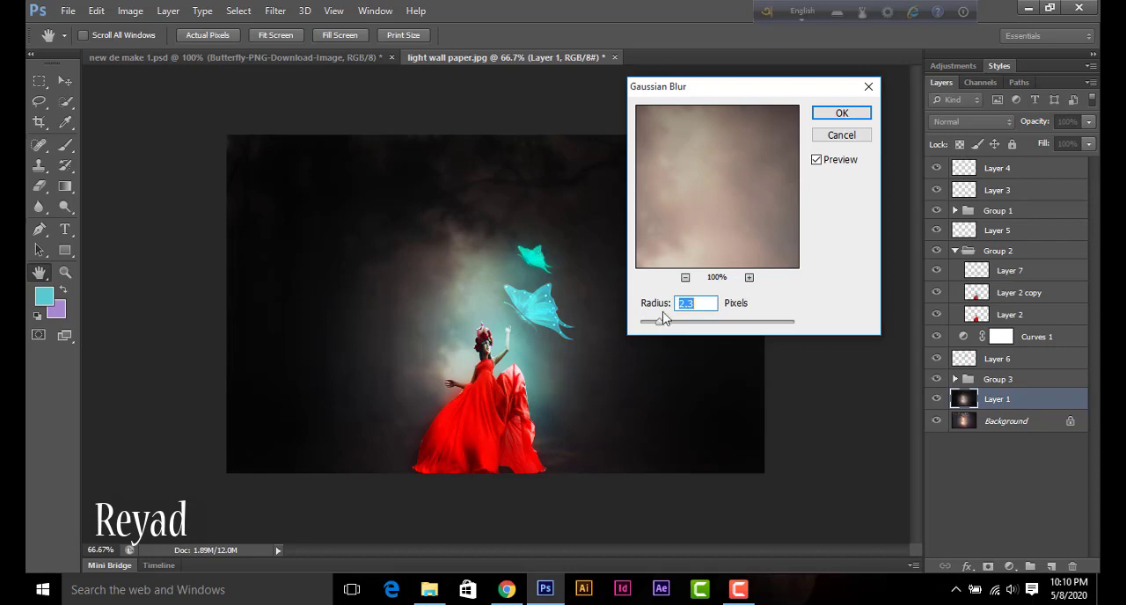
pyautogui.click(838, 113)
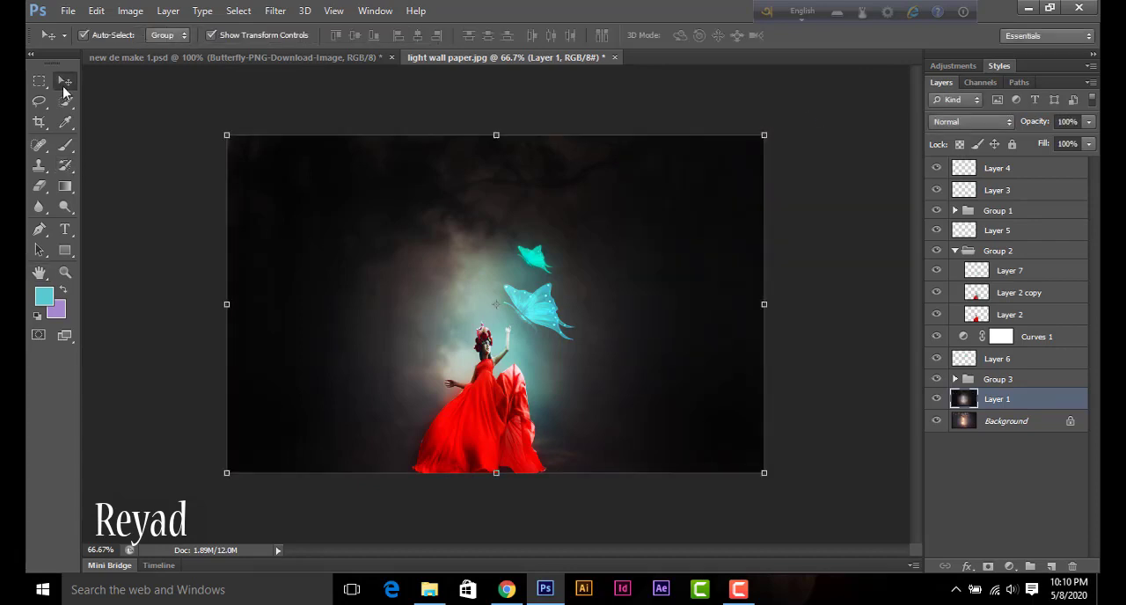
pyautogui.click(177, 187)
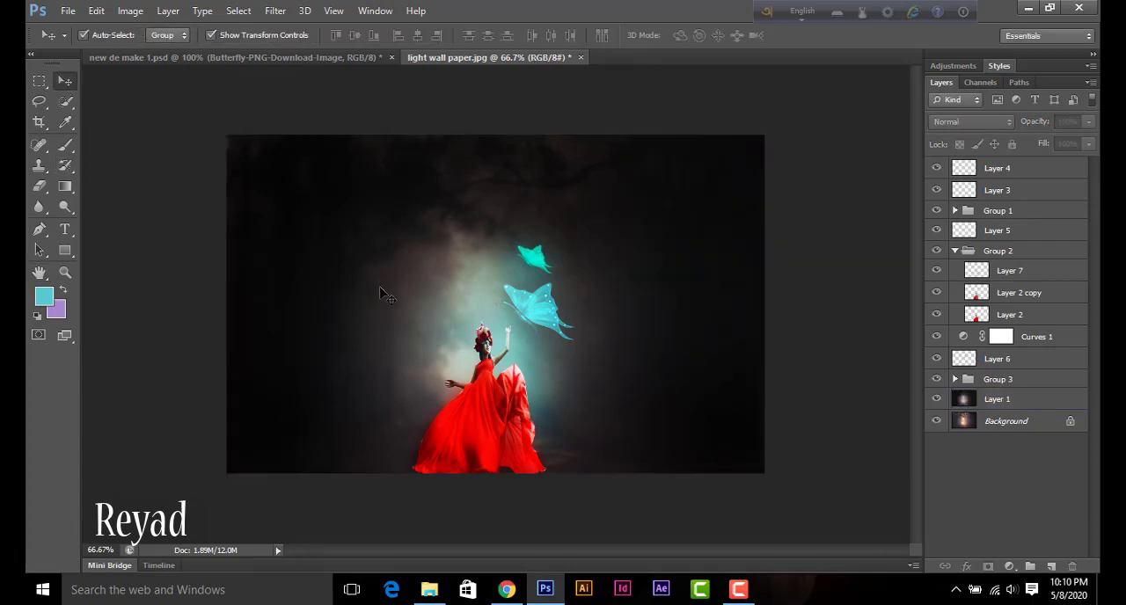
# Step: Adjust Hue/Saturation on Layer 2 in the woman's group, setting Hue to -24 and Saturation to -26
pyautogui.click(495, 422)
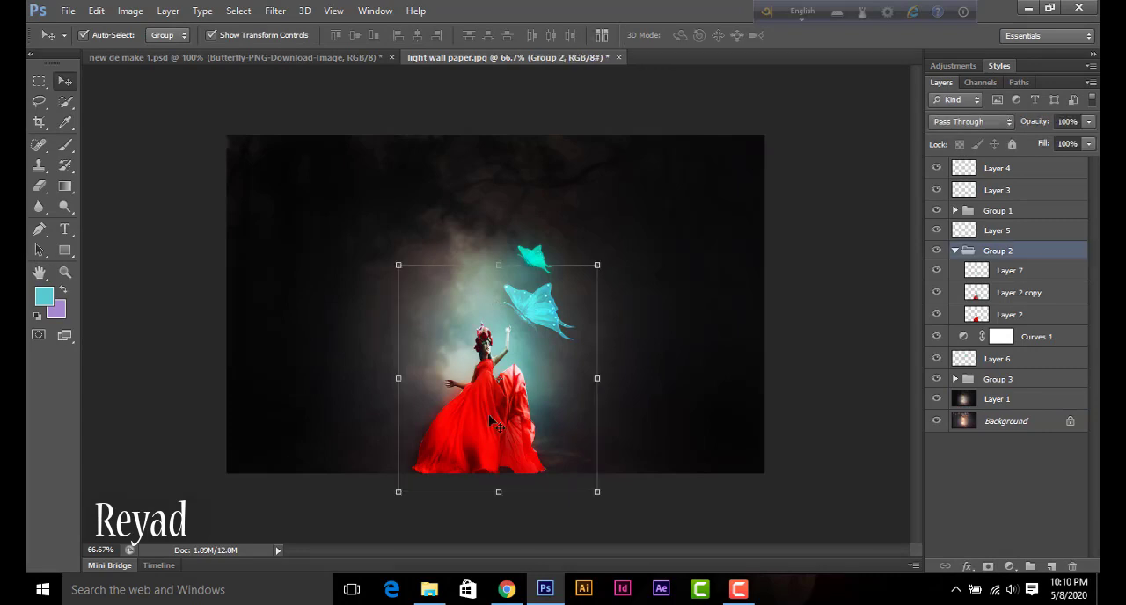
pyautogui.click(992, 318)
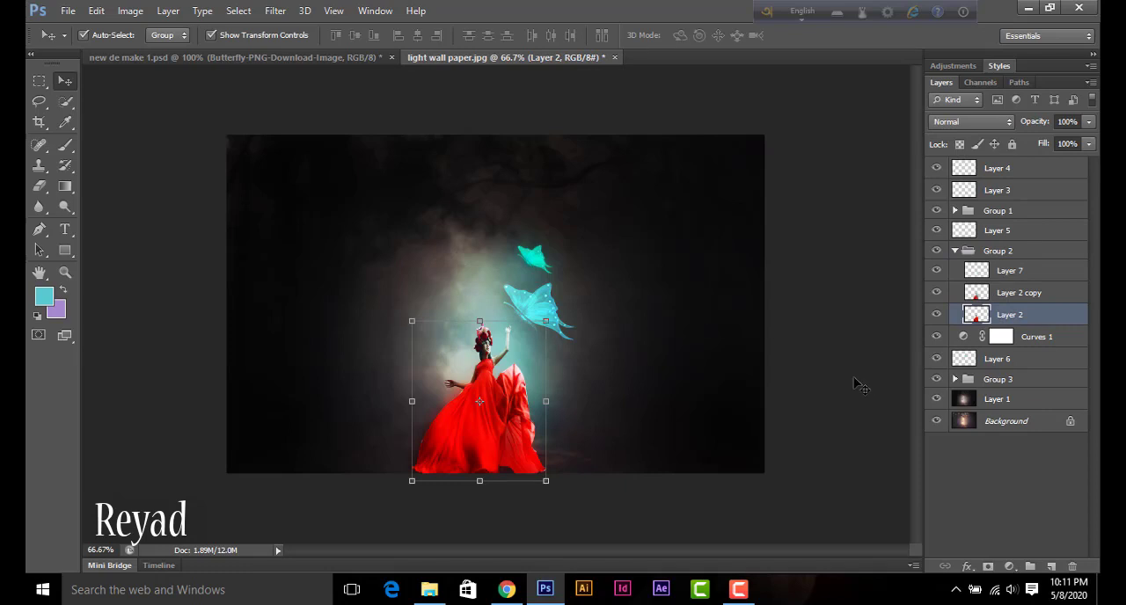
pyautogui.hotkey('ctrl', 'u')
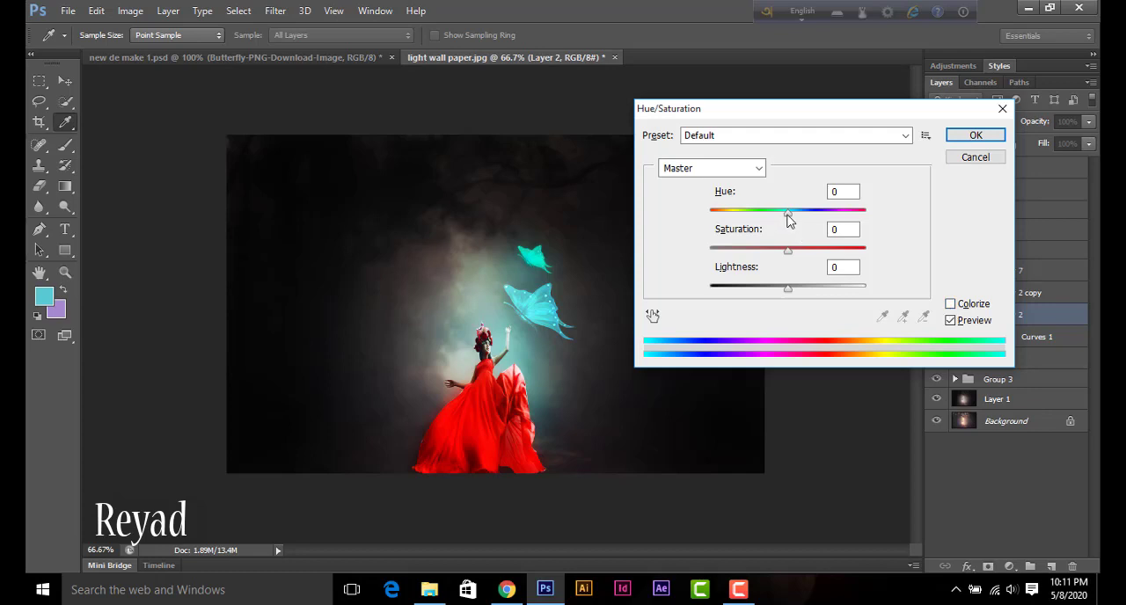
pyautogui.moveTo(787, 213); pyautogui.dragTo(762, 216)
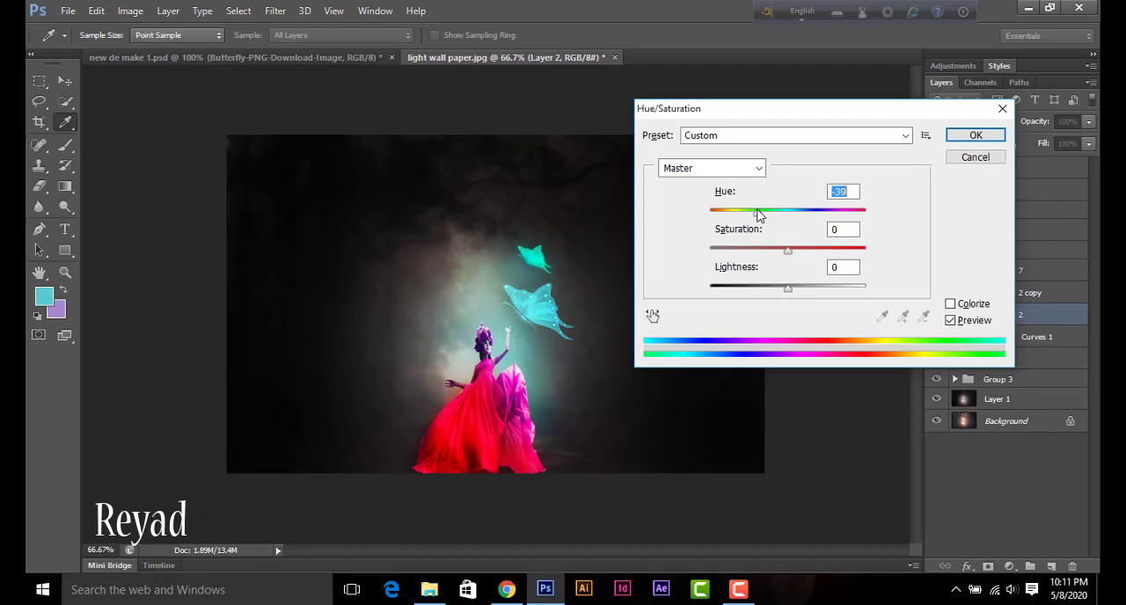
pyautogui.moveTo(755, 215); pyautogui.dragTo(770, 215)
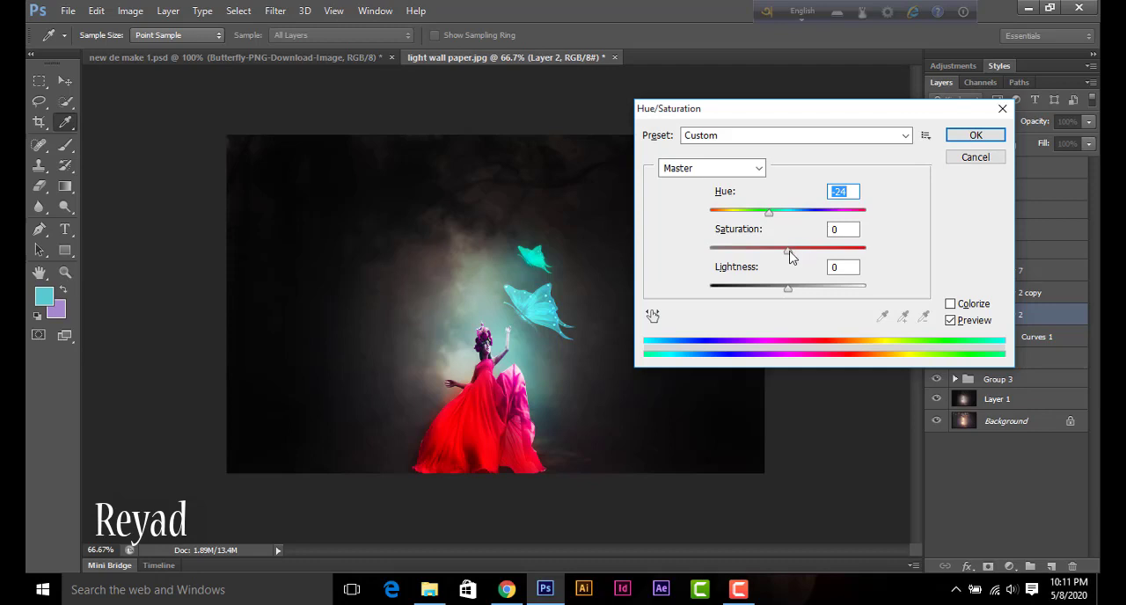
pyautogui.moveTo(790, 253); pyautogui.dragTo(730, 273)
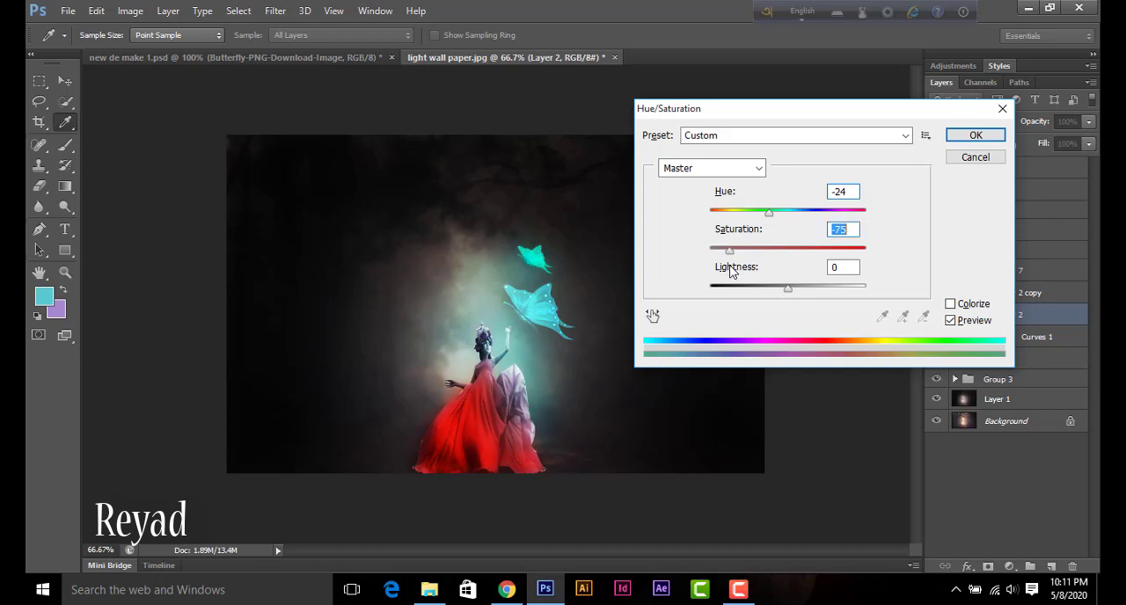
pyautogui.moveTo(739, 255); pyautogui.dragTo(765, 254)
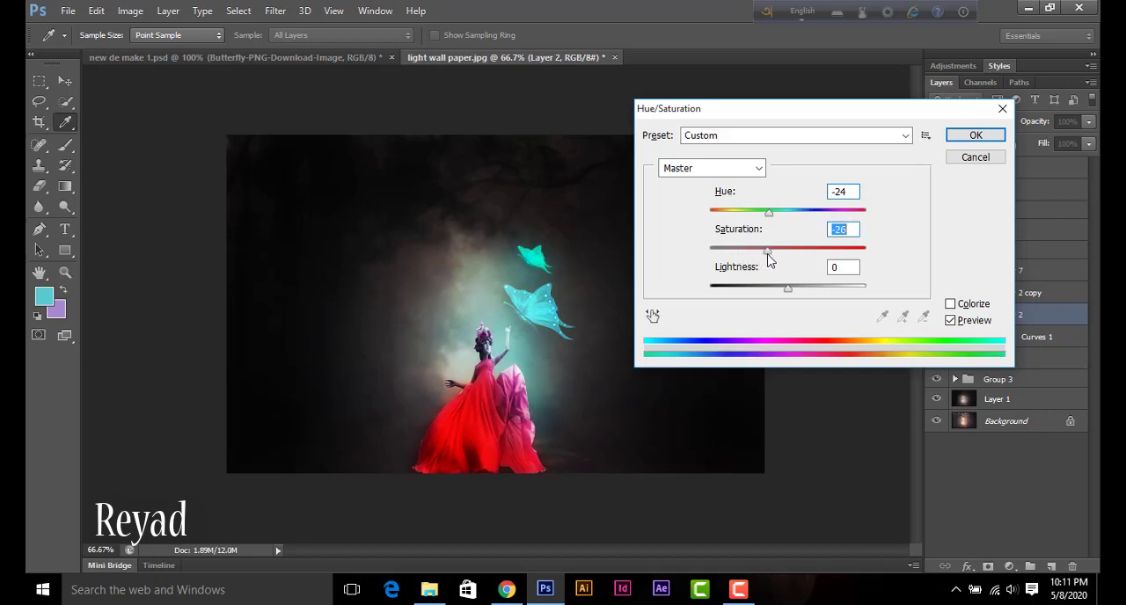
pyautogui.click(988, 137)
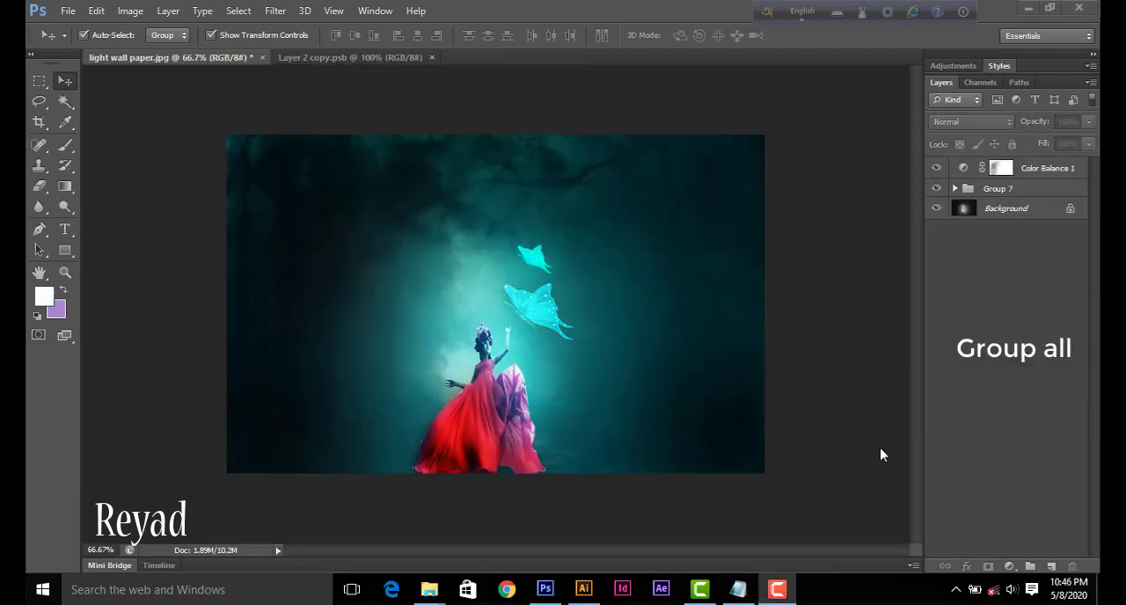
# Step: Add a Curves adjustment clipped to Color Balance 1, lowering the RGB curve's white endpoint and bending its midtones down to darken the image
pyautogui.click(1008, 566)
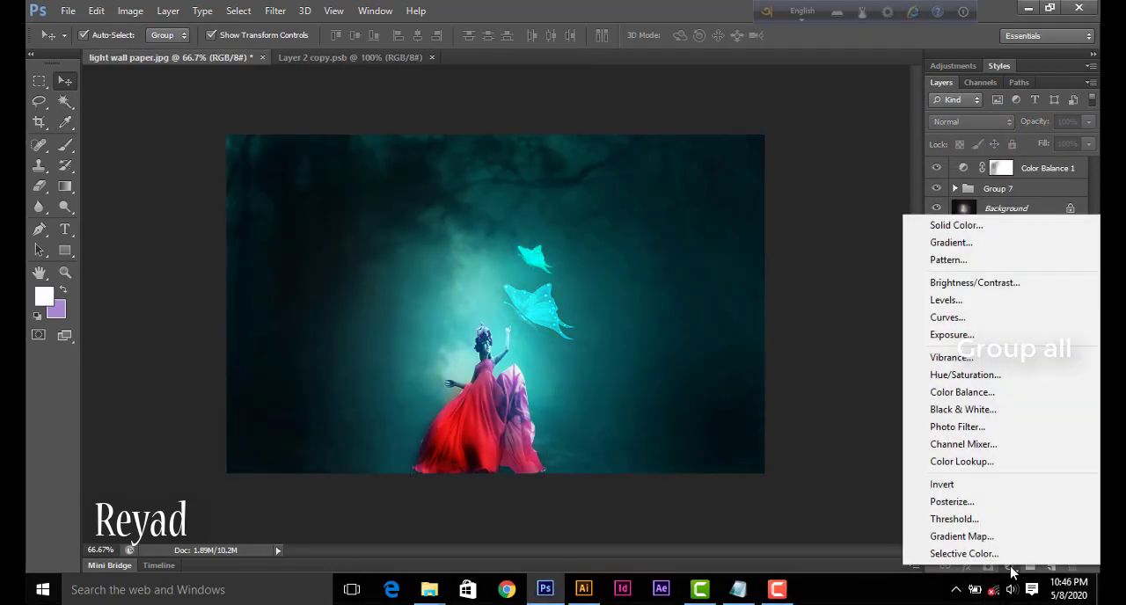
pyautogui.click(968, 318)
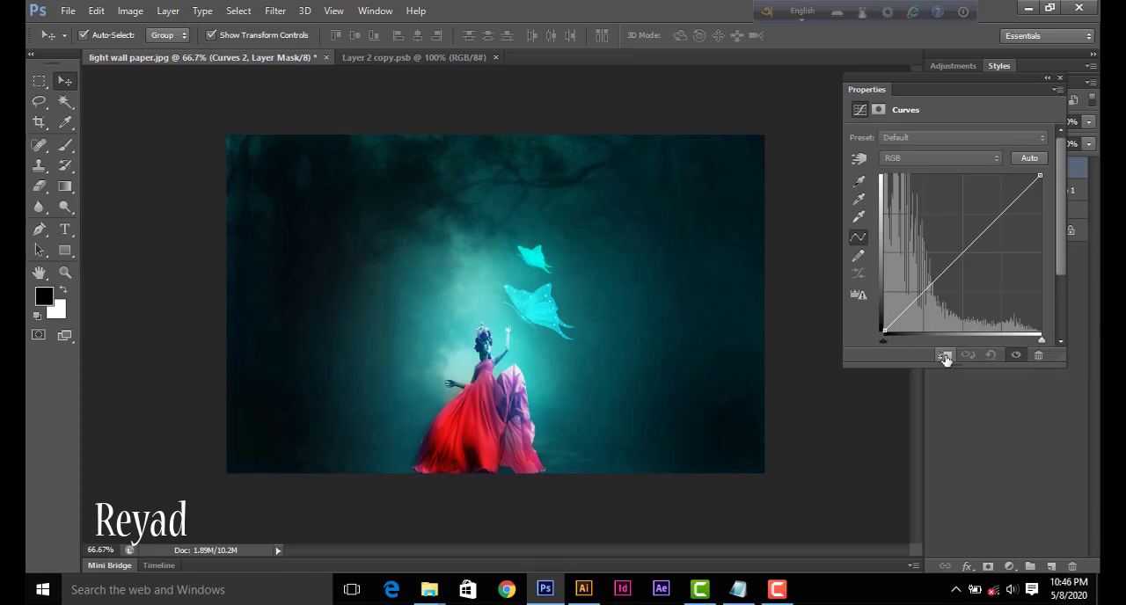
pyautogui.click(939, 354)
pyautogui.moveTo(1040, 175); pyautogui.dragTo(1043, 223)
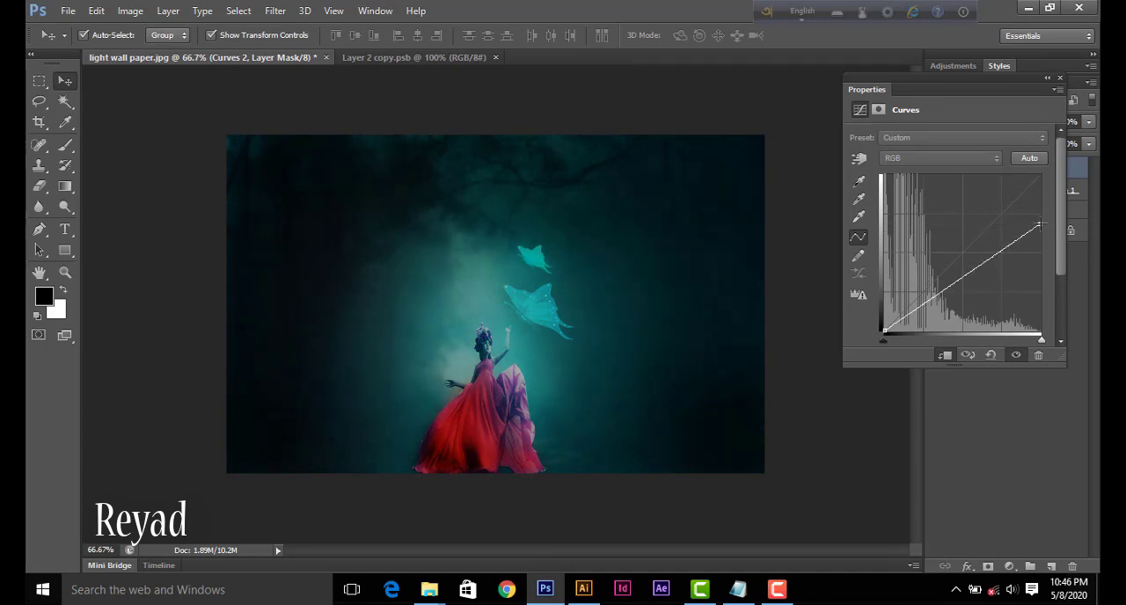
pyautogui.moveTo(968, 274); pyautogui.dragTo(976, 281)
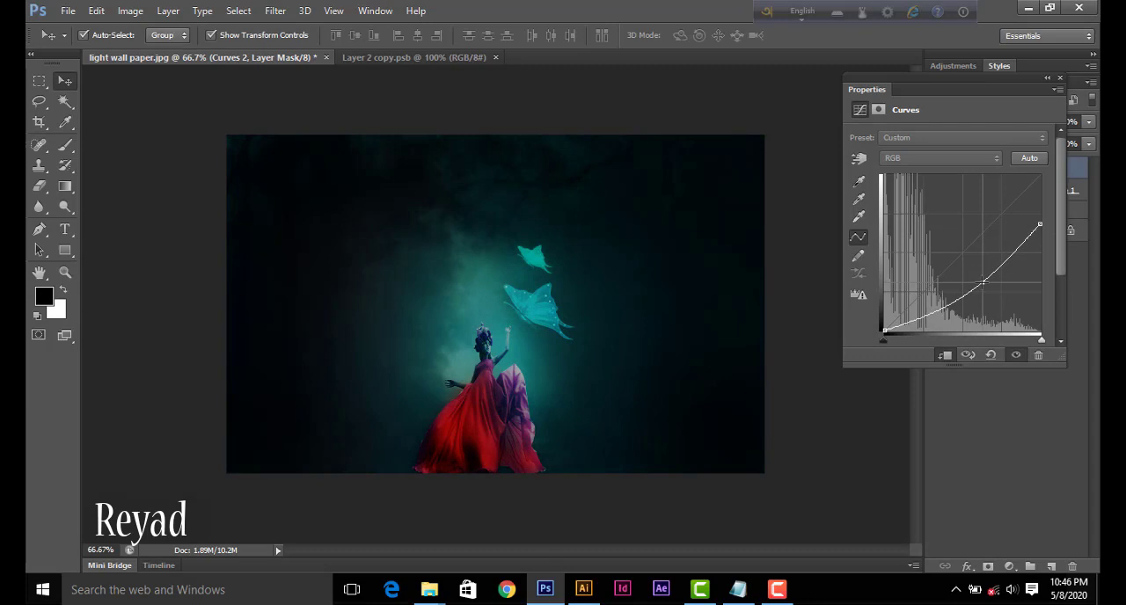
pyautogui.moveTo(982, 282); pyautogui.dragTo(985, 281)
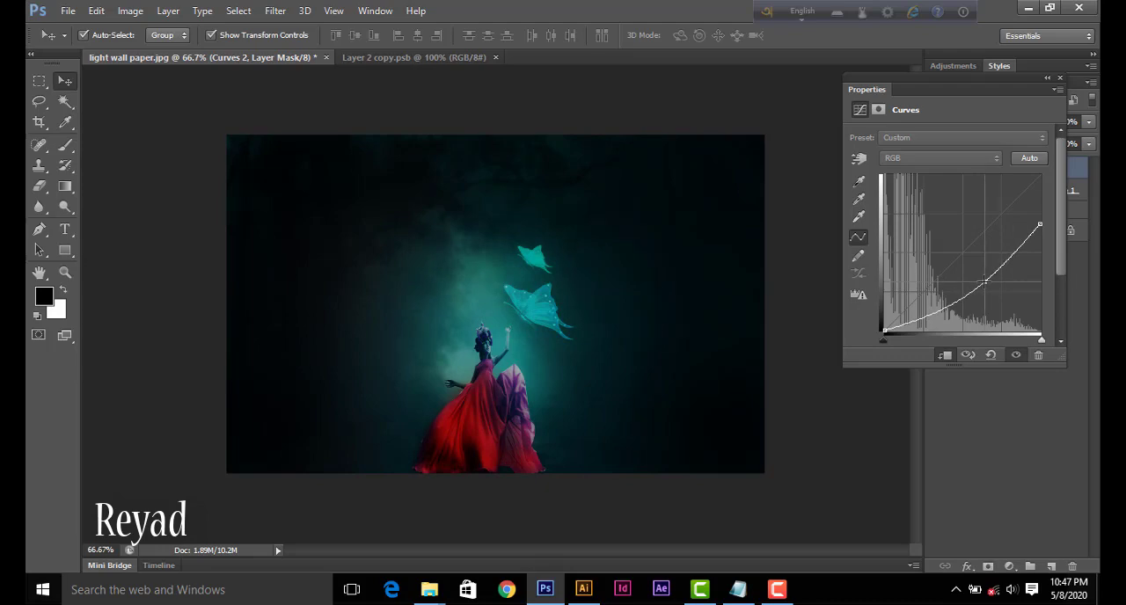